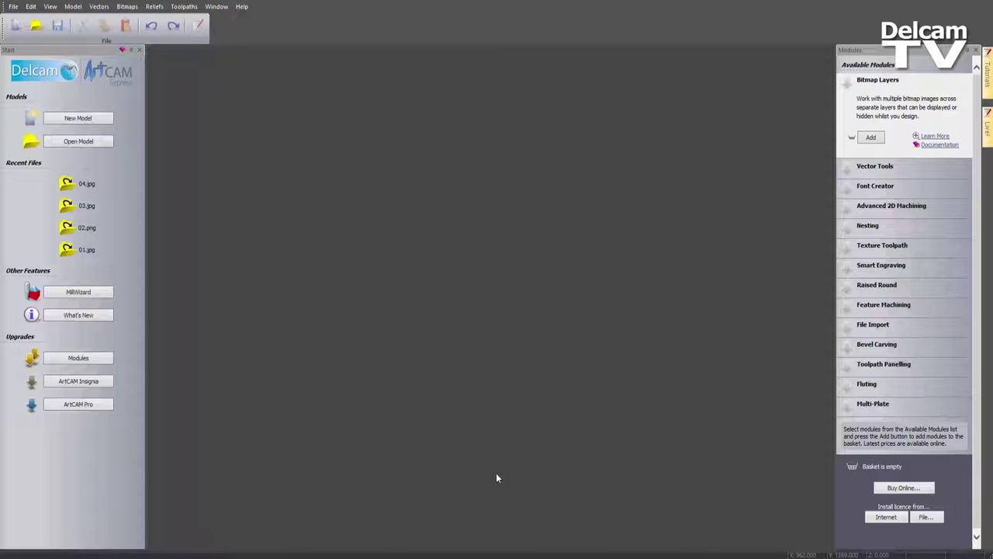
Step: Switch to the Express 2015 - Working With Images folder and view the four sample pictures, 01.jpg to 04.jpg, in the image viewer
click(182, 554)
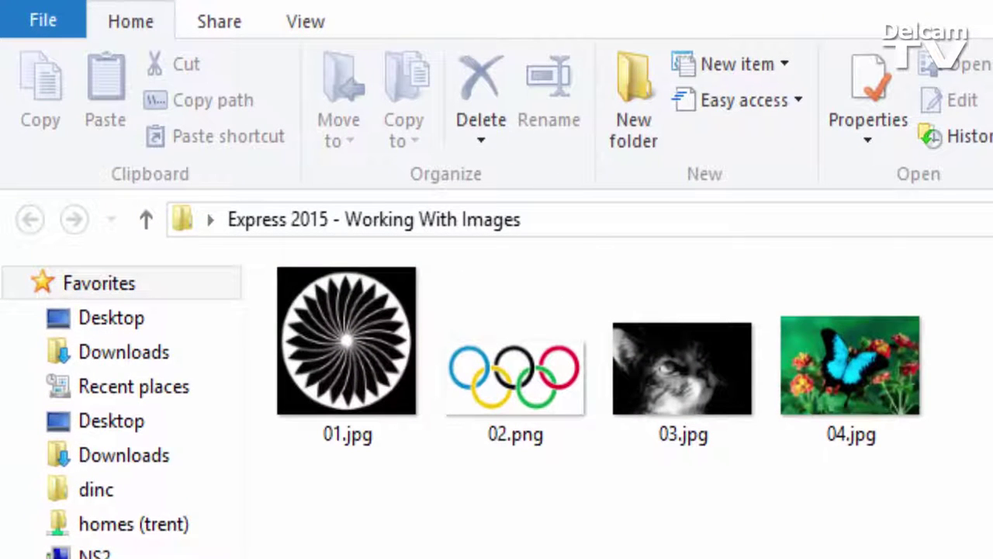
double_click(381, 396)
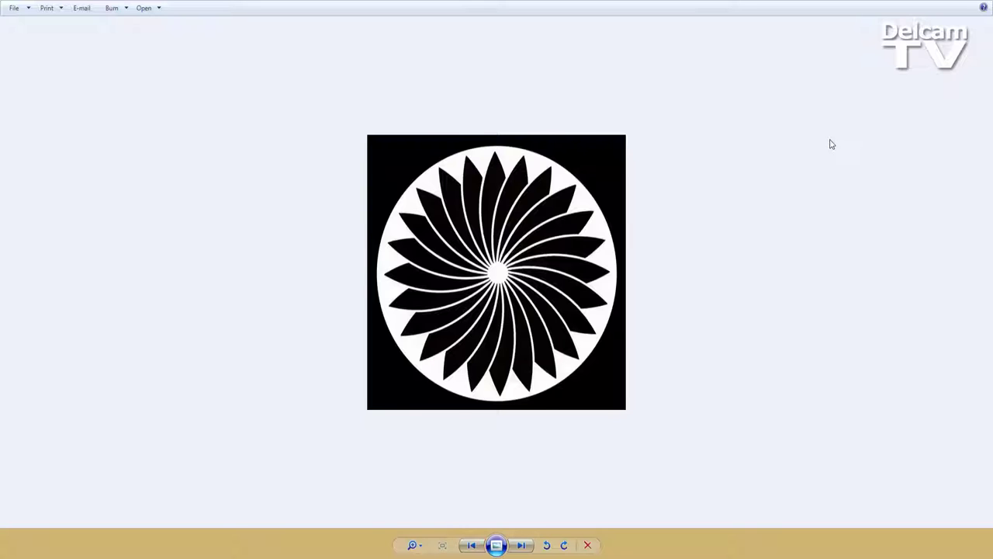
key(Right)
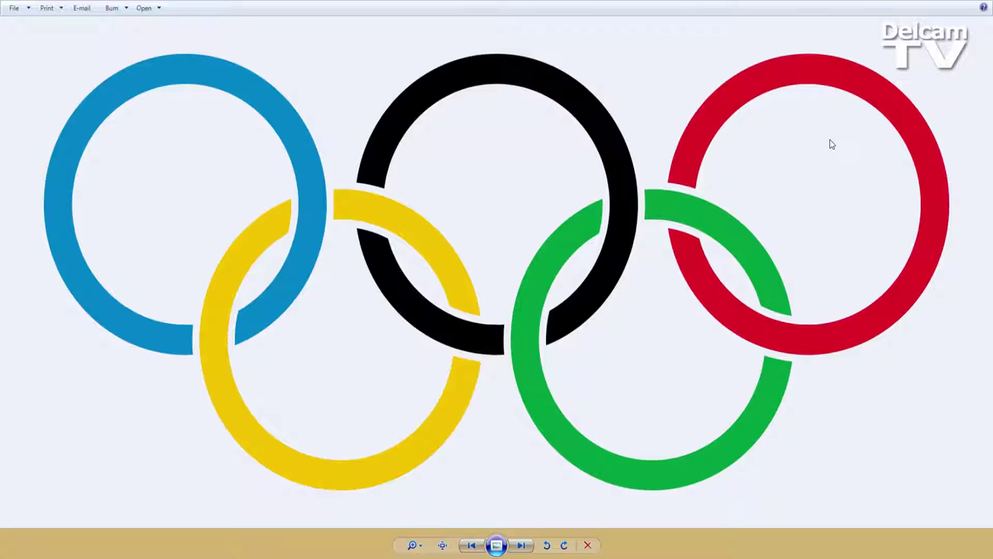
key(Right)
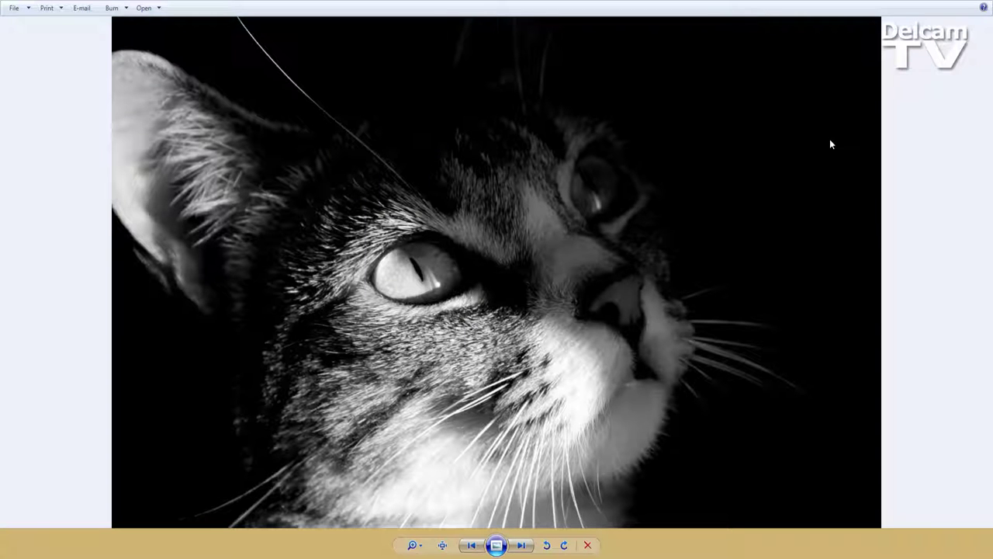
key(Right)
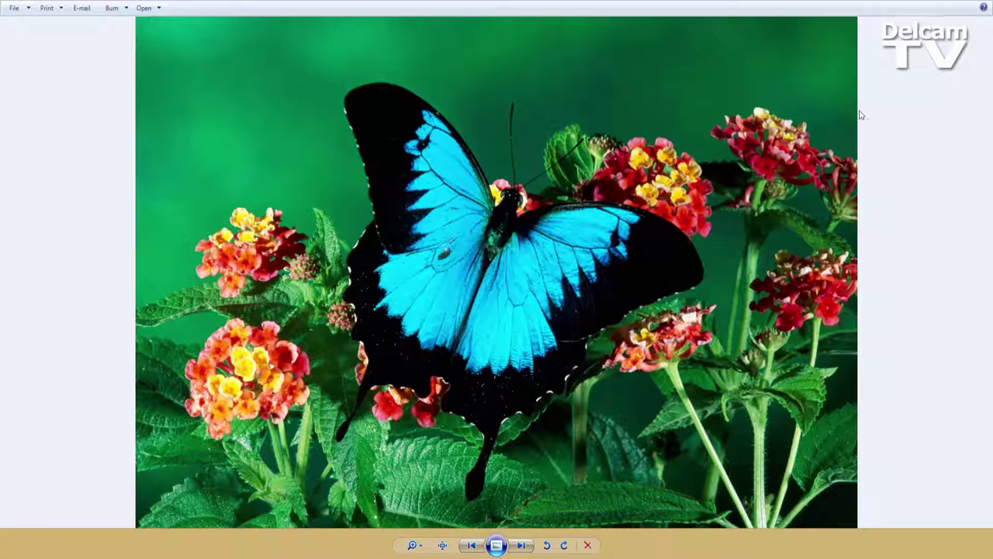
click(944, 1)
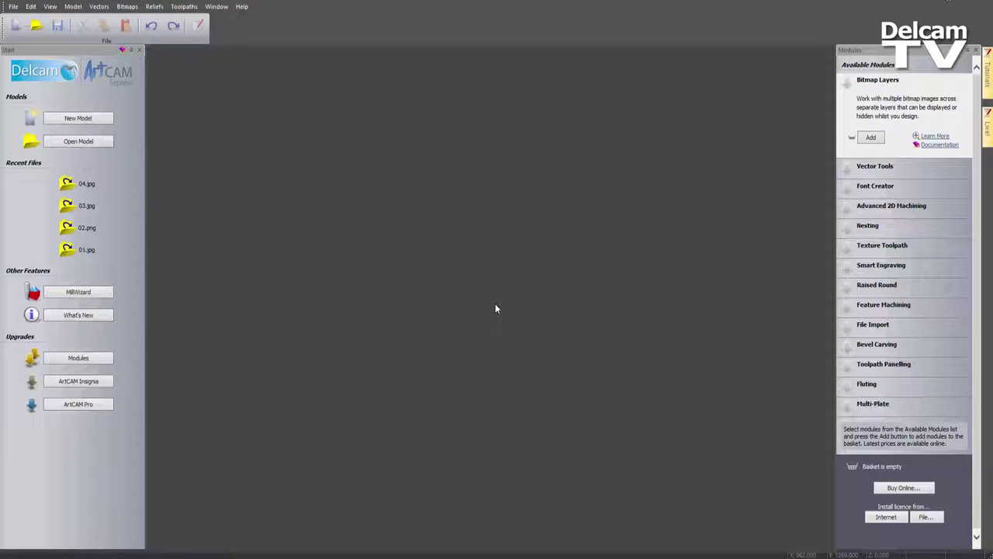
click(61, 143)
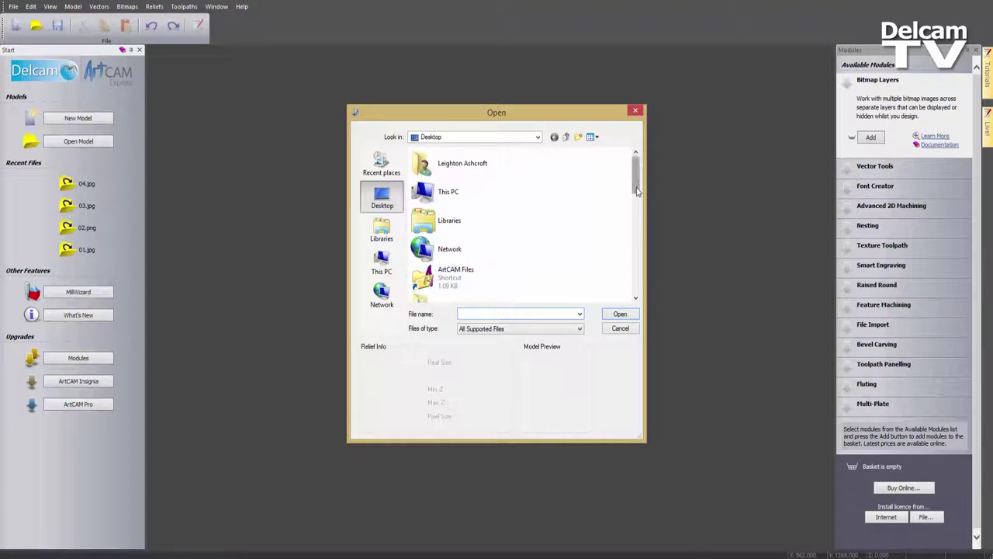
drag(637, 188, 637, 222)
double_click(444, 225)
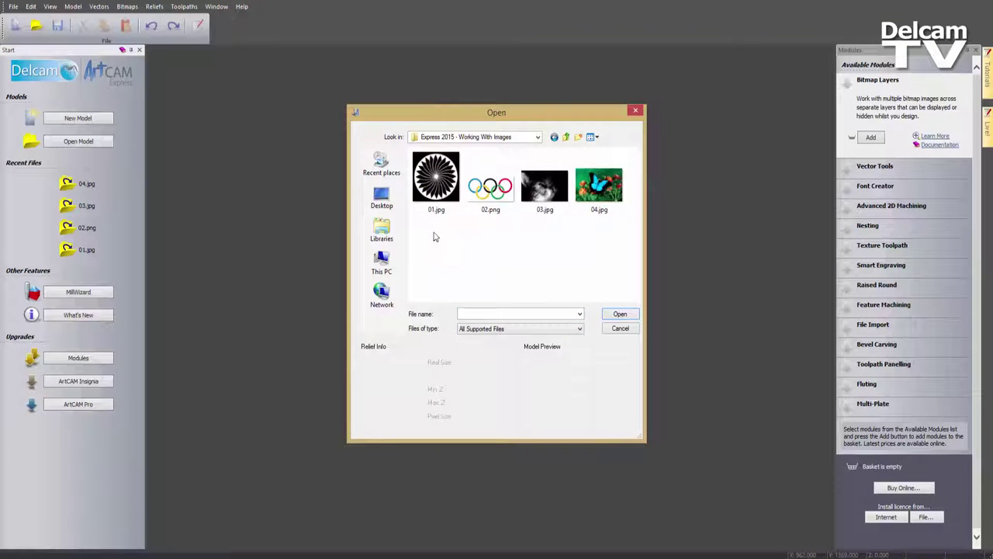
click(437, 194)
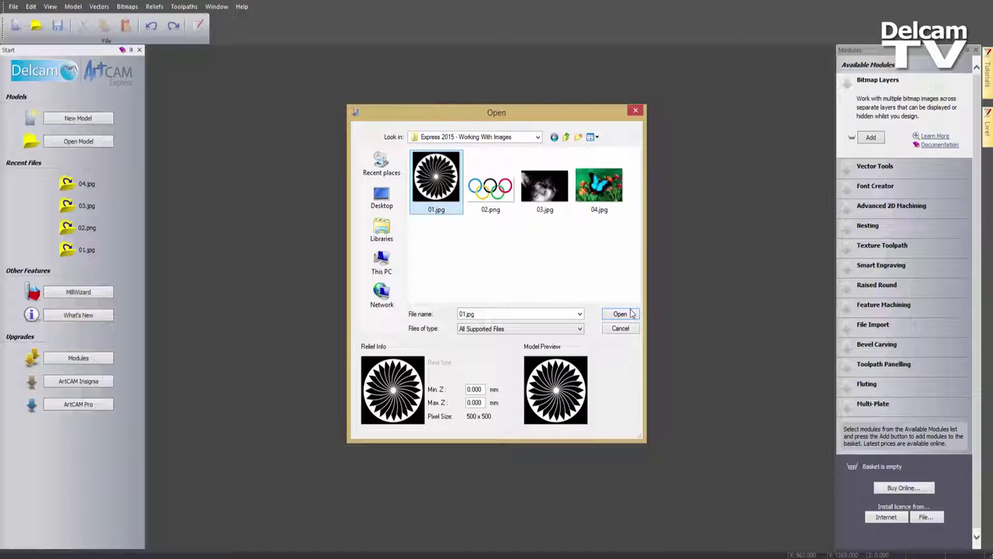
click(619, 331)
Step: Bring 01.jpg from the File Explorer folder into the ArtCAM workspace as a new model and minimize the folder window
click(251, 549)
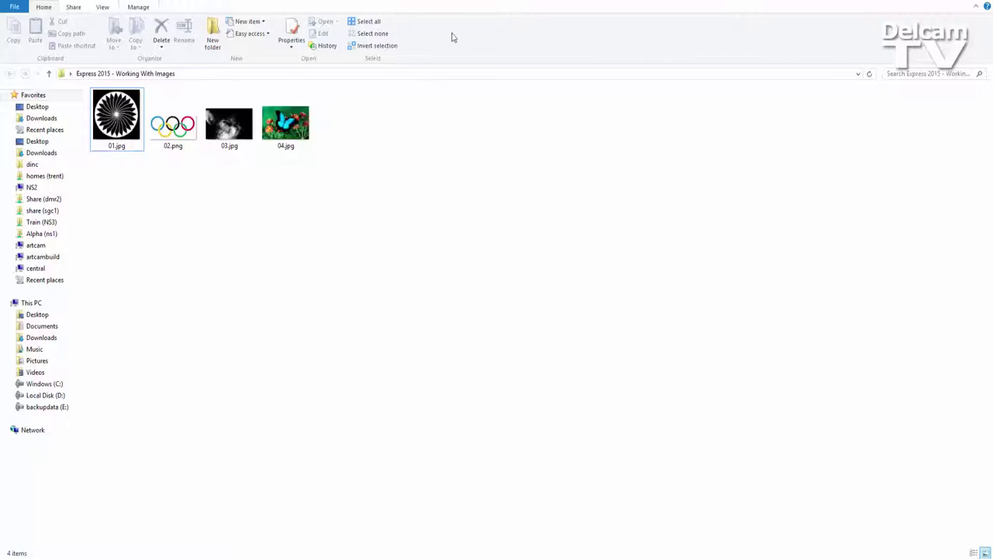
drag(508, 185, 296, 173)
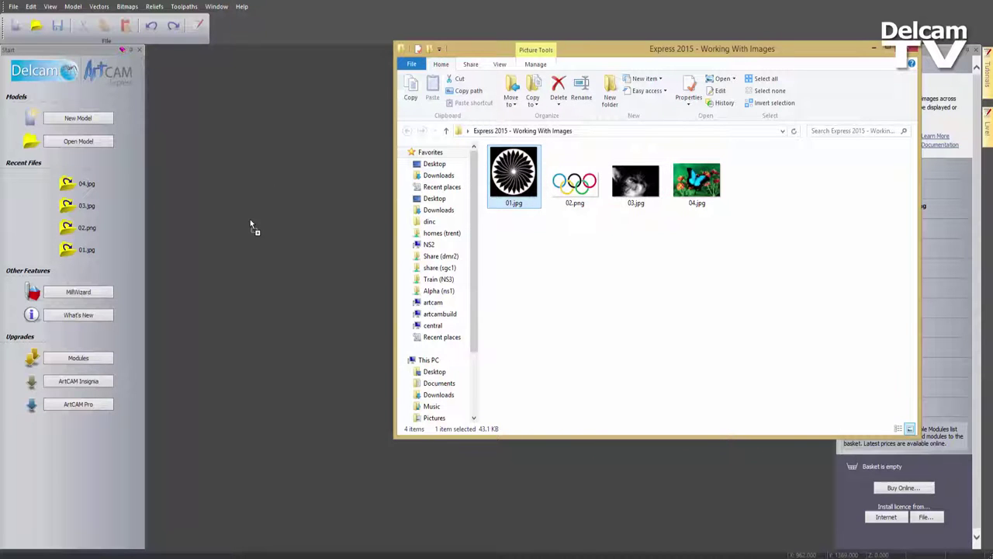
drag(250, 221, 249, 220)
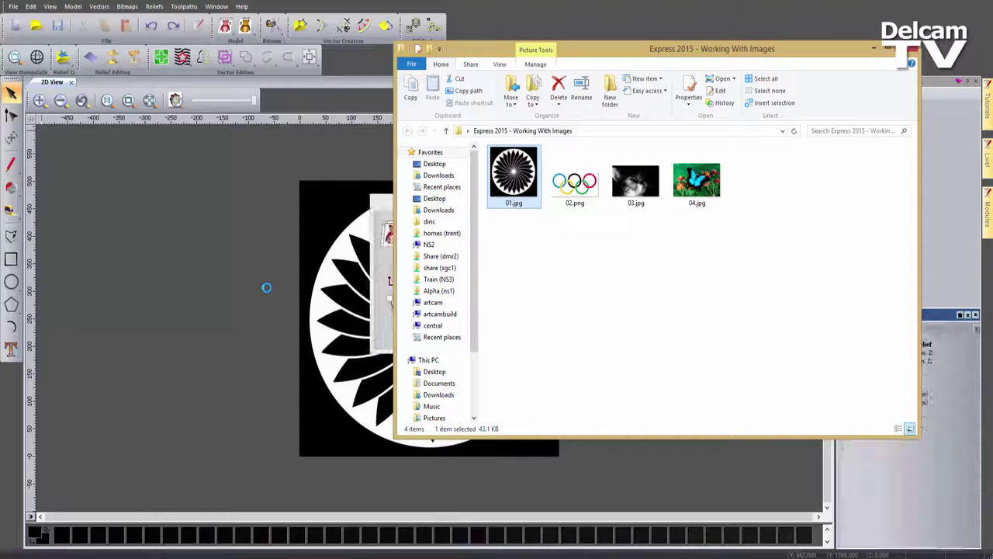
click(871, 48)
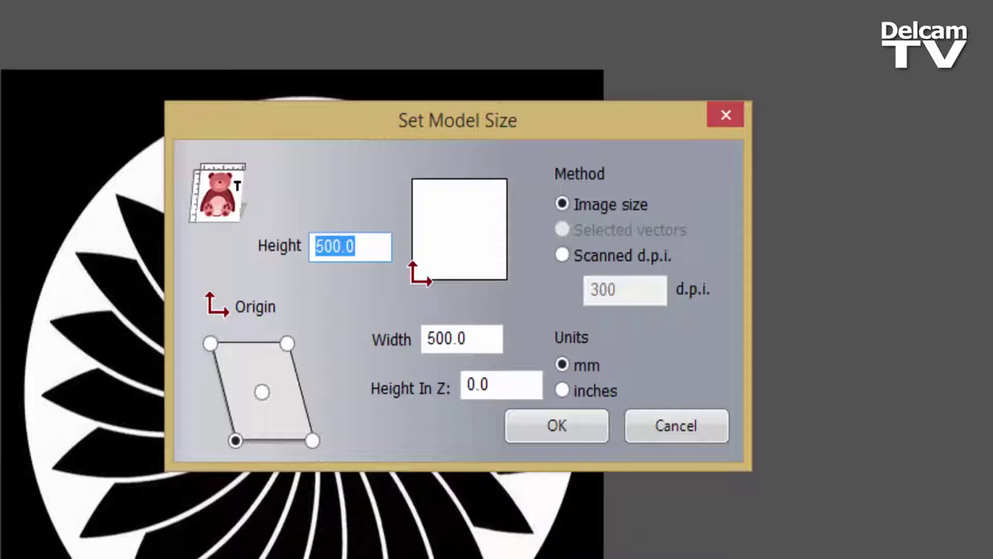
Step: Set the model height to 300 mm, place the origin at the centre of the artwork and create the model
text(300)
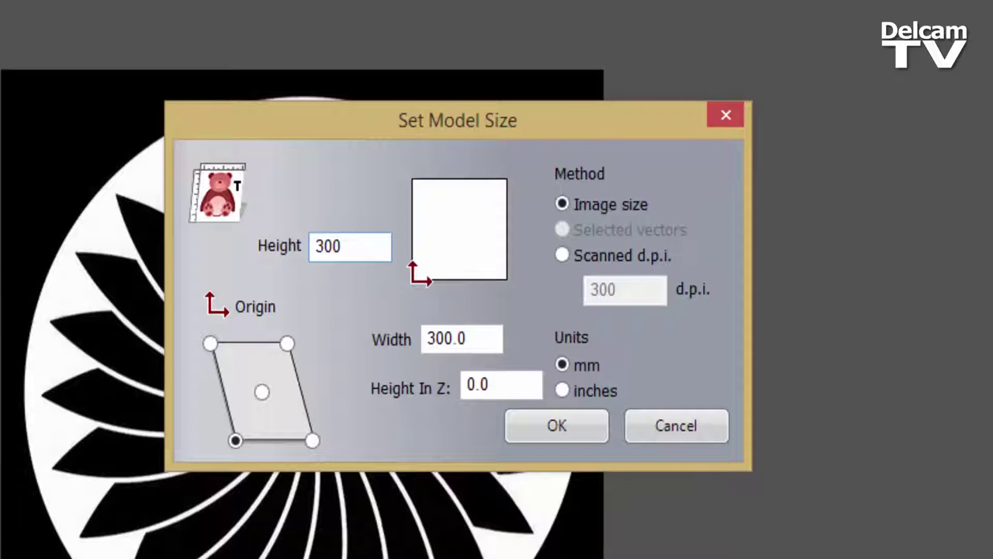
click(259, 394)
click(309, 441)
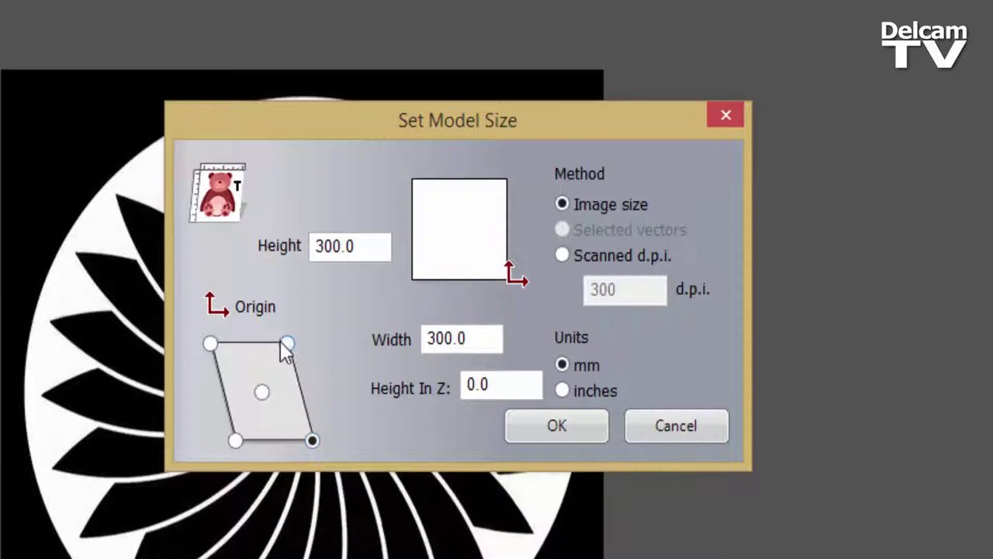
click(286, 343)
click(210, 343)
click(235, 440)
click(262, 392)
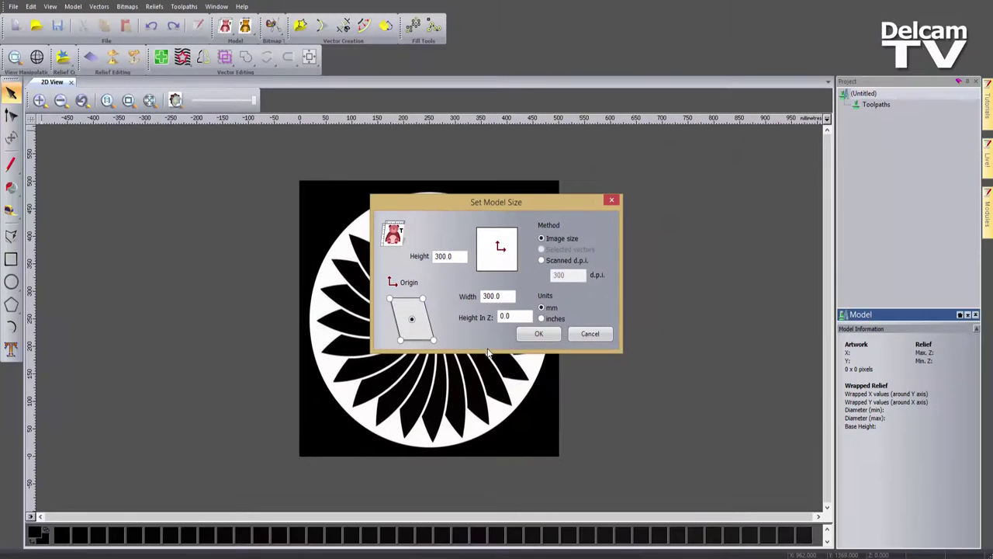
click(538, 333)
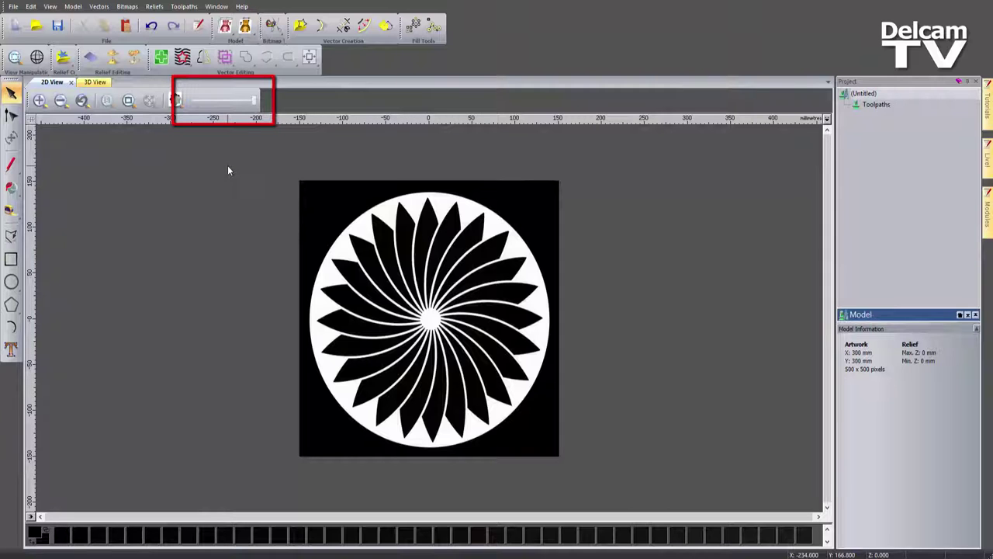
Step: Examine the pixels along the petal edges with the bitmap faded and at full contrast, and look through the image's colour palette
click(252, 103)
drag(251, 104, 216, 101)
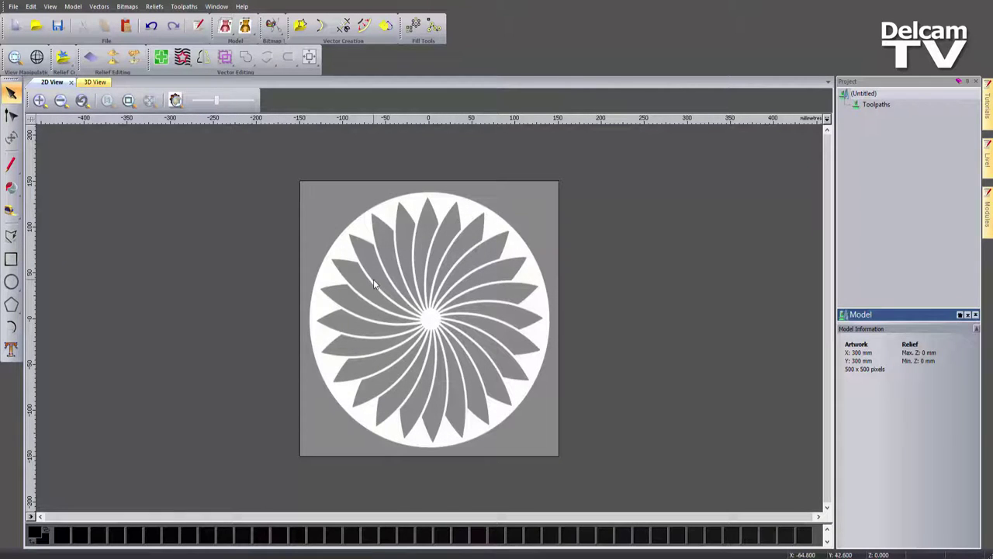
scroll(364, 413, up, 3)
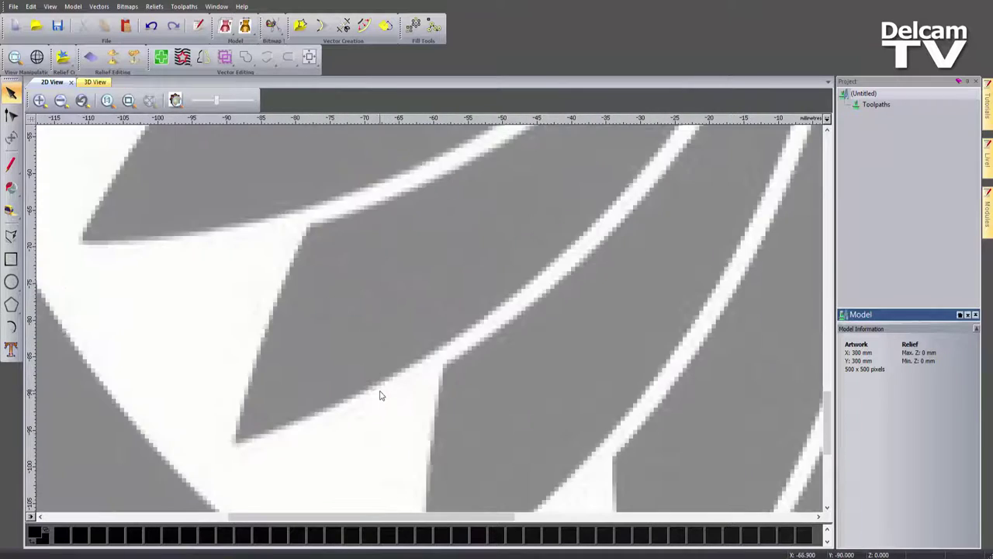
scroll(380, 396, up, 2)
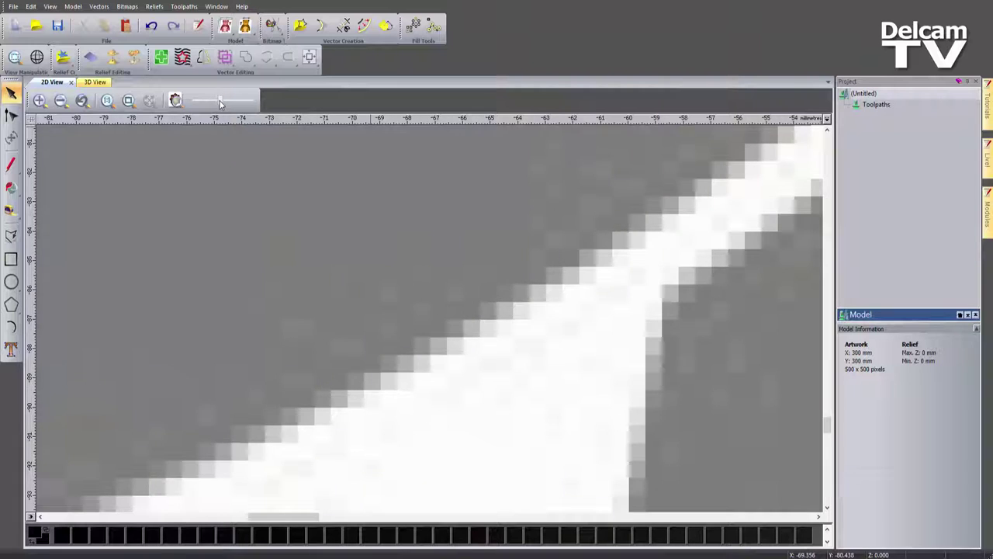
drag(220, 103, 264, 99)
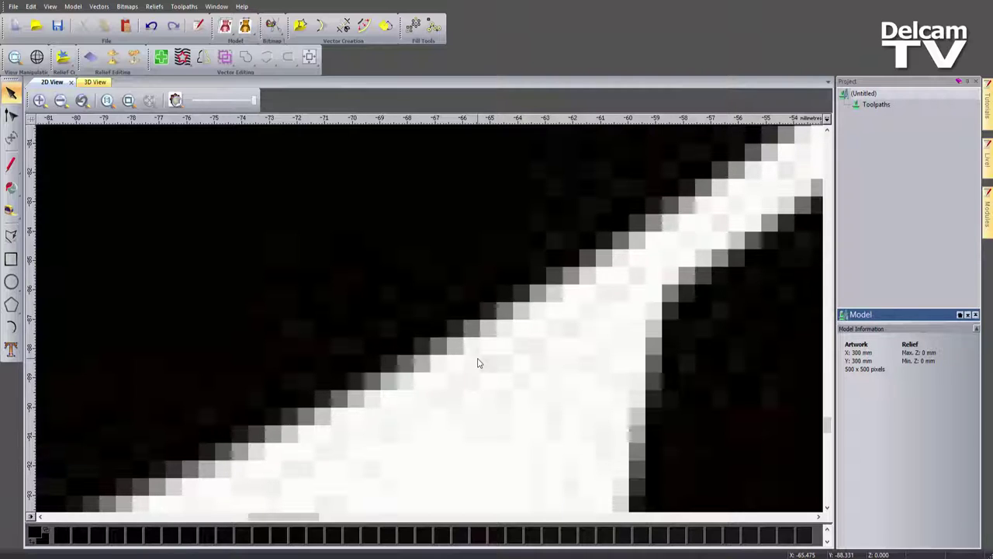
click(827, 543)
click(827, 533)
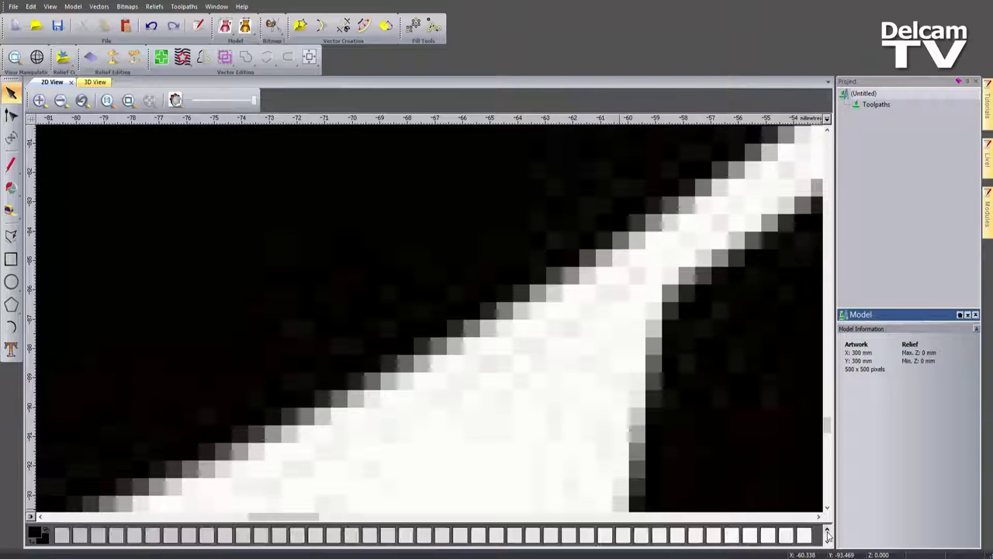
click(827, 533)
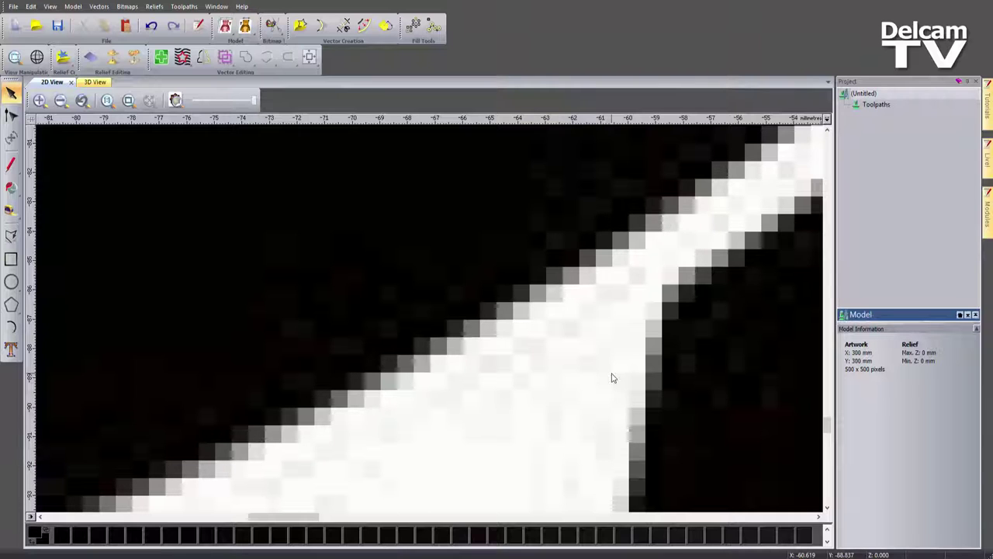
Step: Reduce the number of colours in the flower image to a maximum of 2
scroll(605, 377, down, 5)
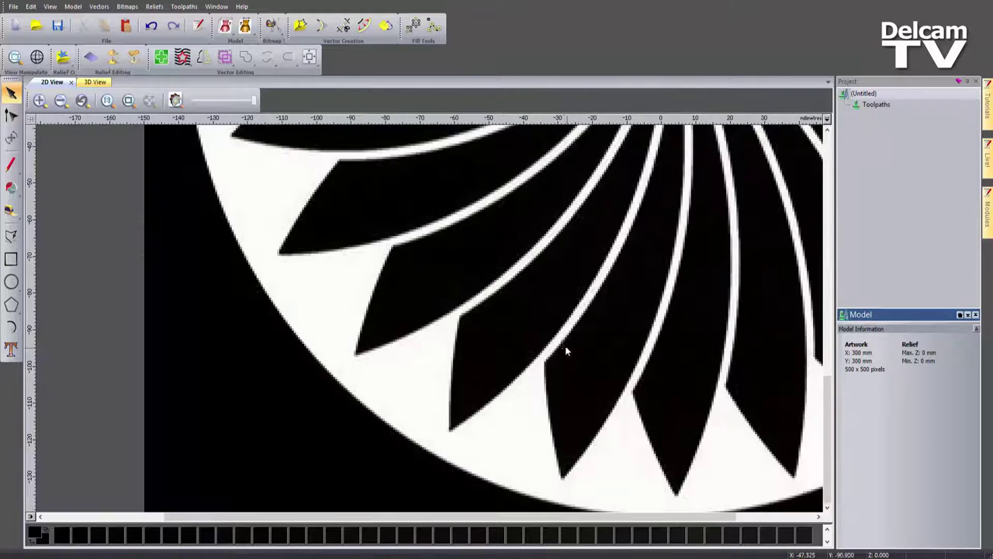
middle_drag(559, 281, 465, 419)
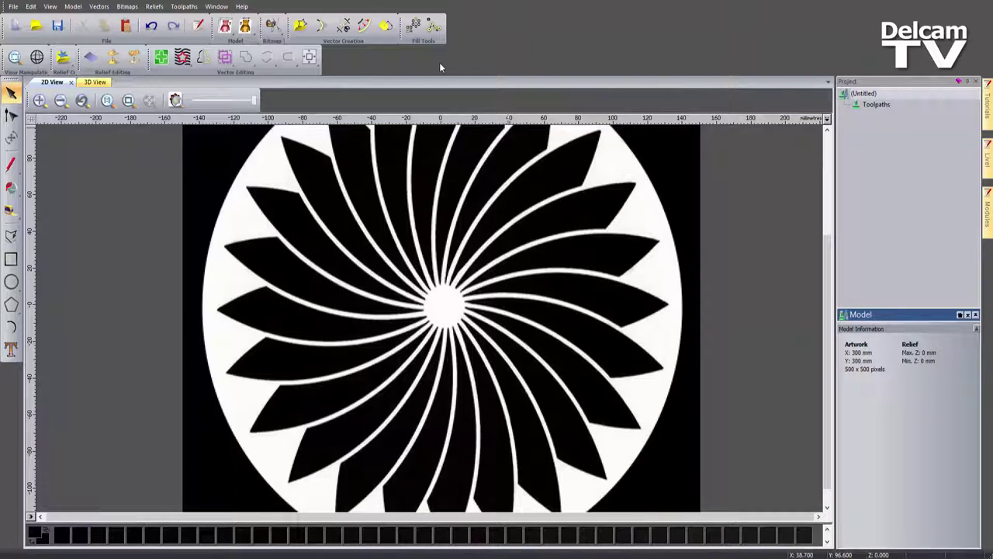
click(273, 24)
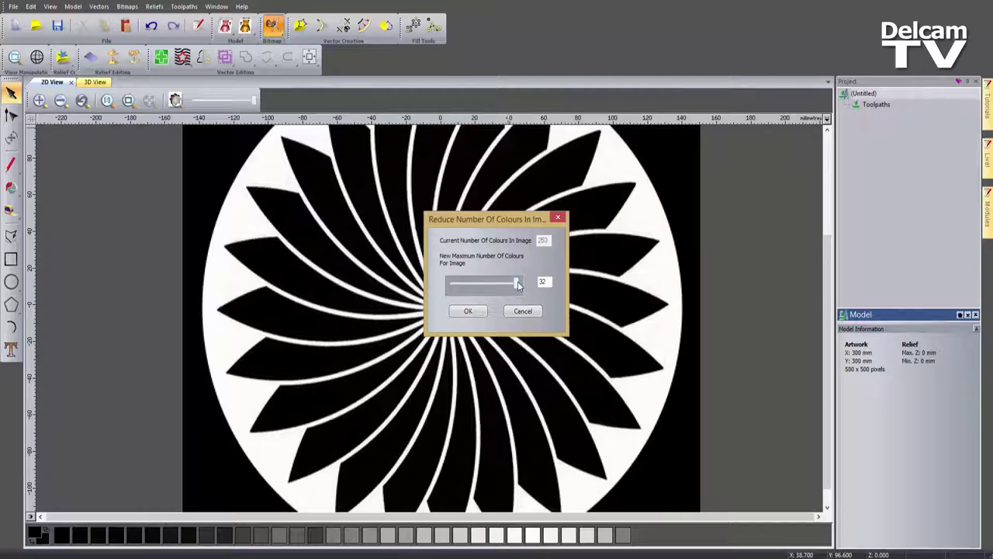
drag(518, 284, 432, 285)
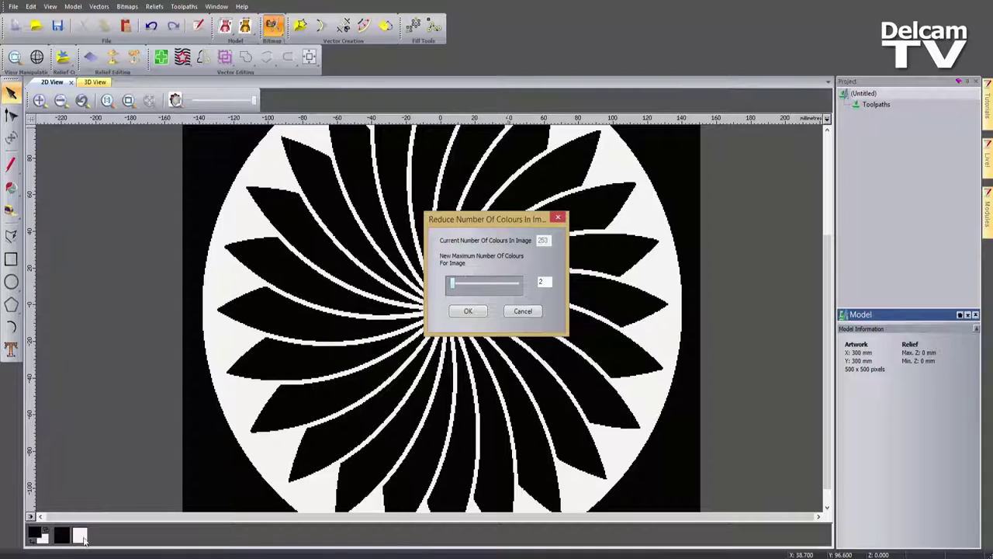
click(465, 312)
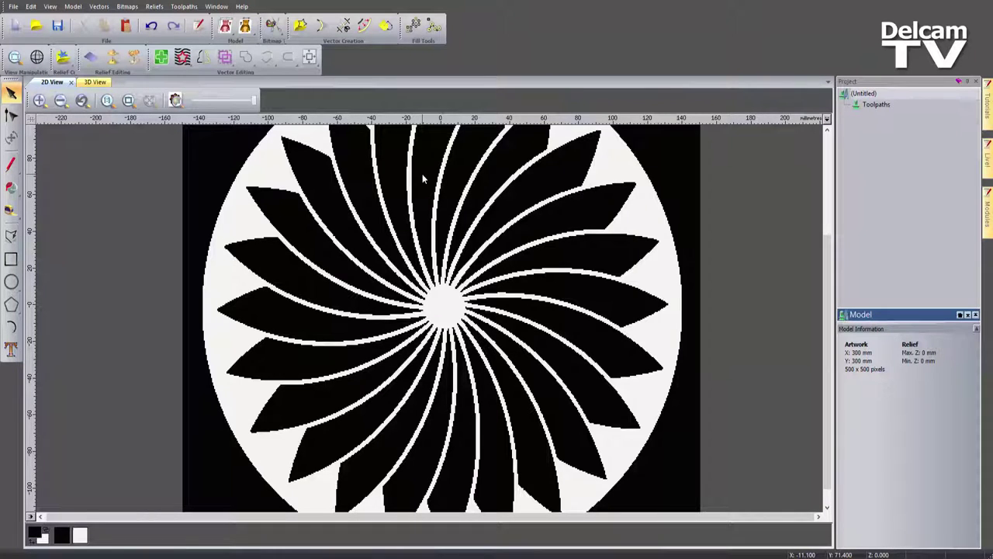
Step: Create boundary vectors from the bitmap's primary black colour with a speckle size of 2 pixels and 75% smoothness
click(387, 25)
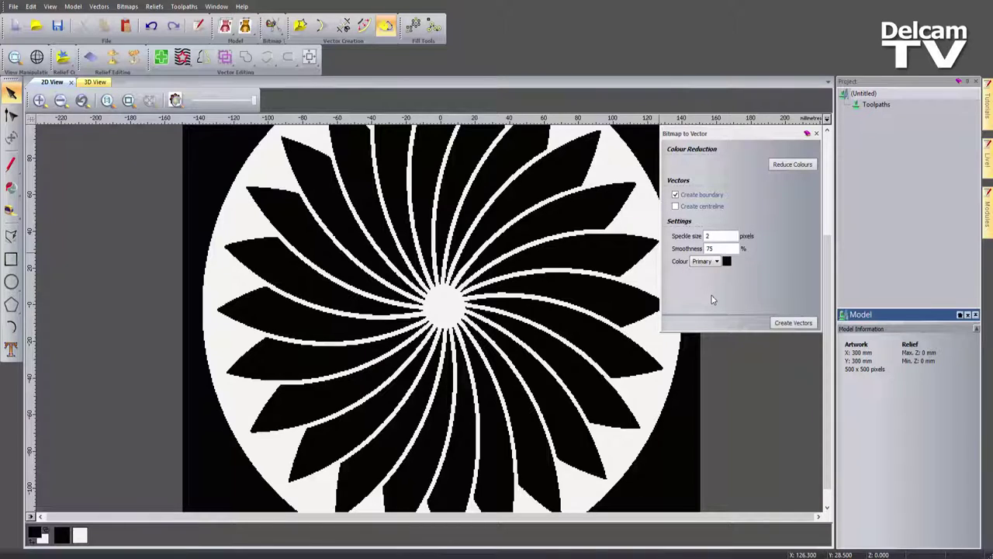
click(793, 323)
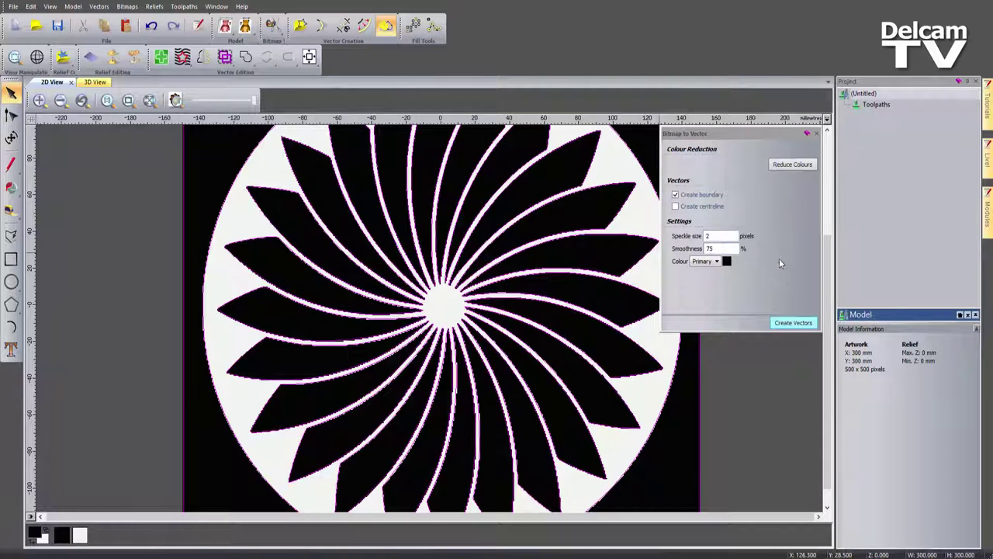
click(816, 133)
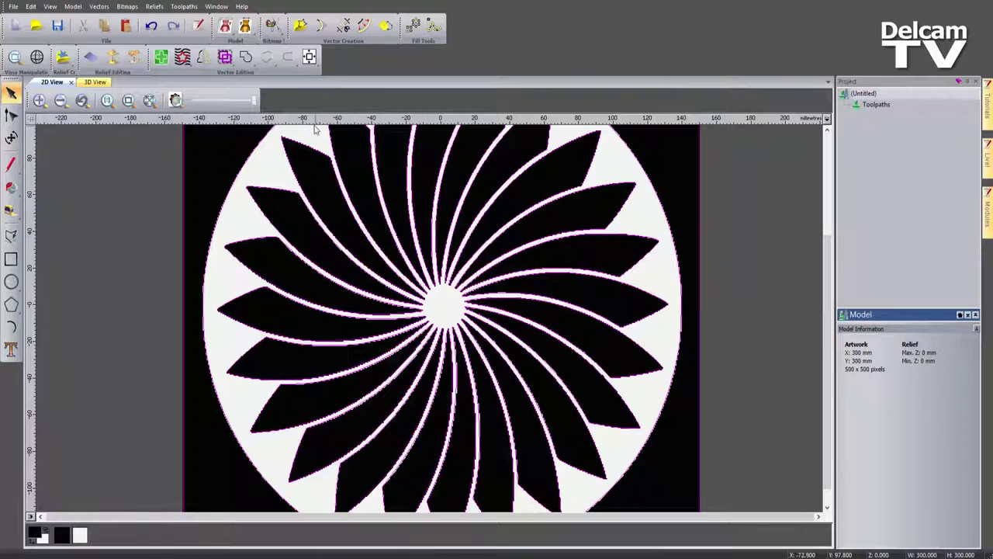
Step: Fade the bitmap and inspect the traced vectors up close along the petal edges, selecting one petal's outline
drag(254, 104, 209, 101)
scroll(336, 419, up, 5)
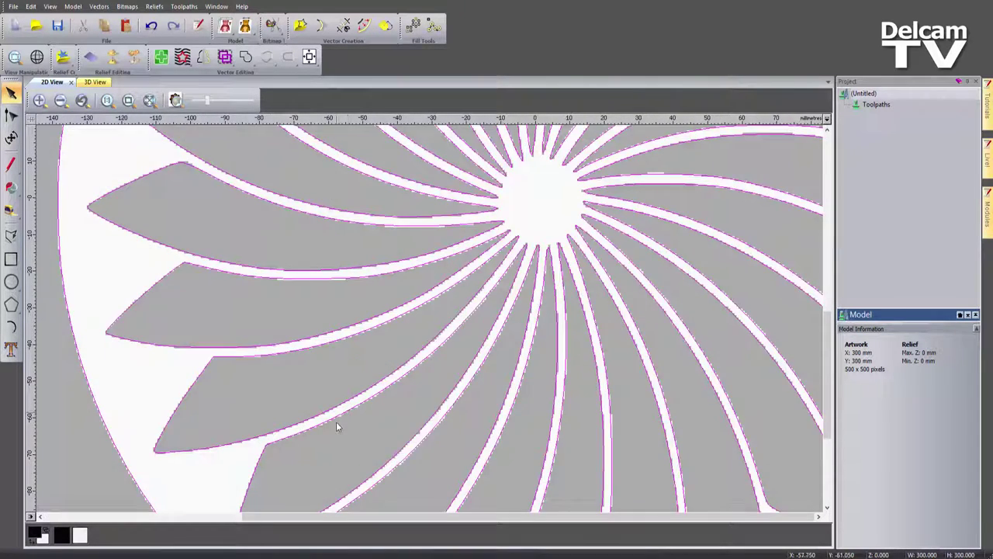
scroll(336, 403, up, 2)
click(416, 363)
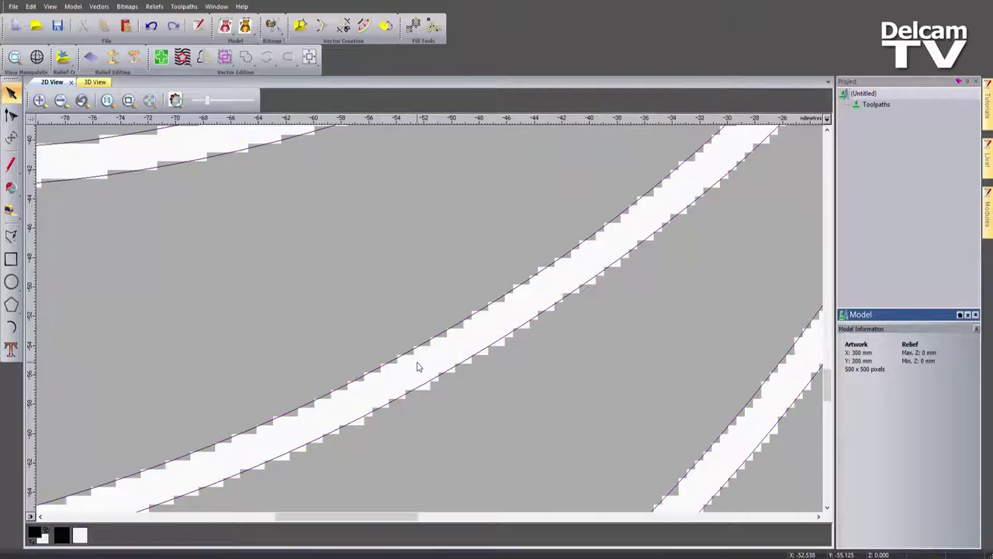
drag(207, 102, 198, 102)
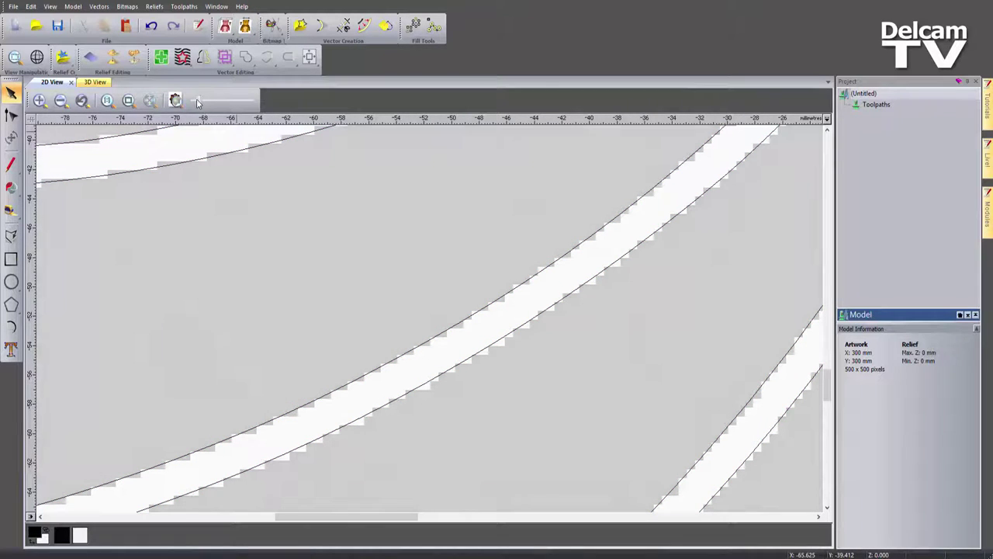
click(401, 360)
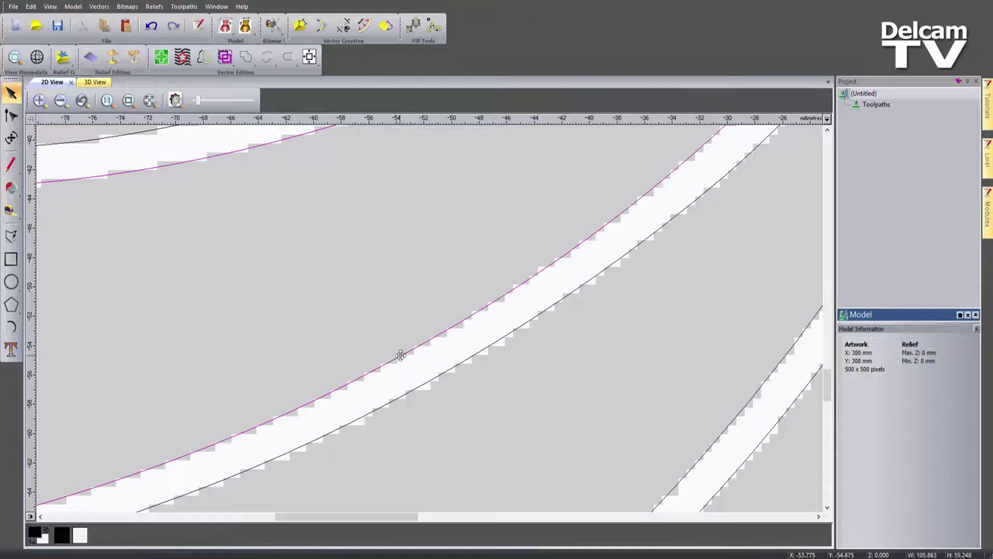
Step: Inspect the selected petal outline and its nodes in node editing, and return to the normal selection mode
scroll(398, 290, down, 2)
click(417, 290)
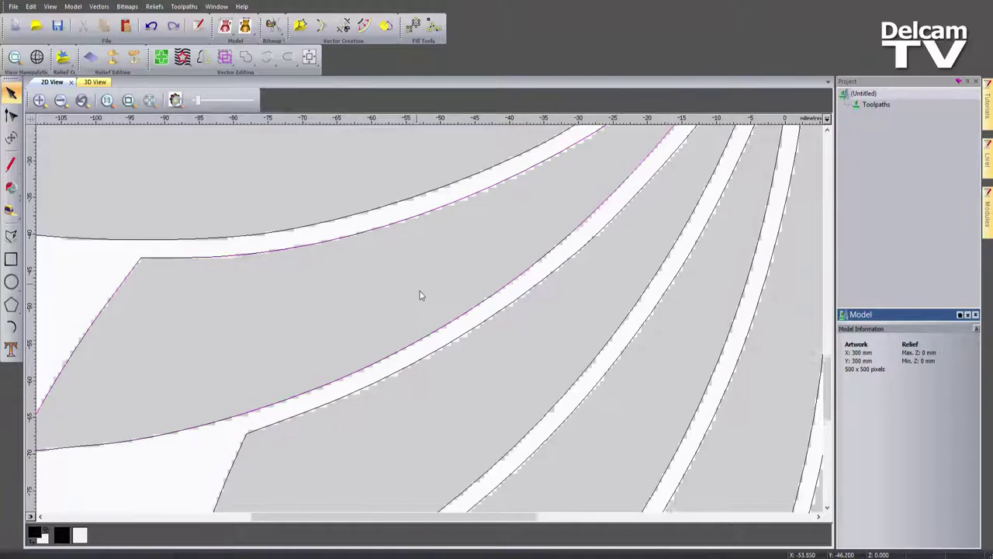
click(520, 355)
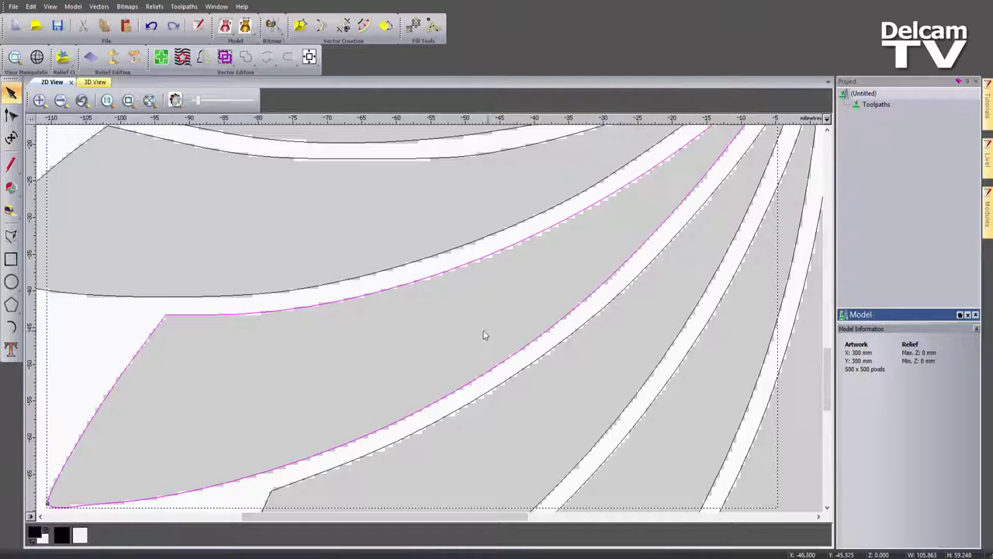
click(12, 115)
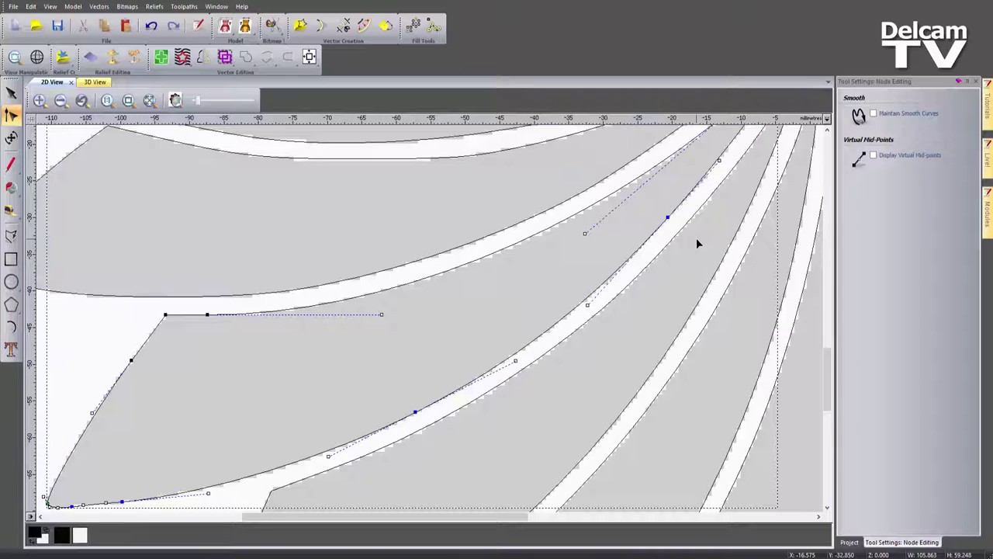
click(976, 80)
Step: Delete the square border vector around the edge of the artwork
key(F3)
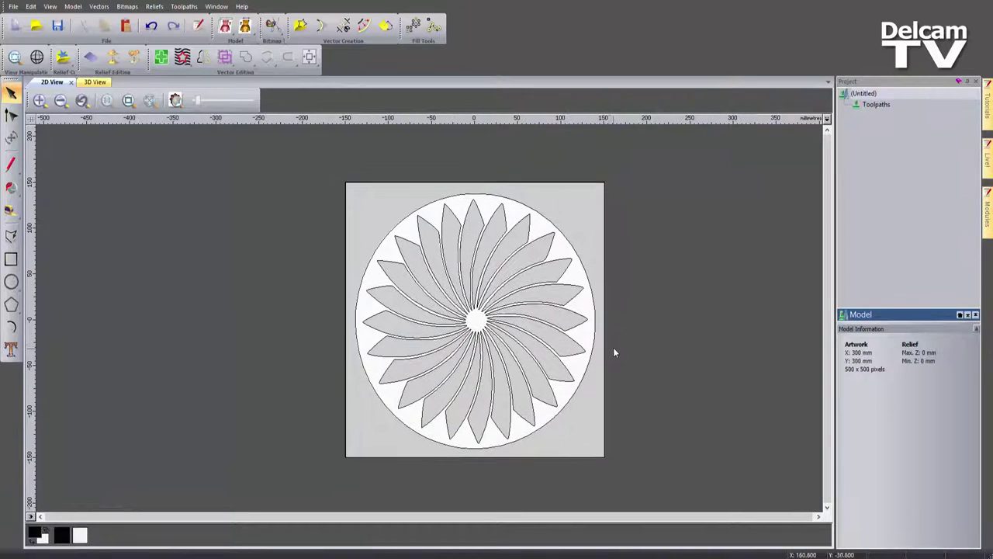
click(605, 335)
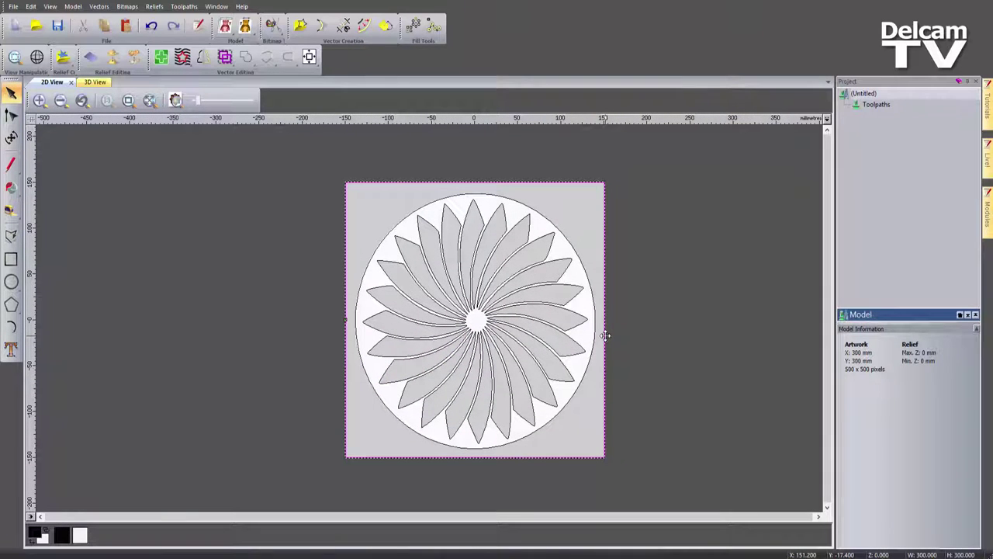
key(Escape)
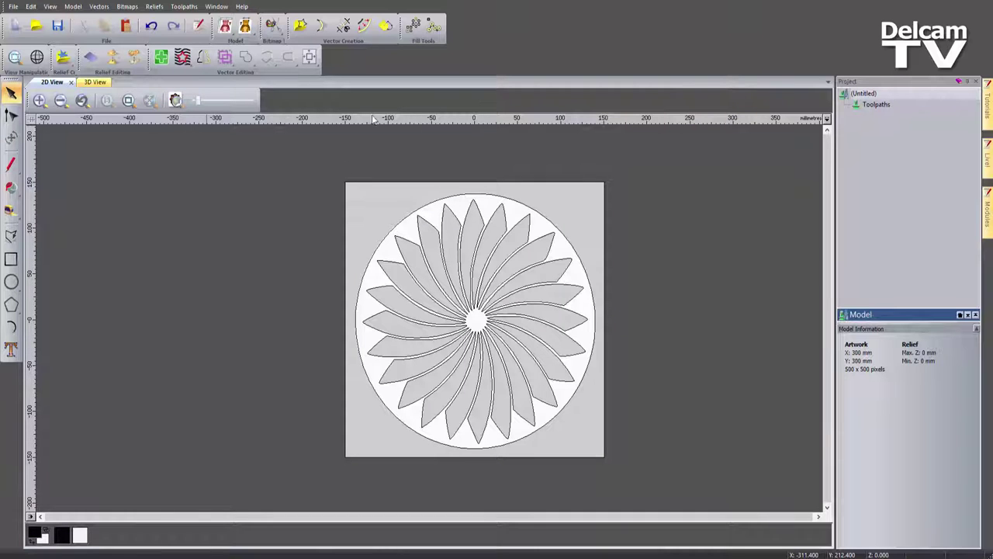
Step: Show the flower artwork in the 3D view and select all of its vectors
click(95, 81)
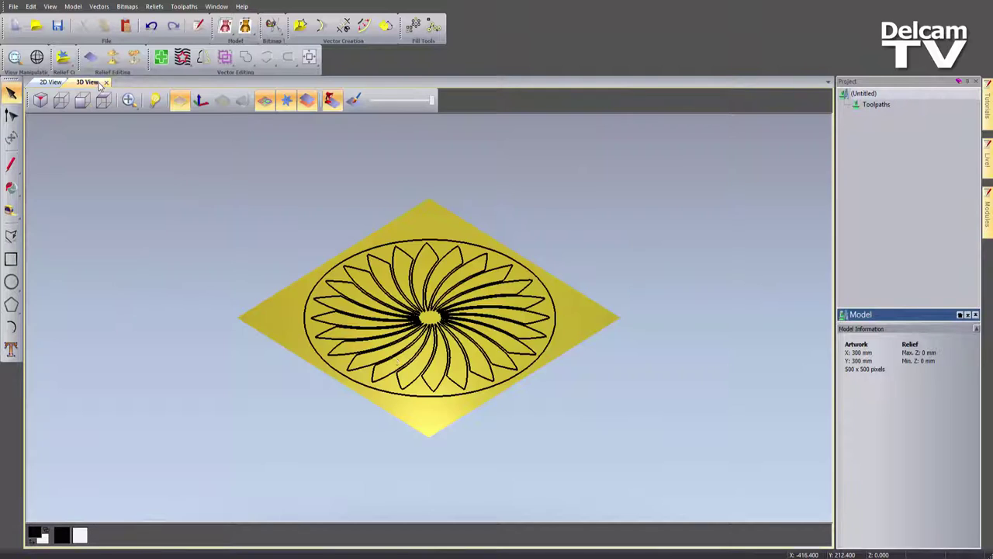
drag(585, 318, 199, 334)
scroll(481, 332, up, 2)
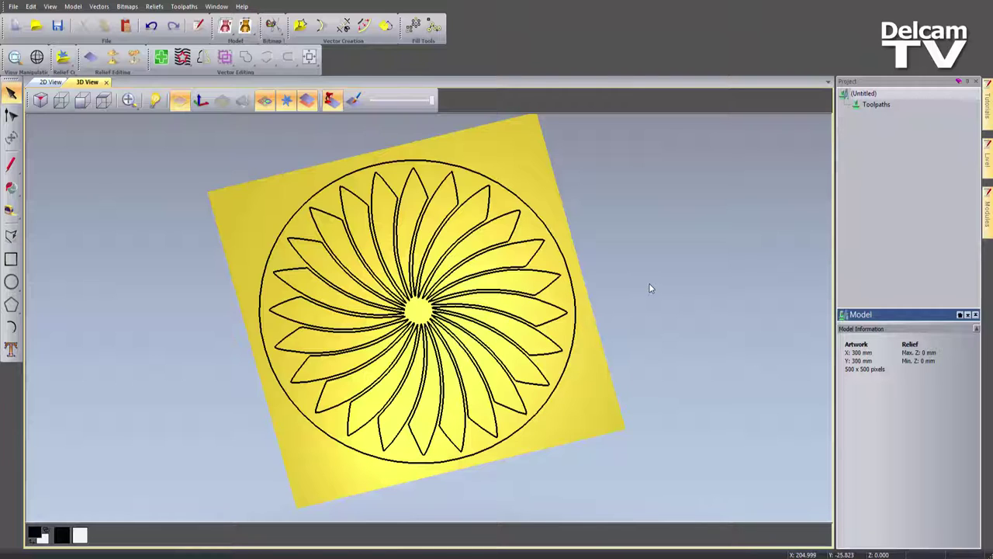
key(ctrl+a)
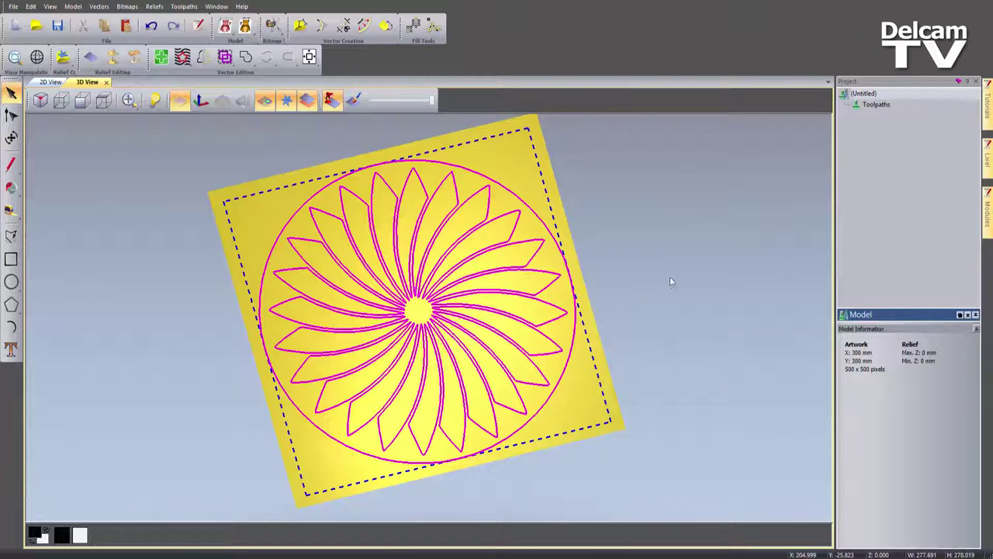
Step: Start a V-Bit Carving toolpath on the selected vectors with the V-Bit 32 mm 120 degree tool and refresh the cut information
click(869, 104)
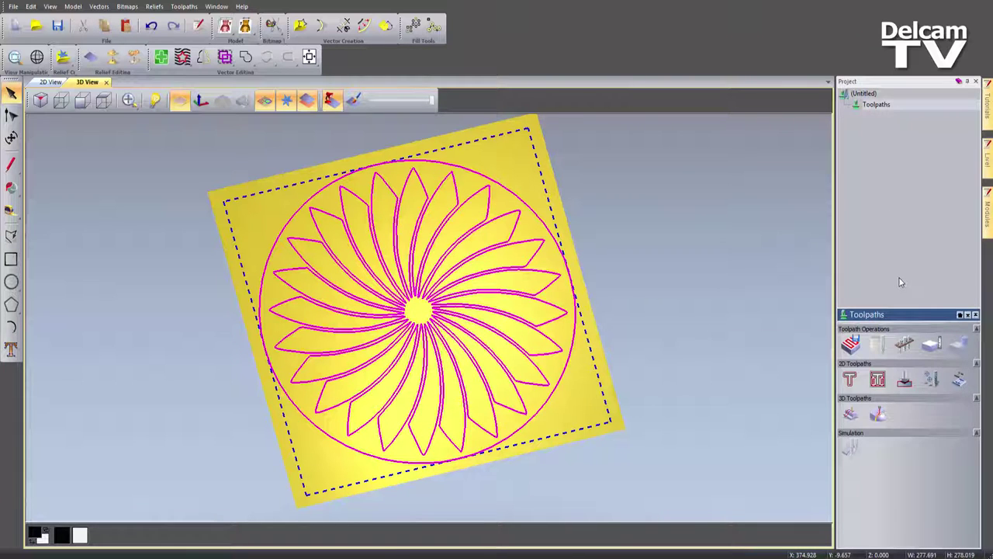
click(905, 380)
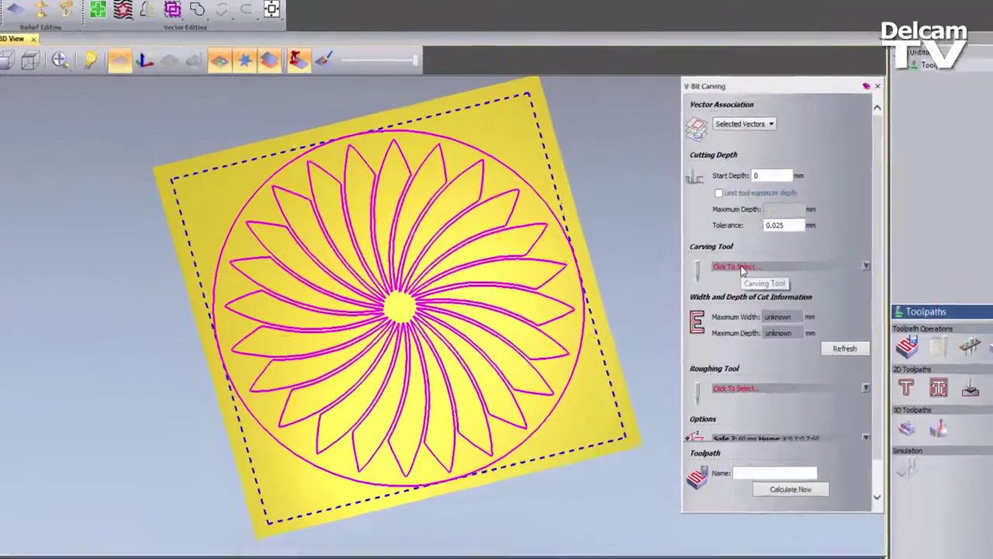
click(706, 277)
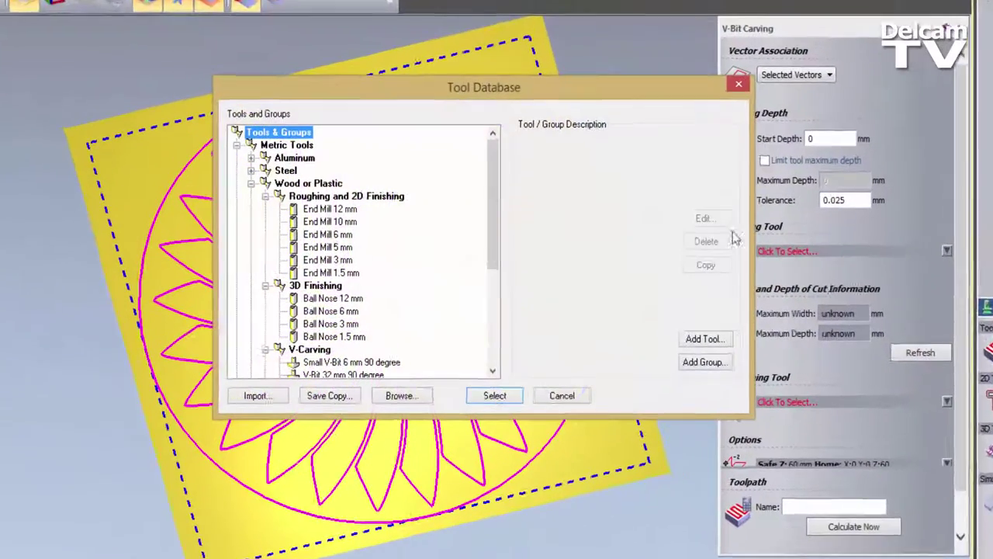
drag(489, 179, 497, 248)
click(357, 303)
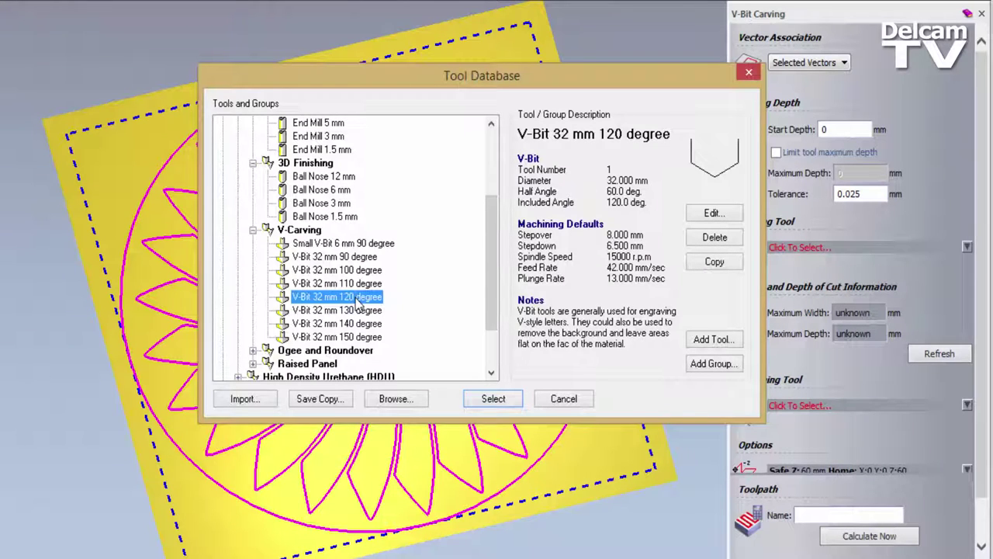
click(494, 399)
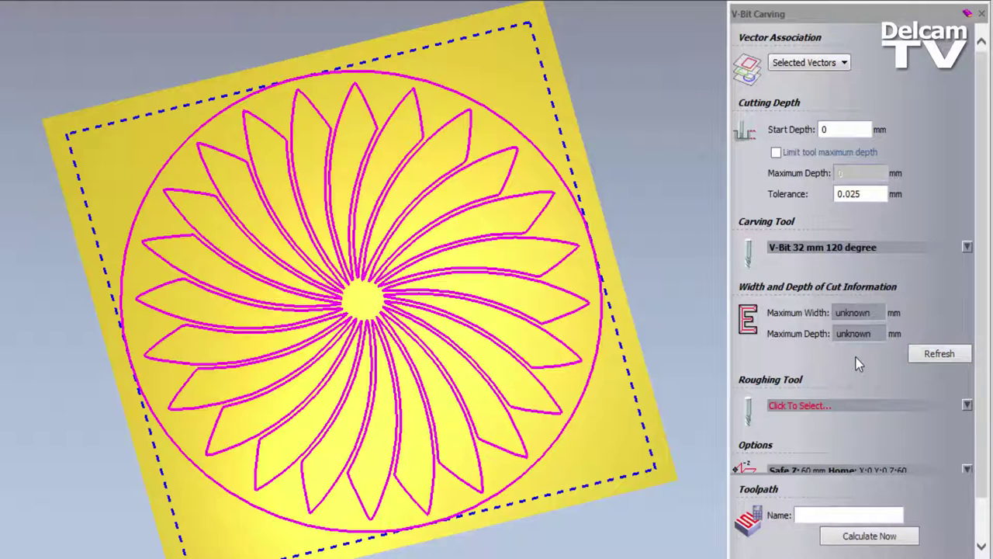
click(934, 353)
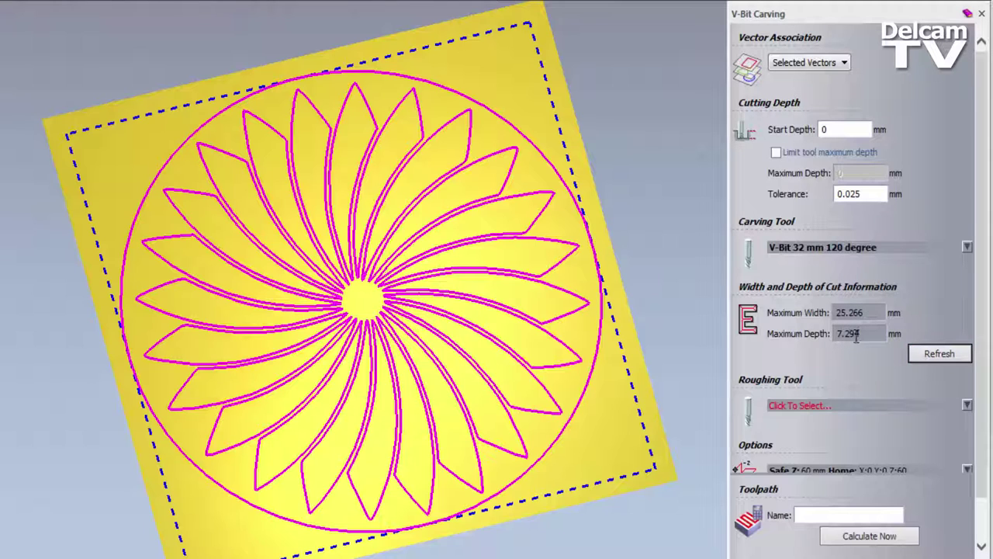
Step: Define a 15 mm thick material with Z zero at its top and calculate the V-Bit Carving toolpath
scroll(913, 458, down, 2)
click(859, 450)
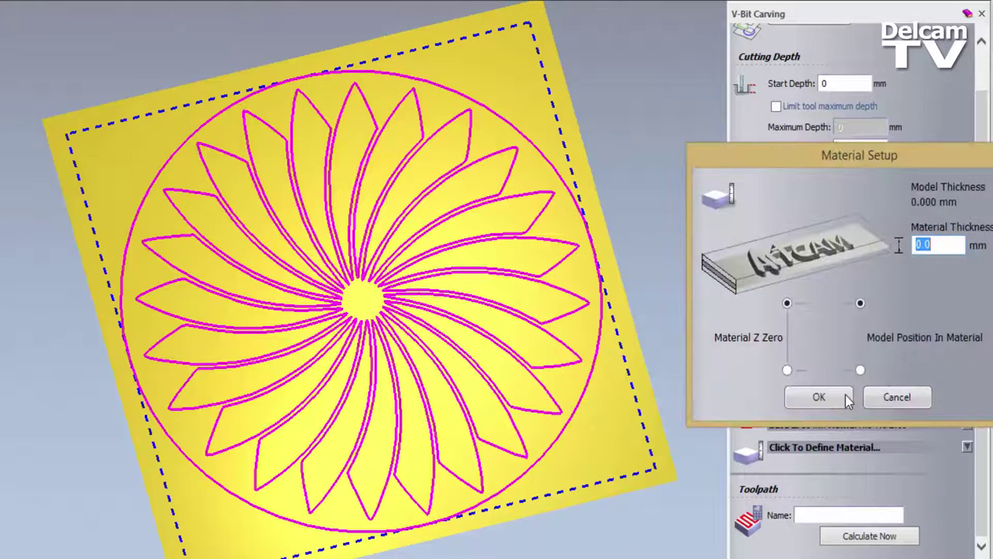
text(15)
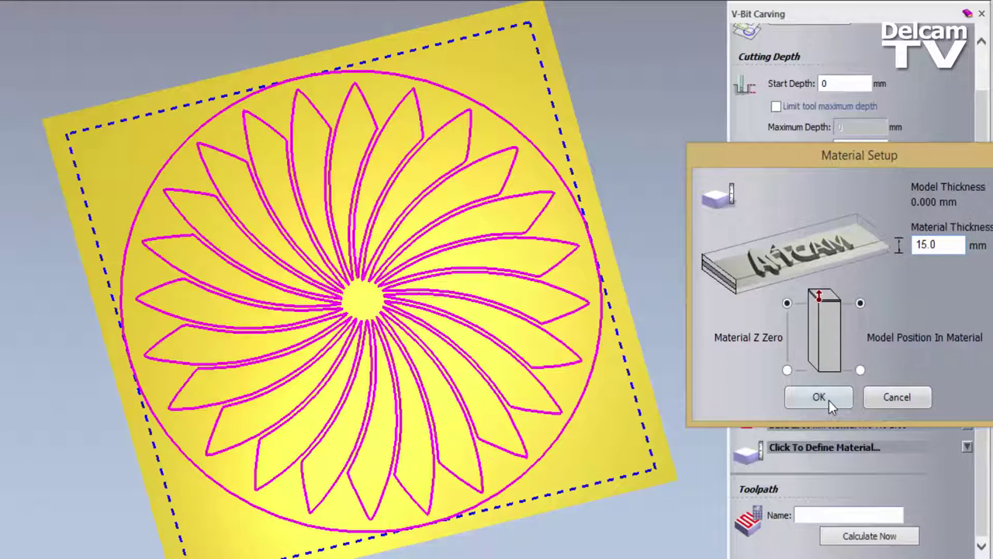
click(829, 400)
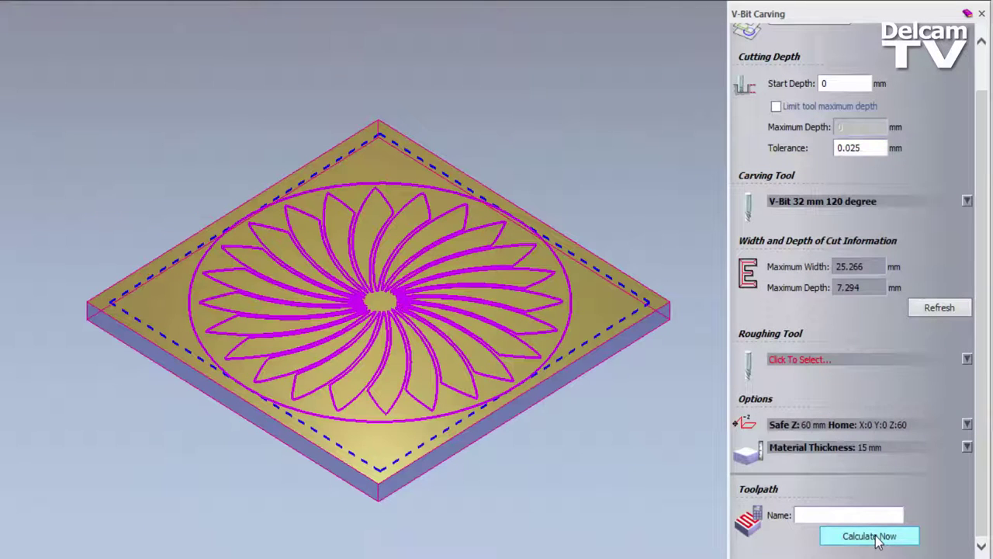
click(877, 539)
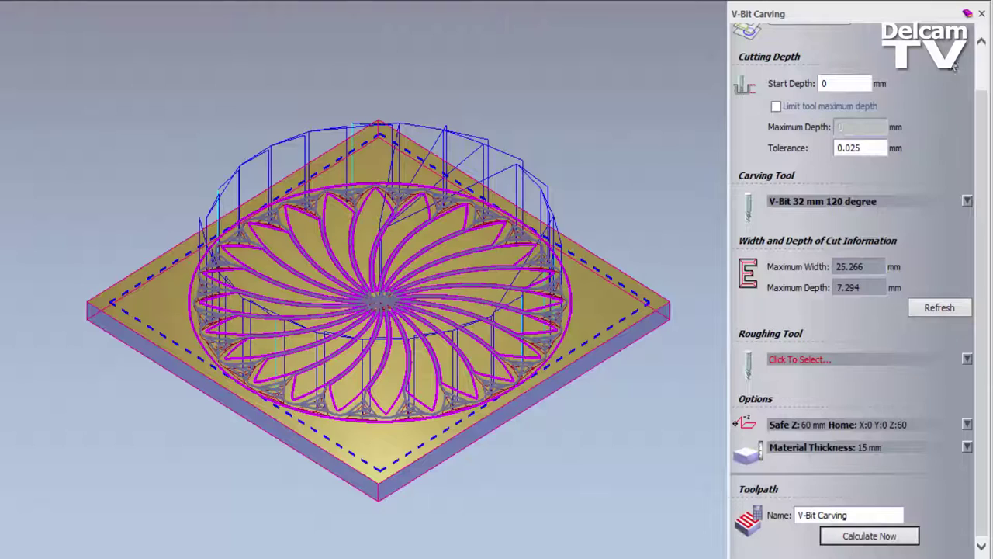
click(982, 13)
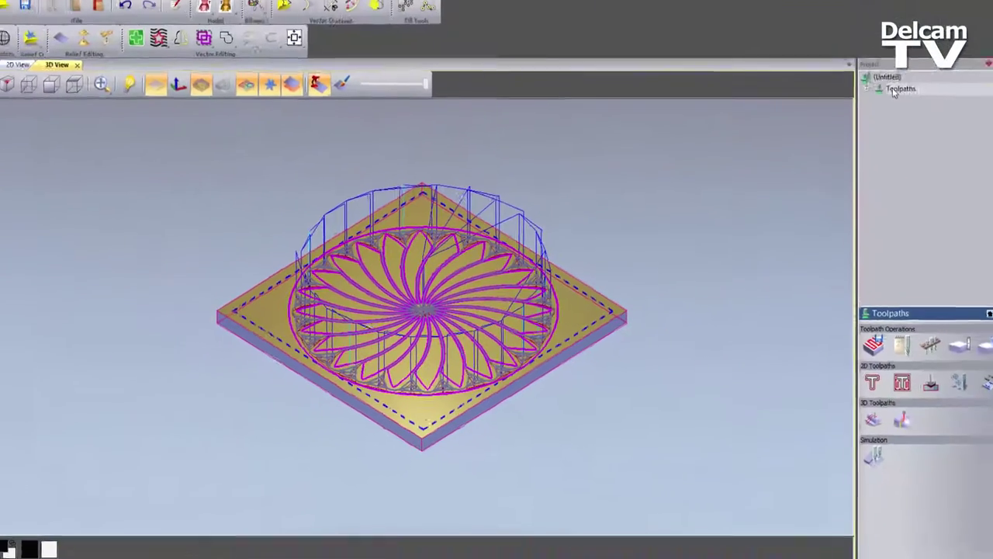
Step: Simulate all toolpaths and examine the carved flower from several angles
right_click(992, 28)
click(901, 186)
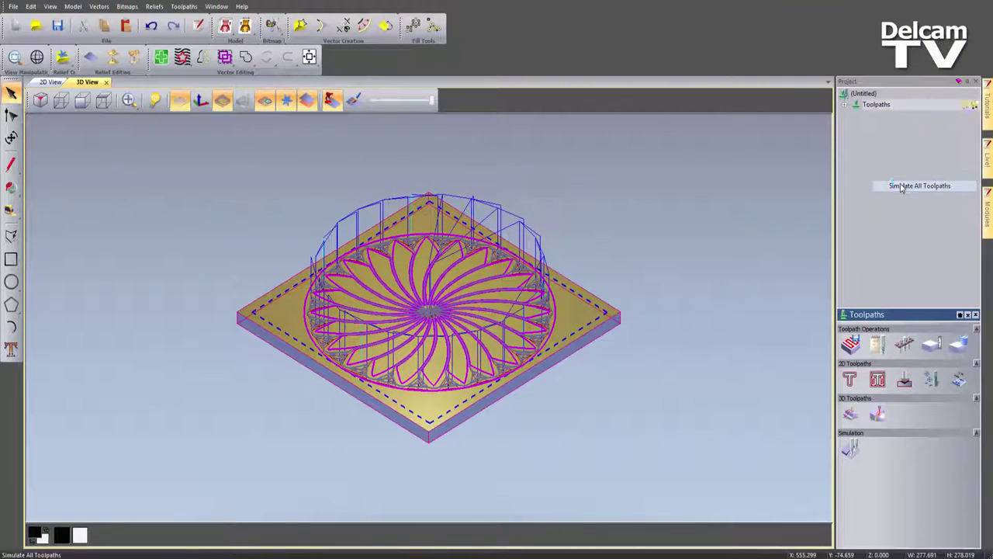
drag(563, 410, 514, 326)
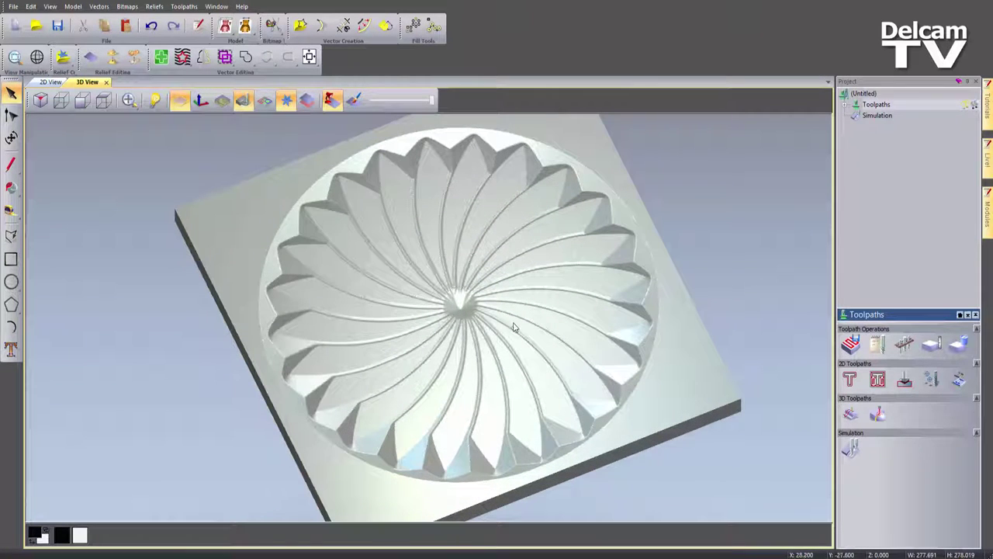
mouse_move(457, 362)
mouse_down()
mouse_move(511, 294)
mouse_move(539, 303)
mouse_move(432, 395)
mouse_move(455, 354)
mouse_move(455, 376)
mouse_up()
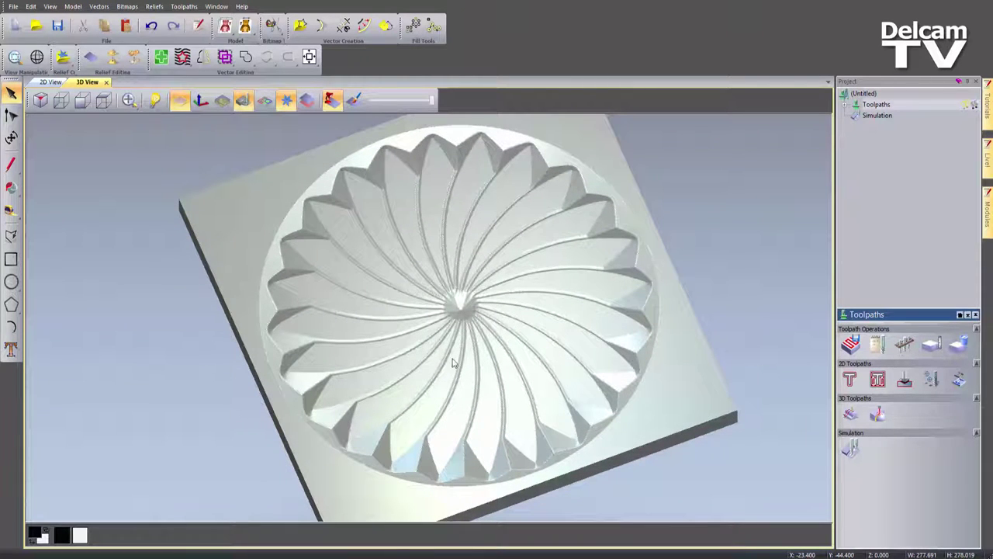
Step: Display the vectors over the simulated block and delete the simulation
click(265, 100)
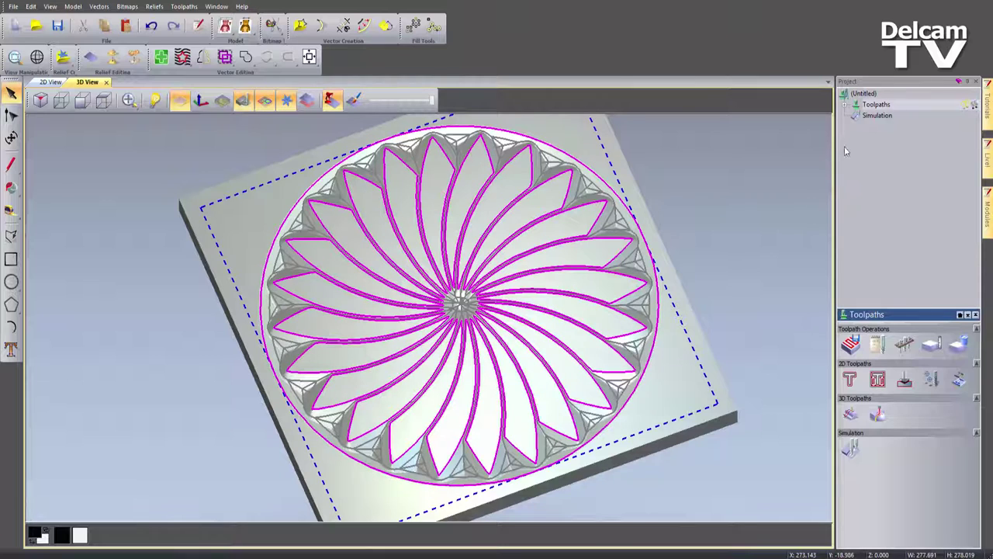
right_click(877, 115)
click(893, 158)
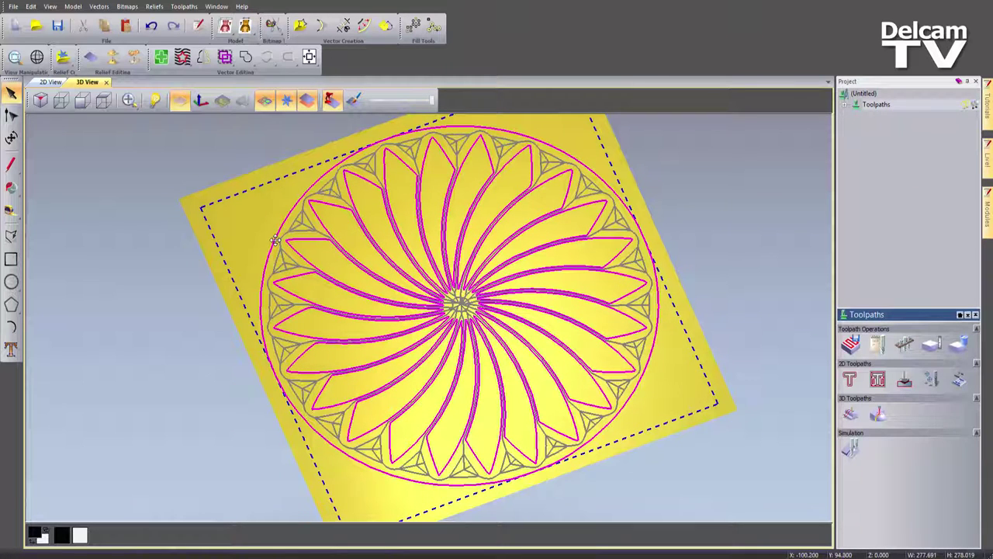
Step: Remove the outer circle from the vector selection and recalculate the V-Bit Carving toolpath for the petals only
shift+click(276, 241)
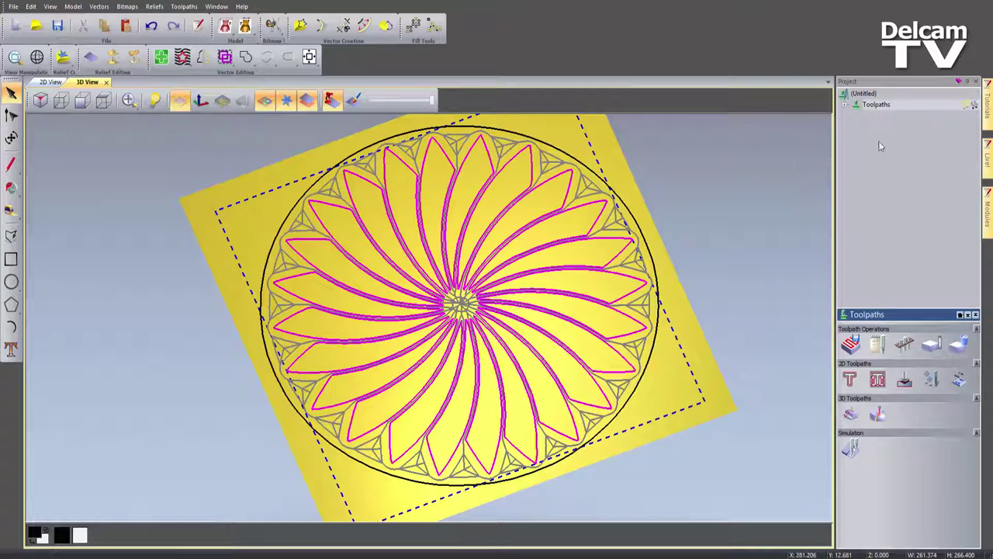
click(845, 104)
click(882, 117)
right_click(883, 117)
click(892, 150)
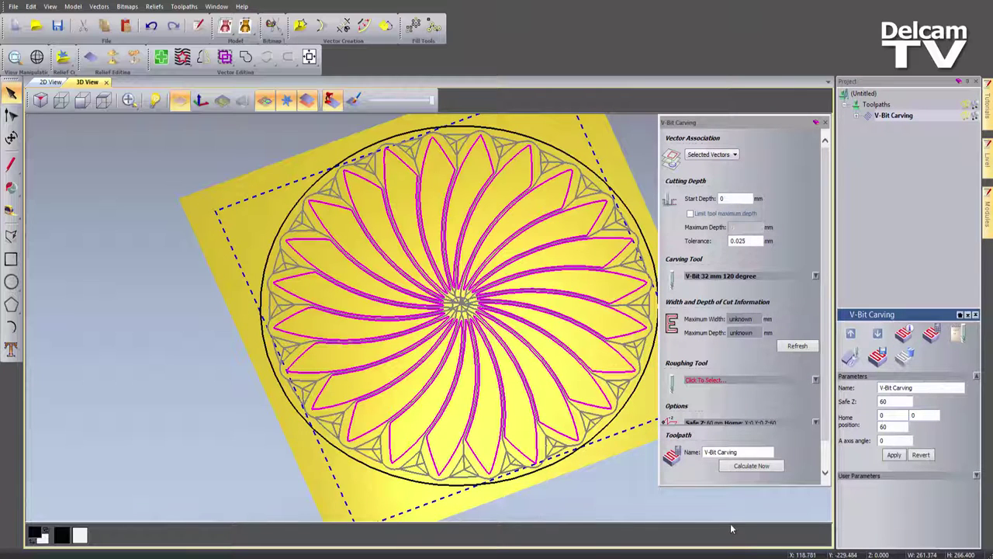
click(751, 466)
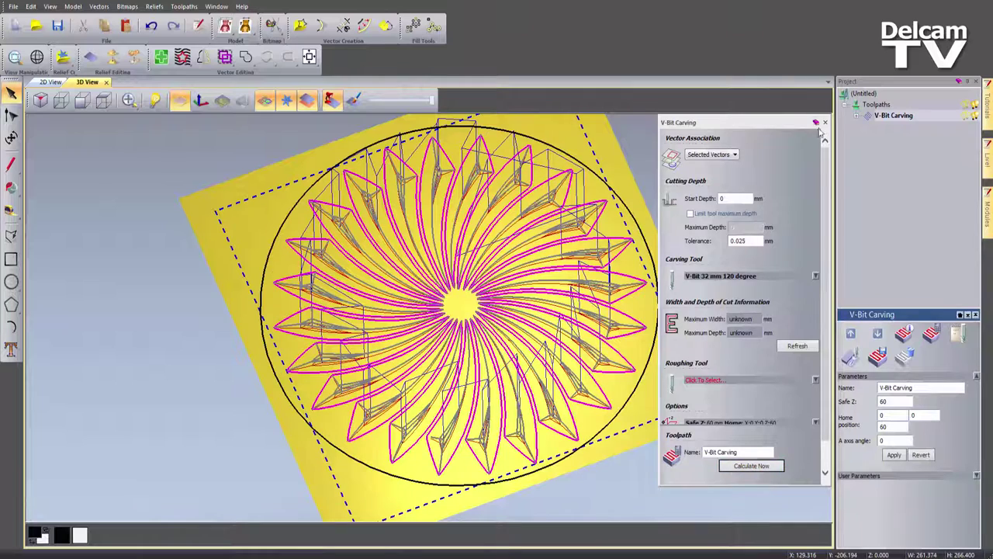
click(825, 121)
Step: Simulate the recalculated V-Bit Carving toolpath and view the carved petals
right_click(885, 120)
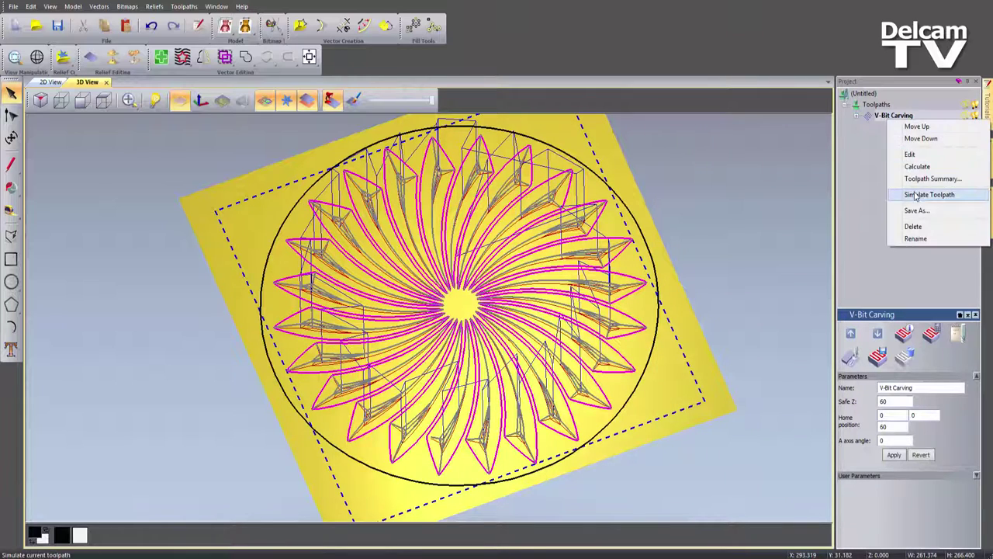
click(893, 194)
mouse_move(439, 437)
mouse_down()
mouse_move(488, 352)
mouse_move(496, 378)
mouse_move(428, 455)
mouse_move(427, 433)
mouse_up()
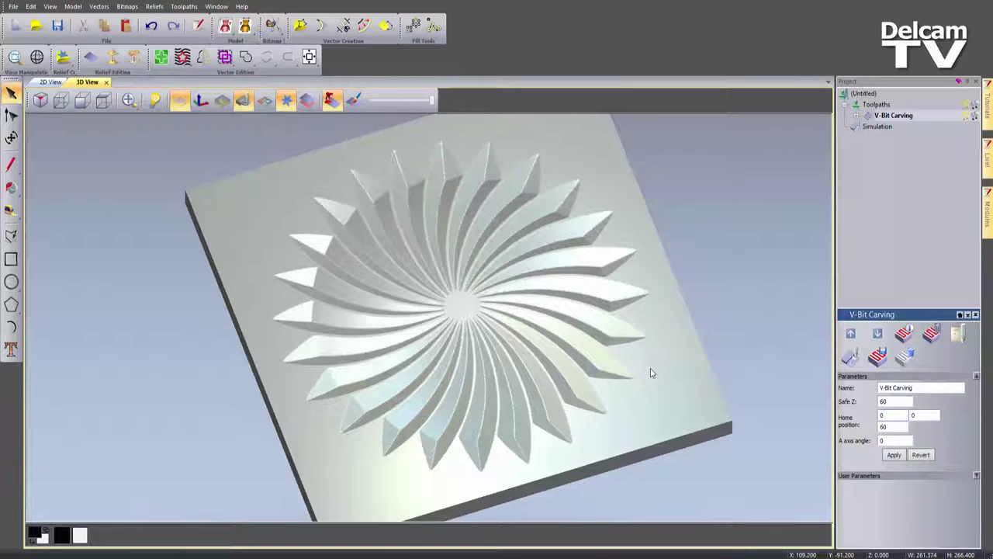
Step: Prepare to save the V-Bit Carving toolpath in the Express 2015 - Working With Images folder under the file name logo
click(877, 105)
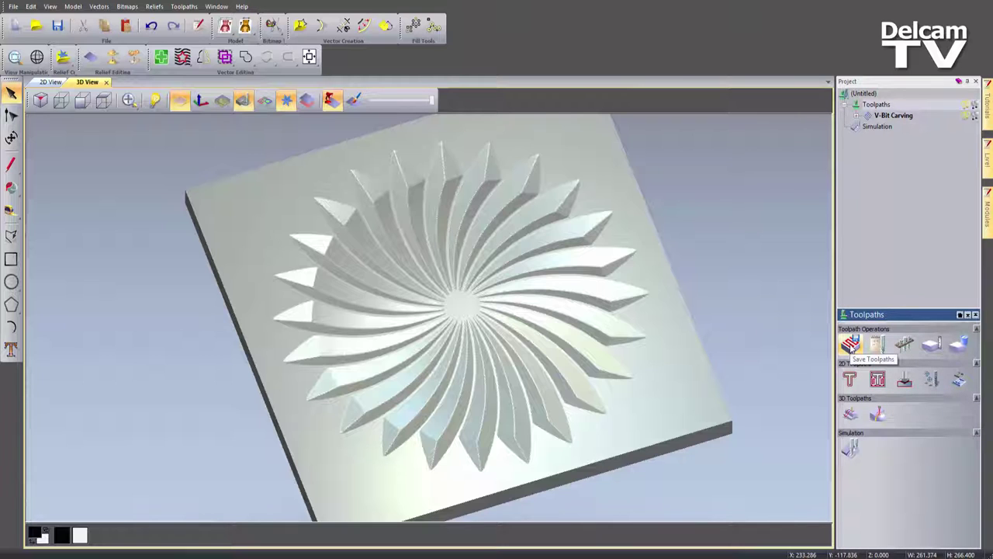
click(851, 346)
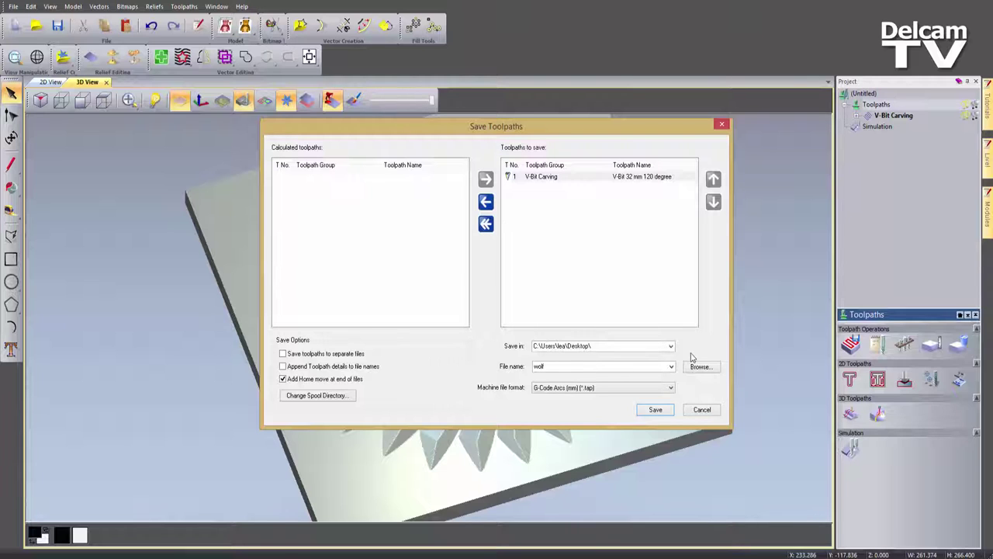
click(709, 370)
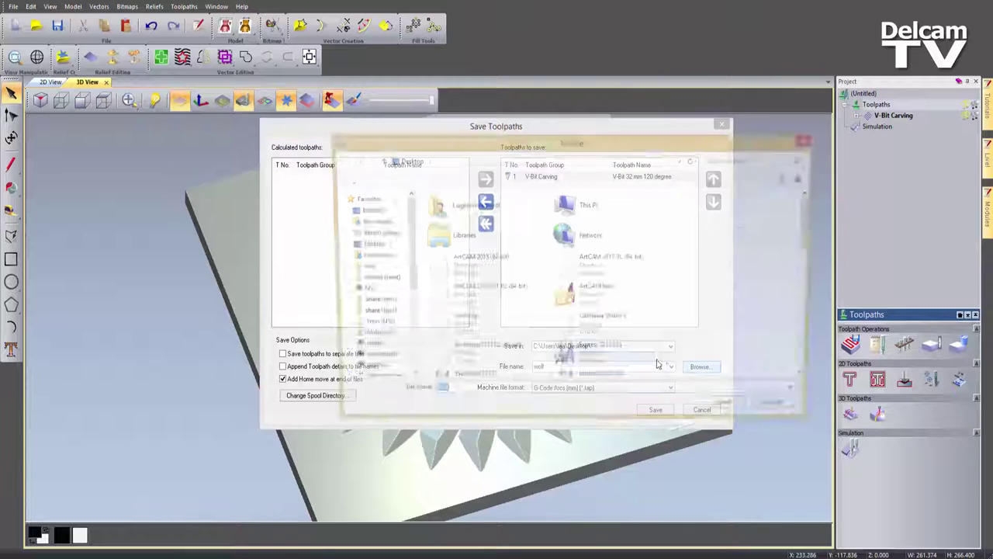
drag(812, 231, 815, 315)
double_click(473, 265)
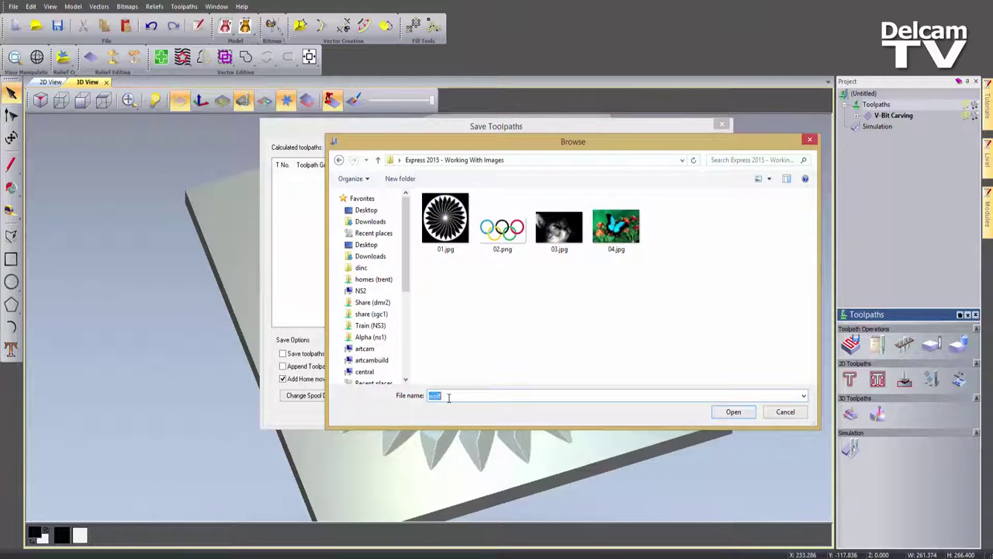
text(logo)
click(733, 411)
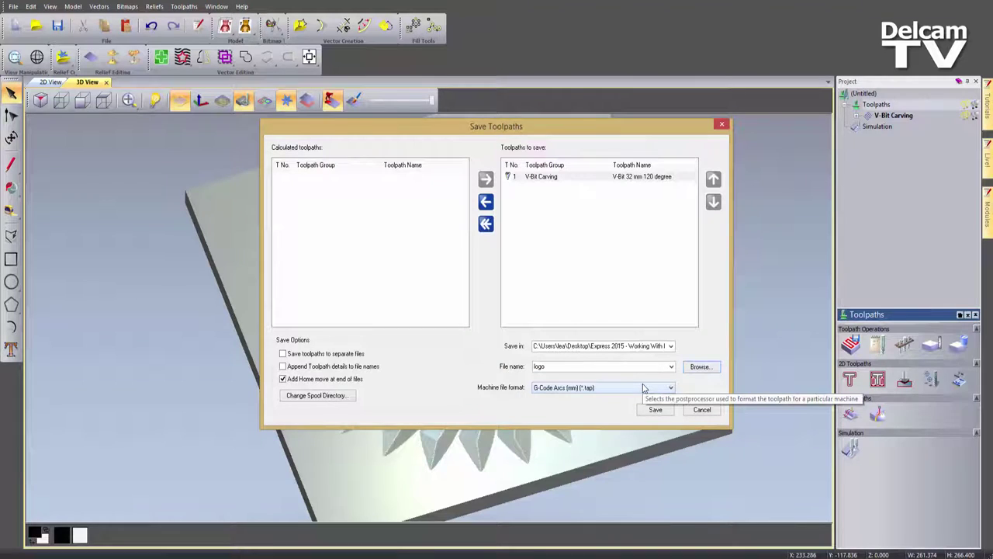
Step: Browse the machine file formats, choose G-Code Arcs (mm) (*.tap) and save the toolpath
click(569, 390)
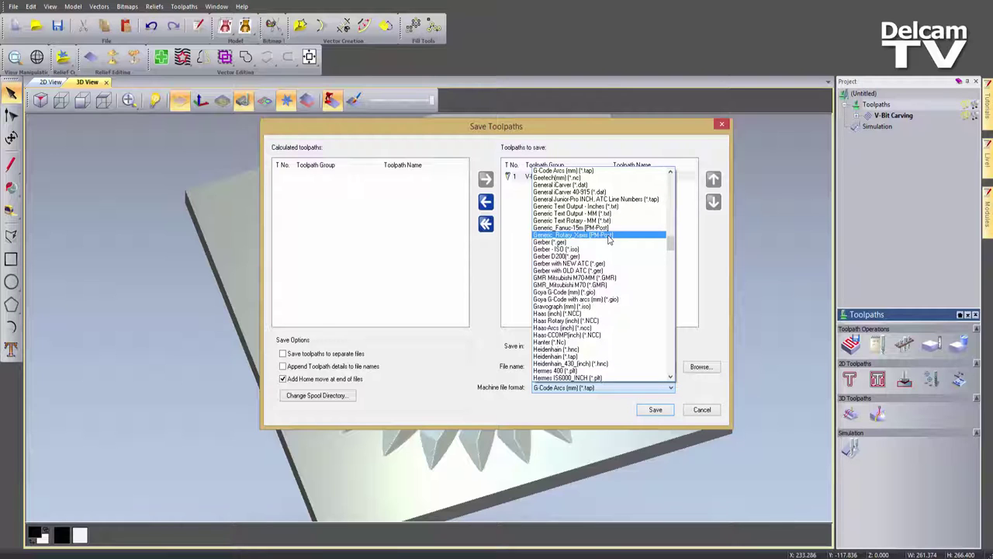
scroll(610, 244, down, 5)
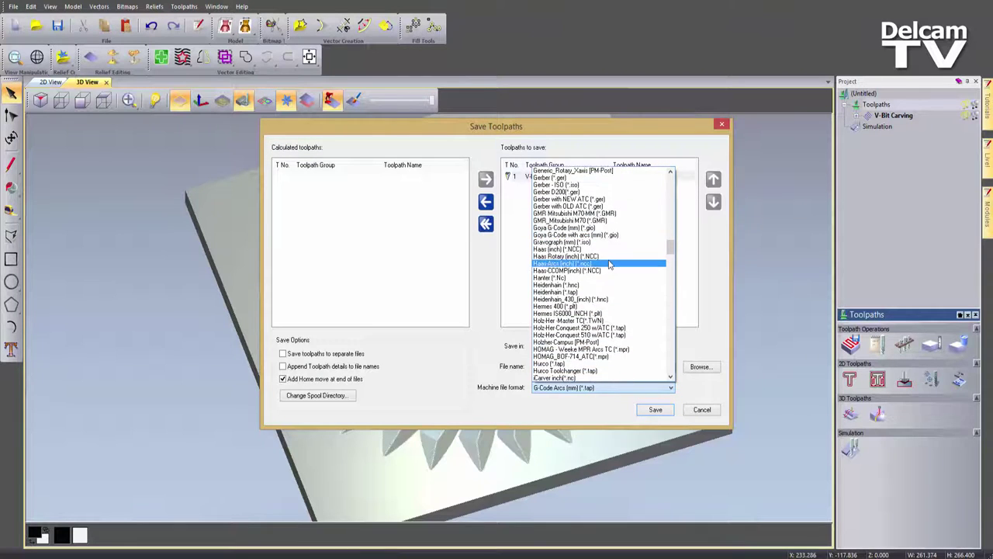
scroll(612, 265, down, 2)
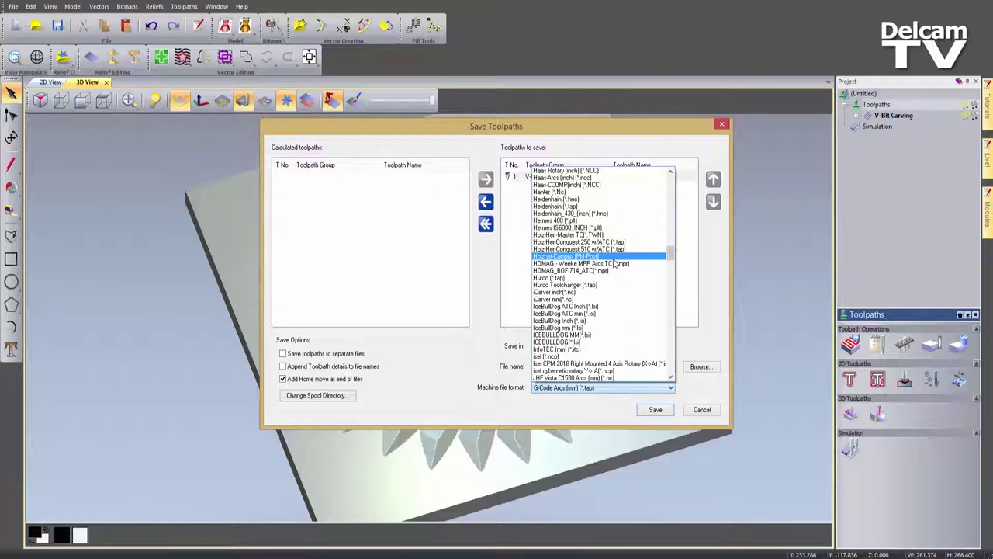
scroll(615, 264, up, 4)
scroll(613, 264, up, 10)
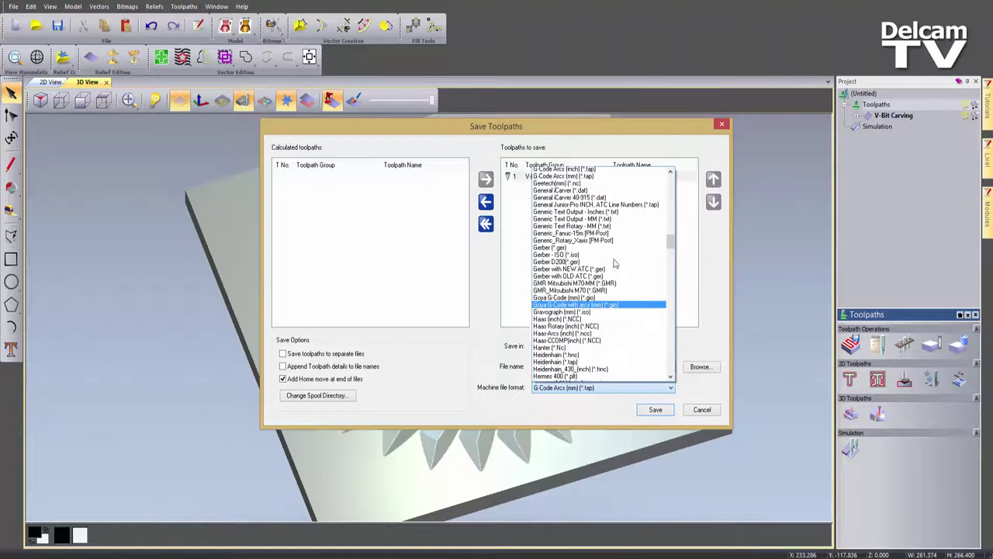
scroll(614, 264, up, 7)
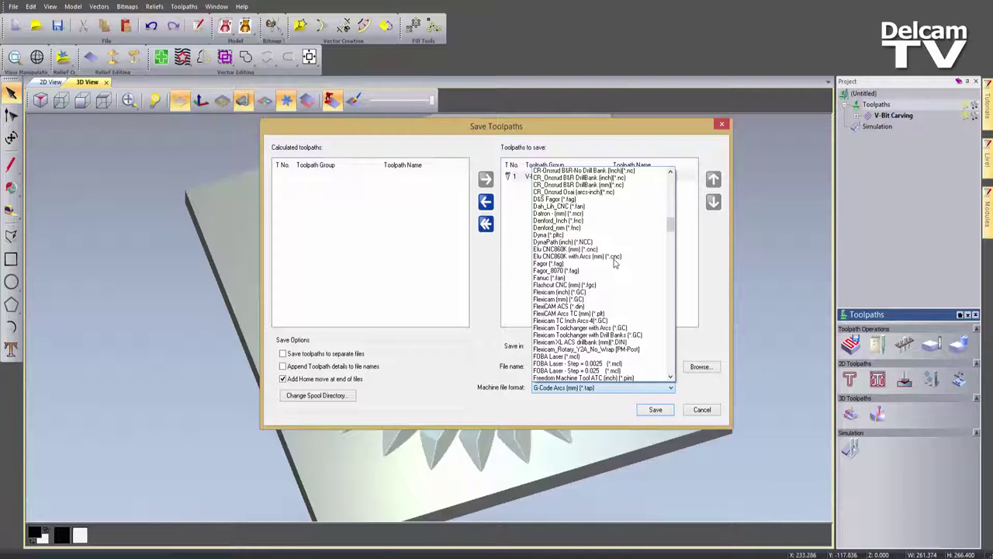
scroll(605, 341, down, 4)
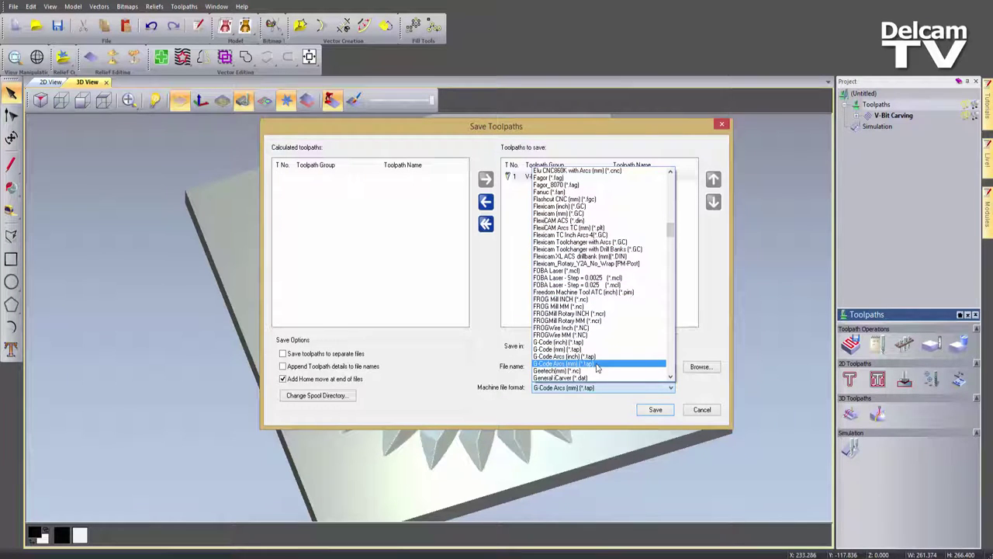
click(597, 364)
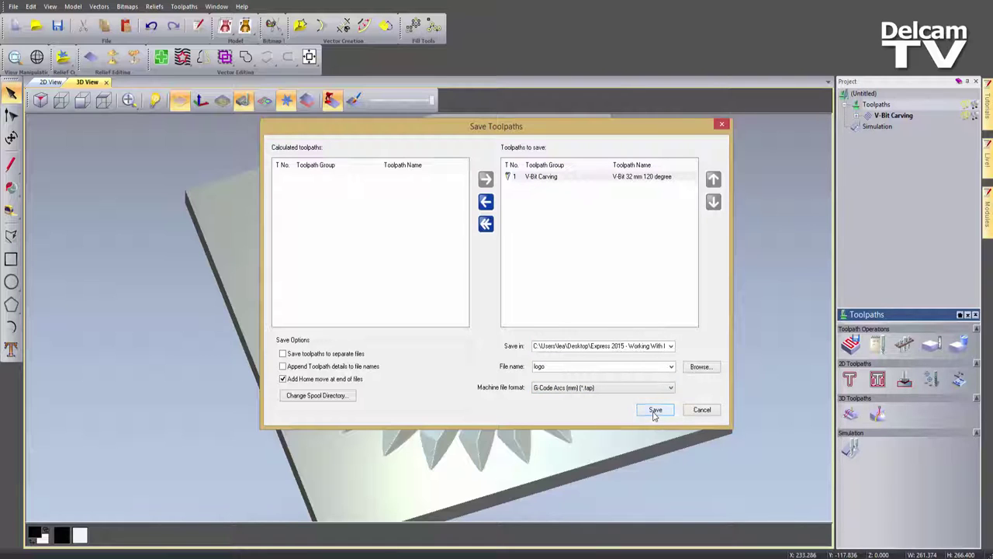
Step: Switch to the File Explorer folder, open logo.tap to examine its G-code moves and close it again
key(alt+Tab)
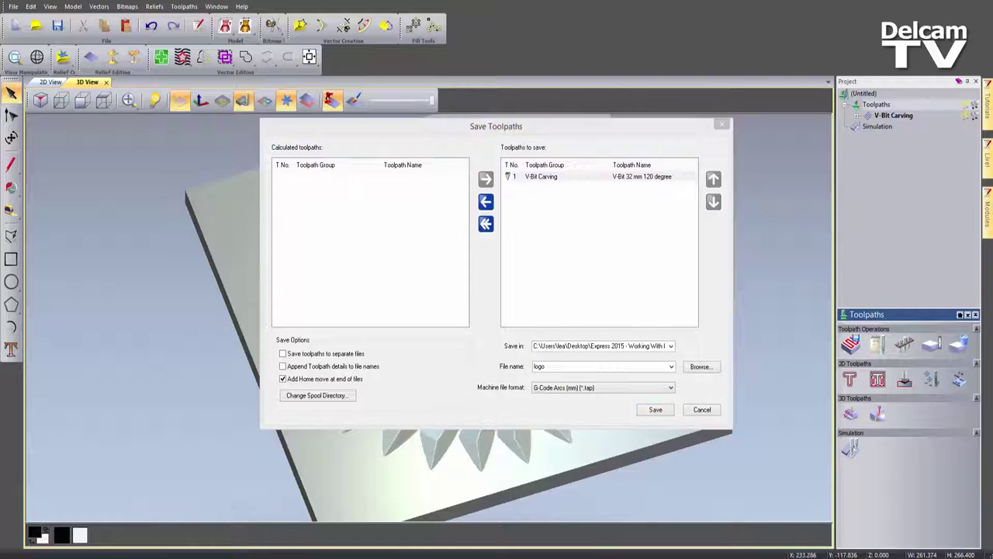
click(768, 235)
click(758, 179)
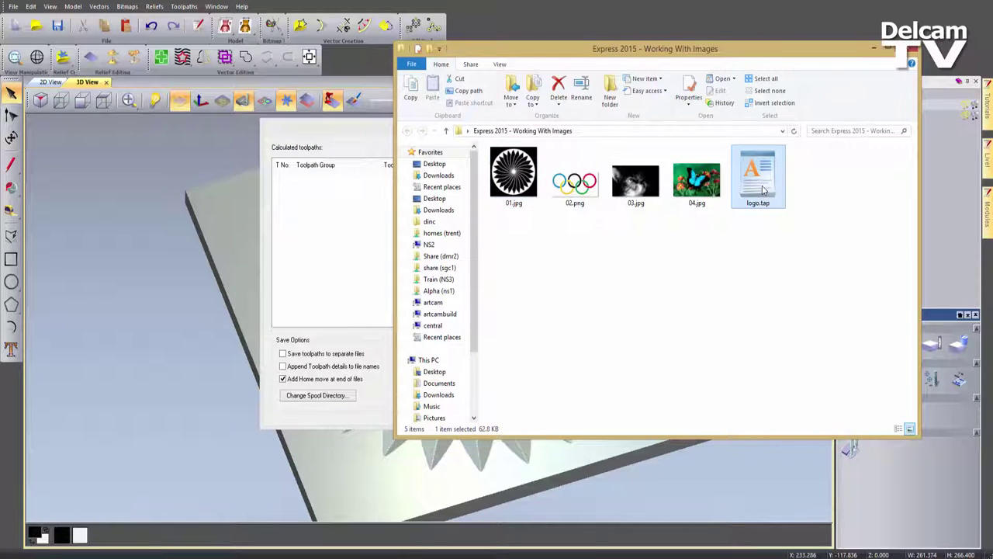
double_click(761, 182)
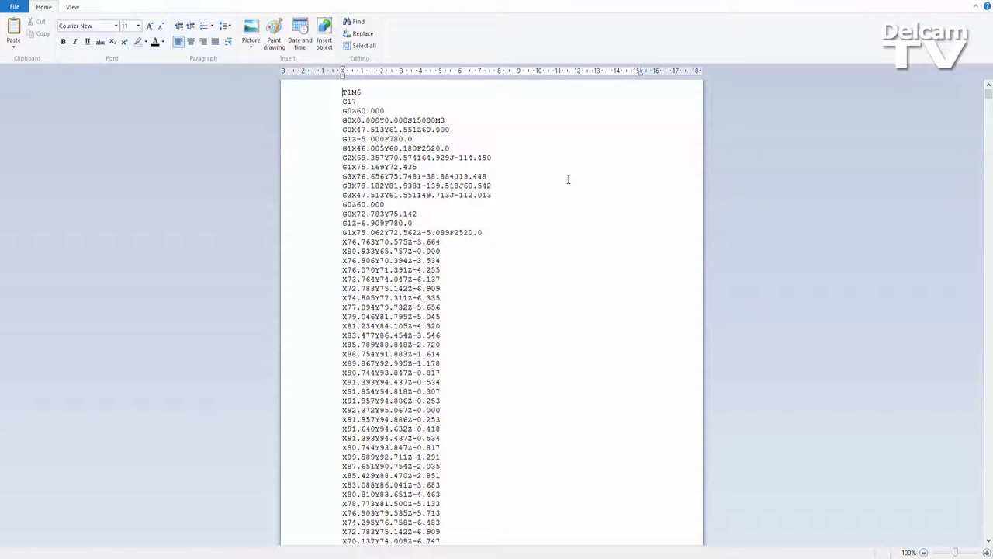
drag(344, 111, 417, 205)
click(416, 206)
click(989, 1)
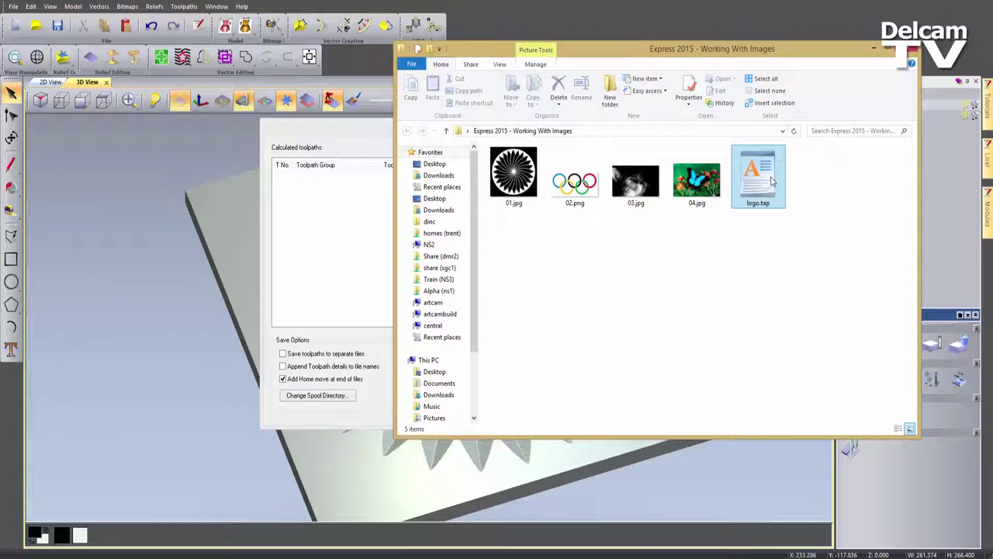
Step: Delete logo.tap from the folder, return to ArtCAM and dismiss the Save Toolpaths dialog
key(Delete)
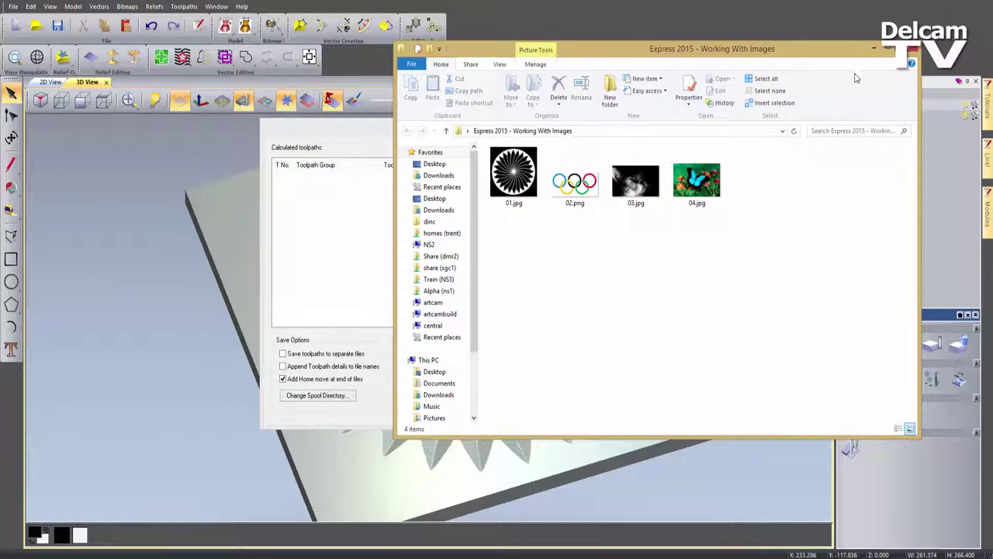
click(874, 48)
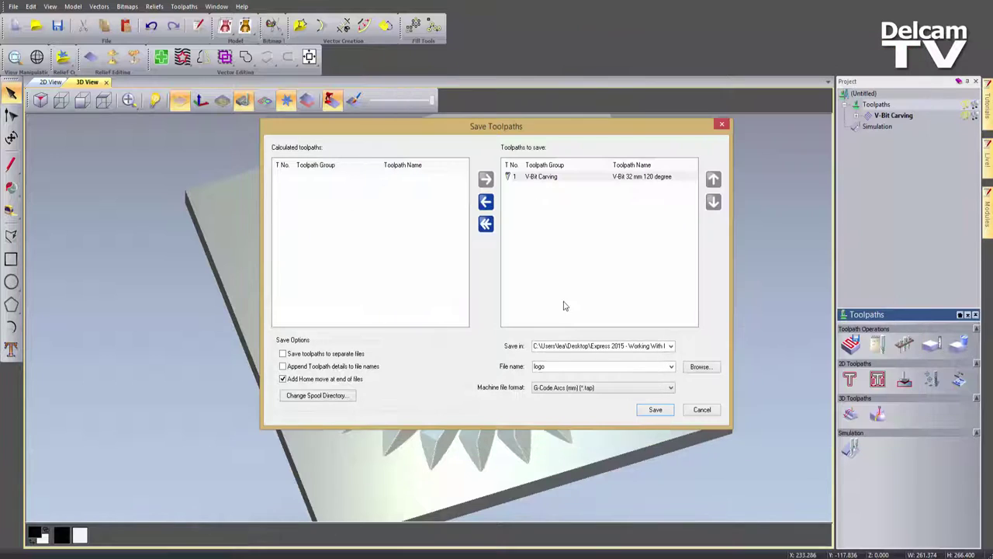
click(703, 409)
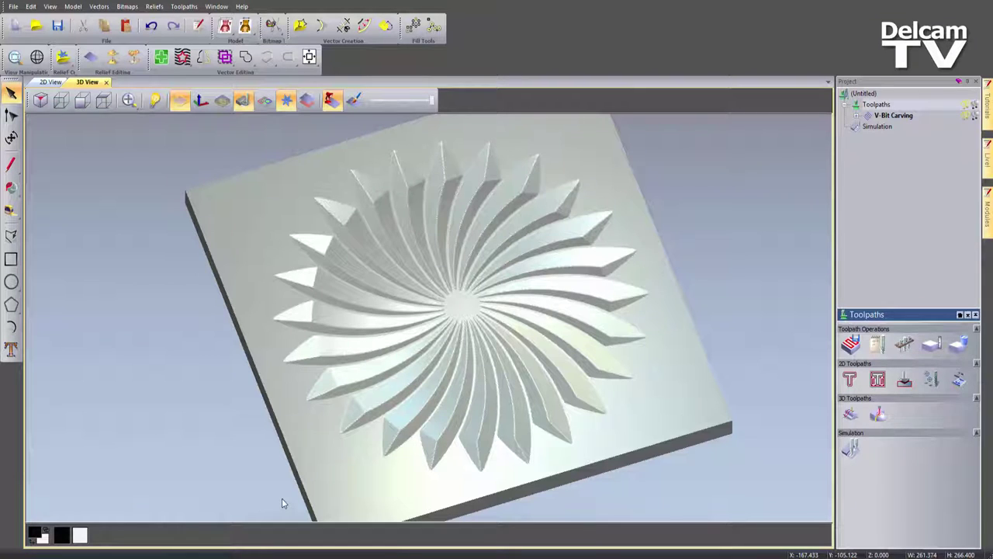
Step: Load the 02.png rings image from the File Explorer folder into ArtCAM as a new model
click(191, 557)
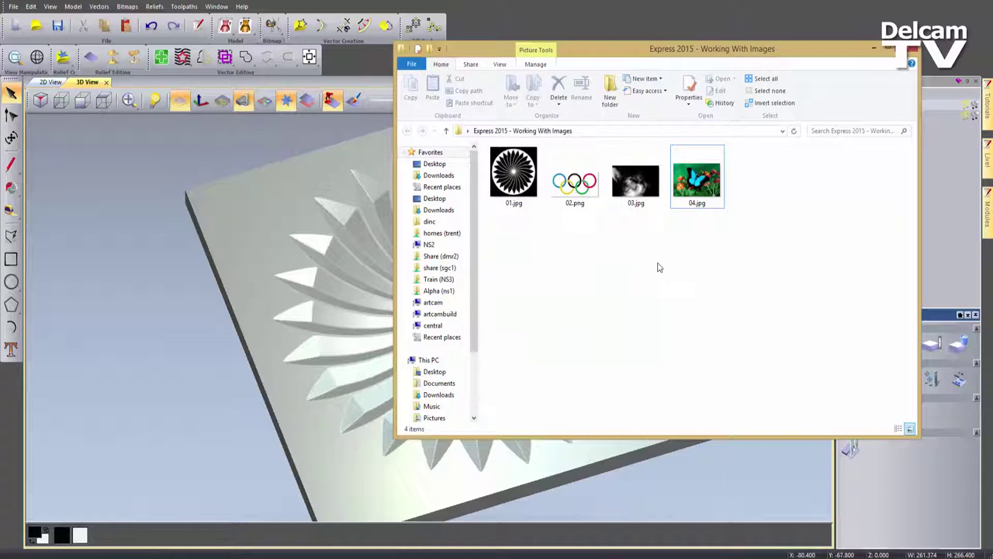
click(567, 175)
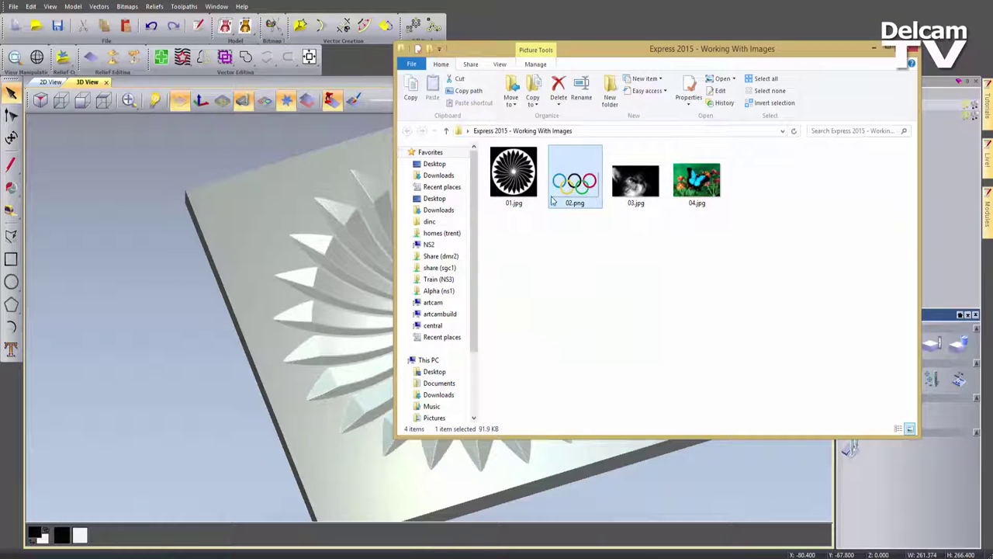
mouse_move(573, 191)
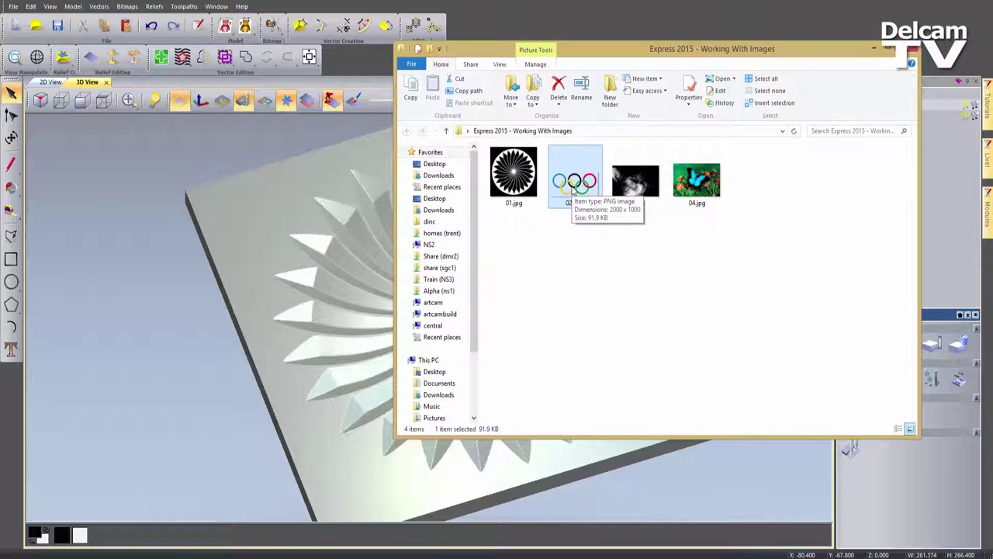
drag(573, 191, 267, 299)
click(505, 302)
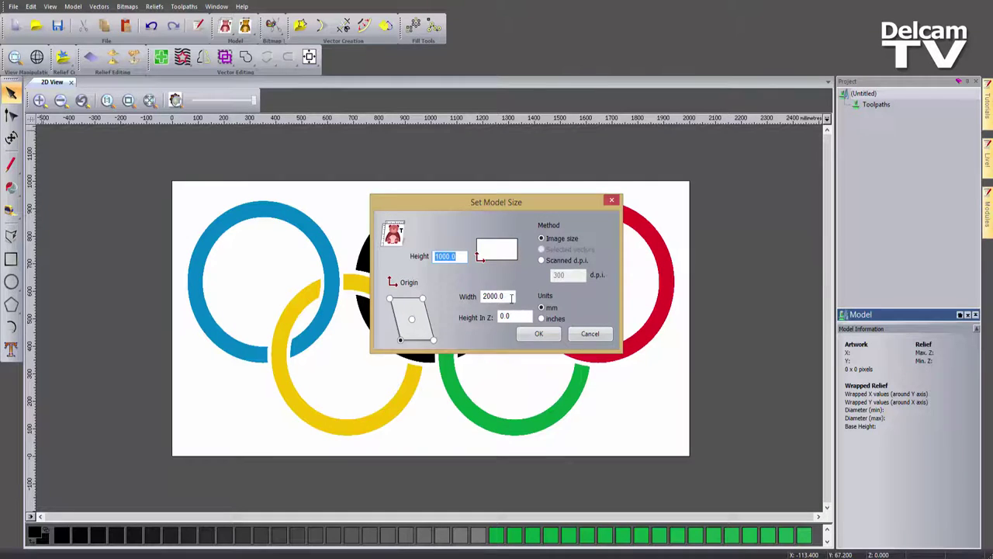
Step: Set the new model's width to 200 mm and create the model
key(Tab)
text(200)
click(538, 335)
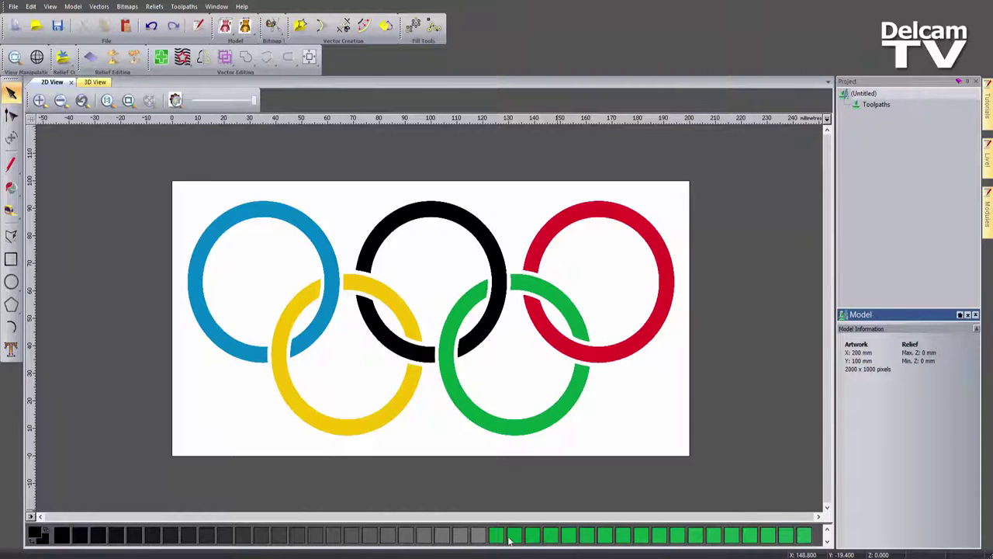
Step: Look through the rings image's whole colour palette and return to its first row
click(828, 542)
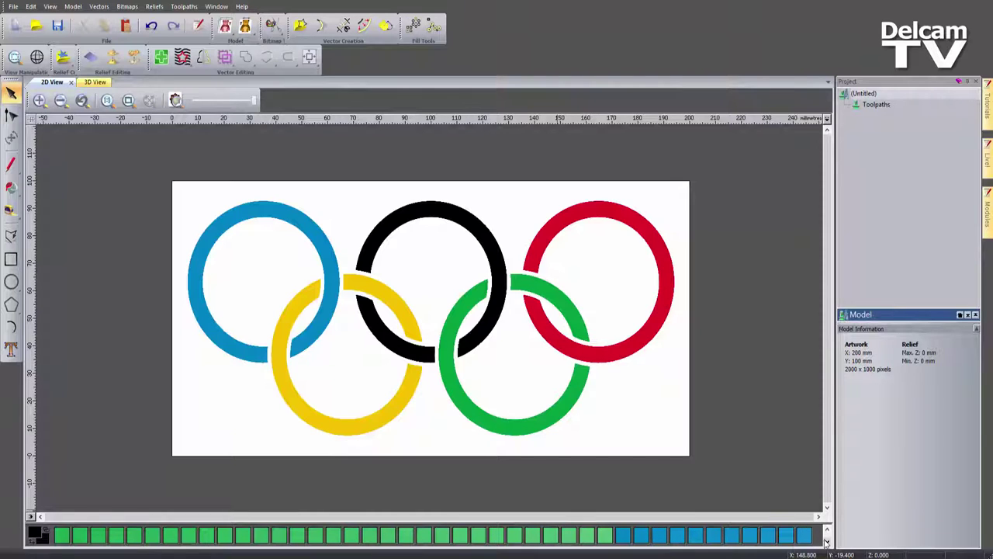
click(827, 541)
click(827, 541)
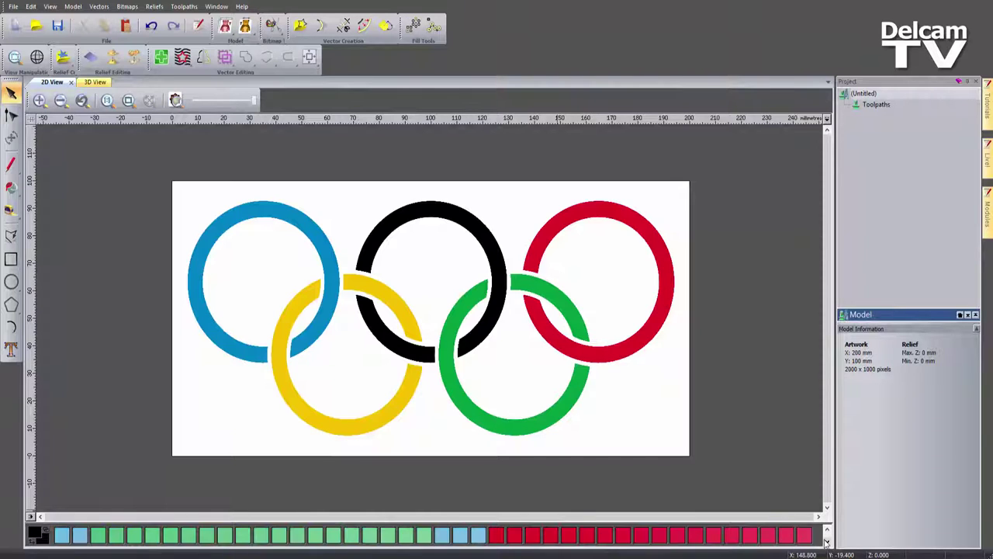
click(827, 542)
click(828, 542)
click(827, 542)
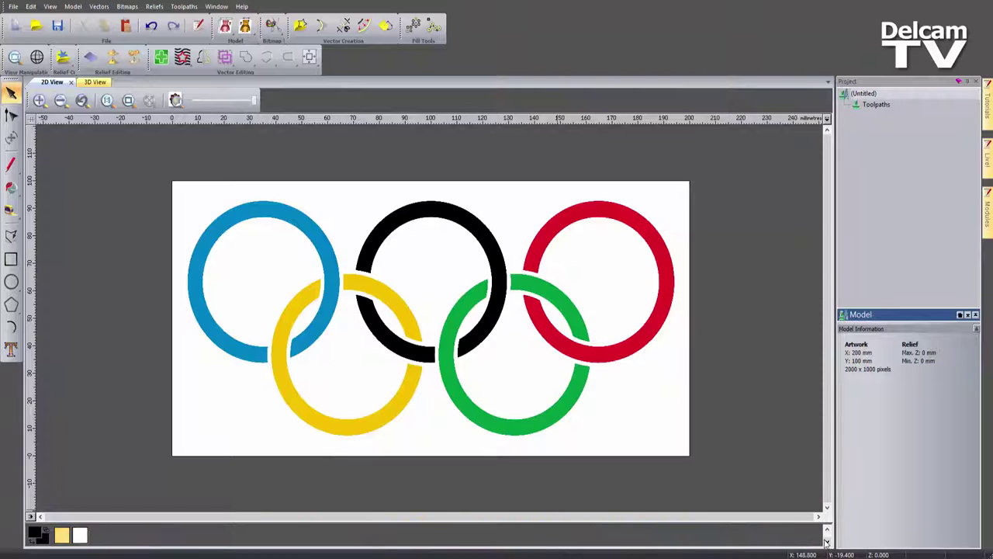
click(828, 532)
click(828, 531)
click(828, 532)
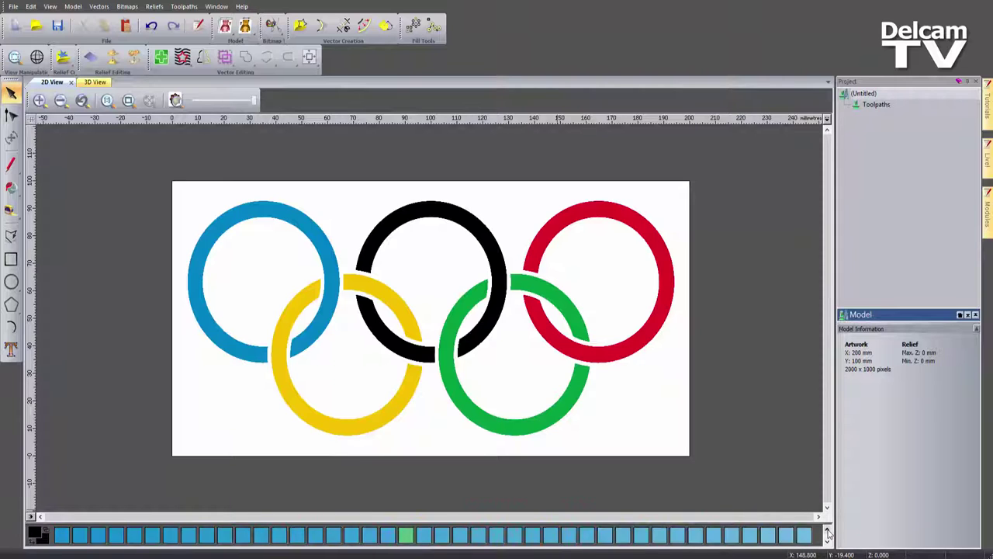
click(828, 531)
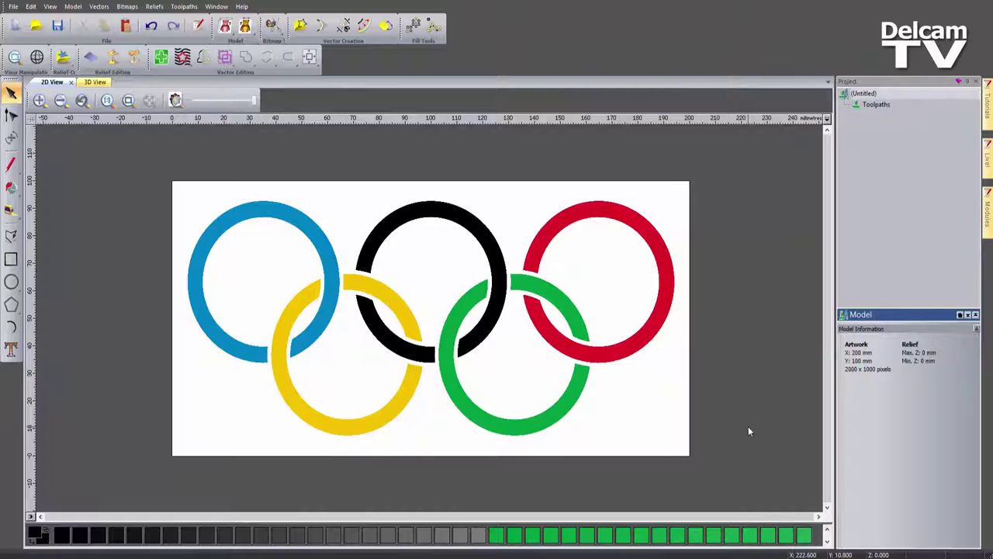
Step: Reduce the rings image to a maximum of 7 colours from the Bitmap to Vector tool, keeping the dialog clear of the image
click(385, 28)
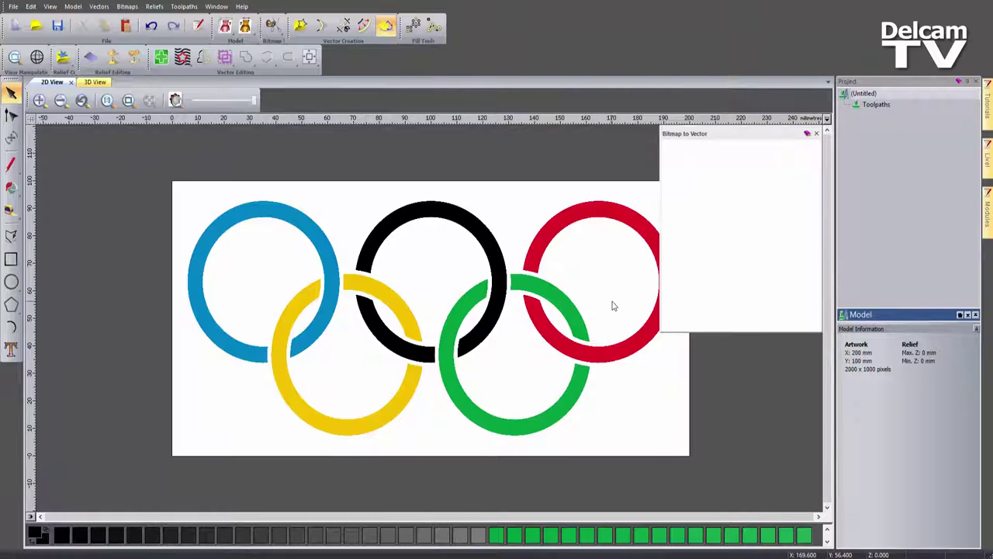
click(792, 164)
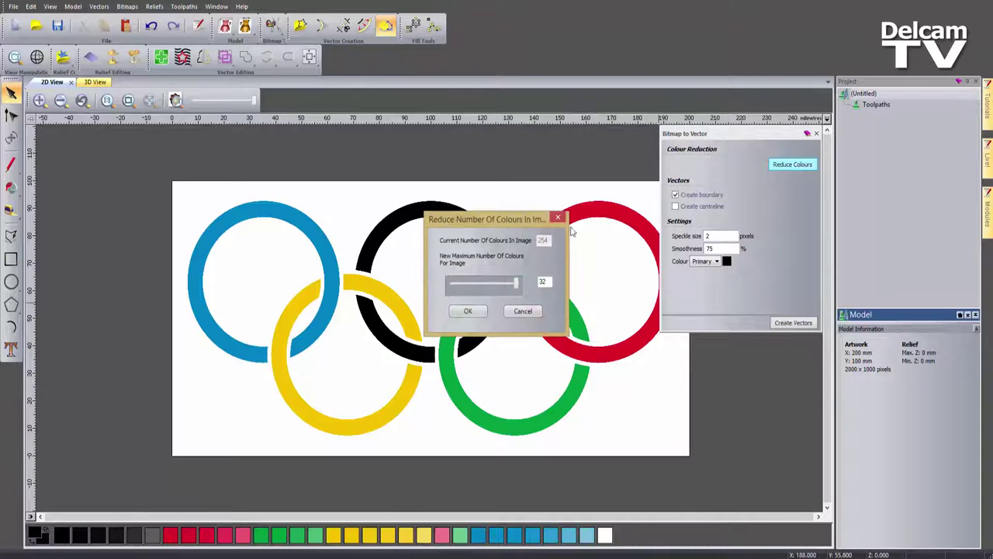
drag(490, 218, 698, 350)
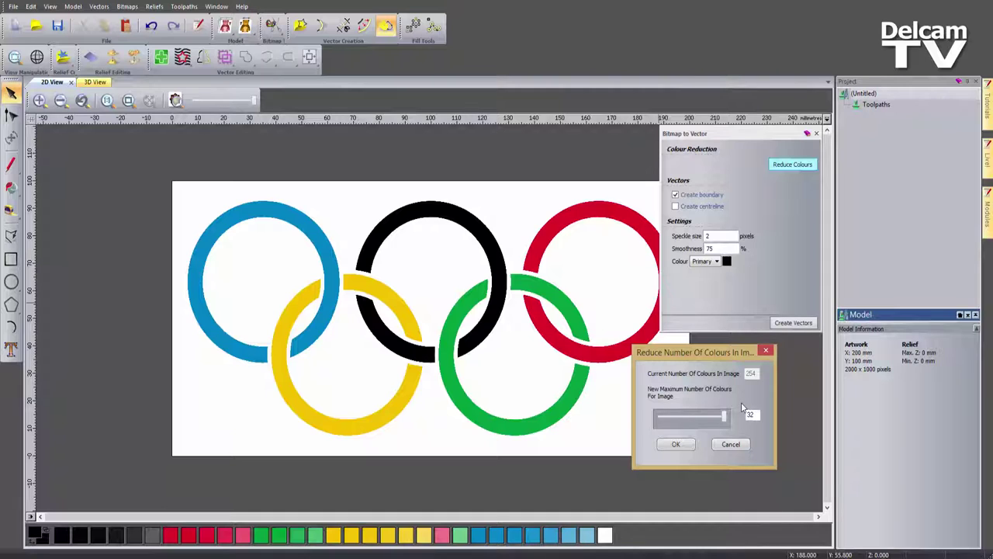
drag(658, 419, 651, 419)
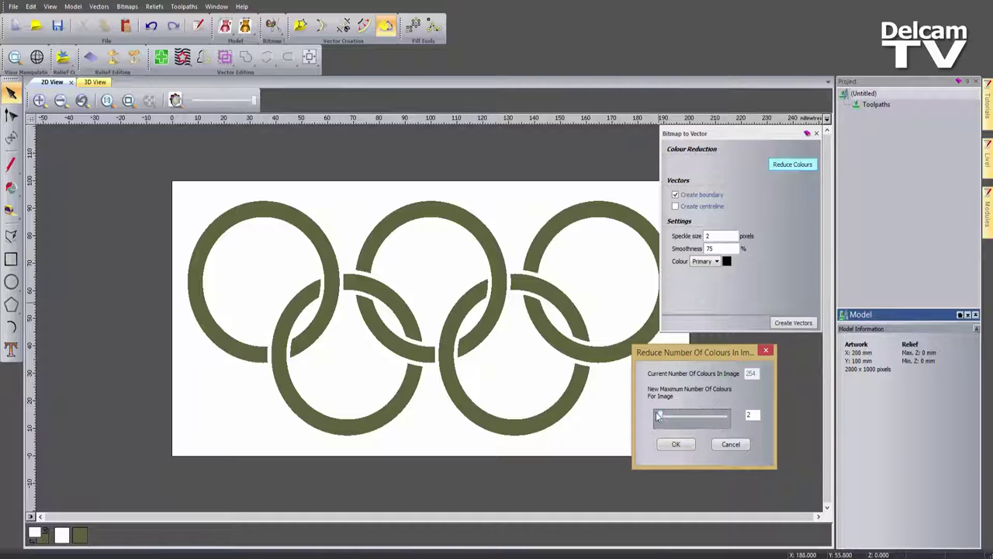
drag(660, 419, 662, 419)
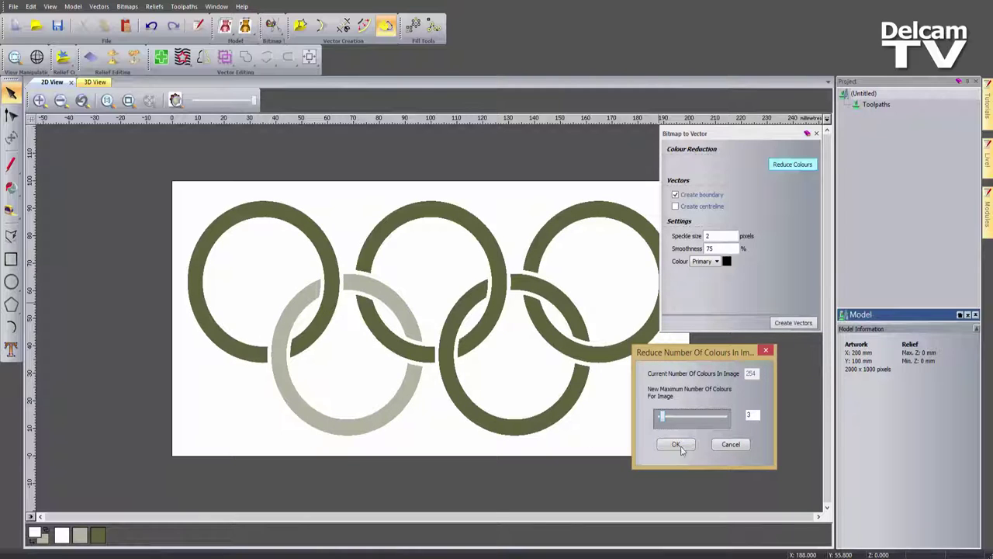
drag(661, 419, 665, 421)
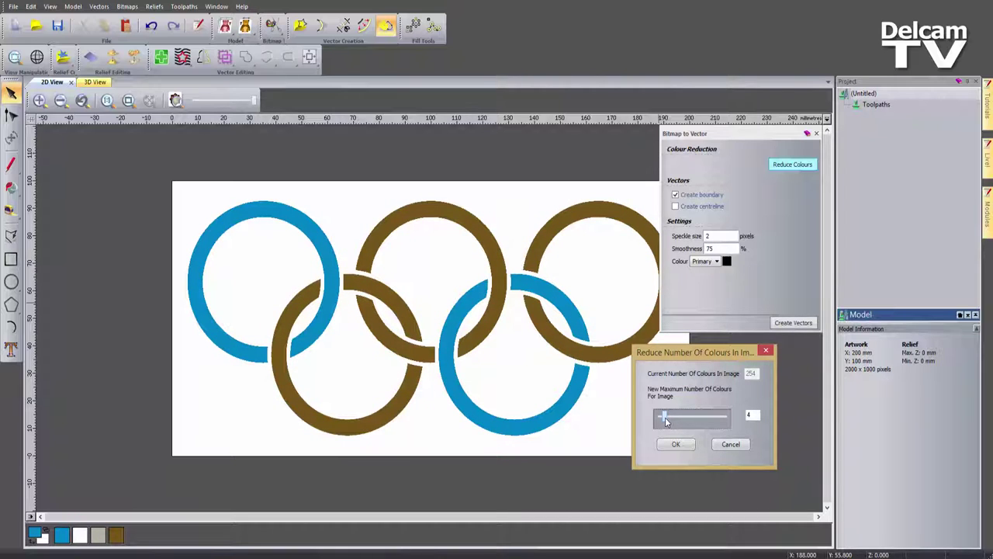
drag(665, 420, 669, 418)
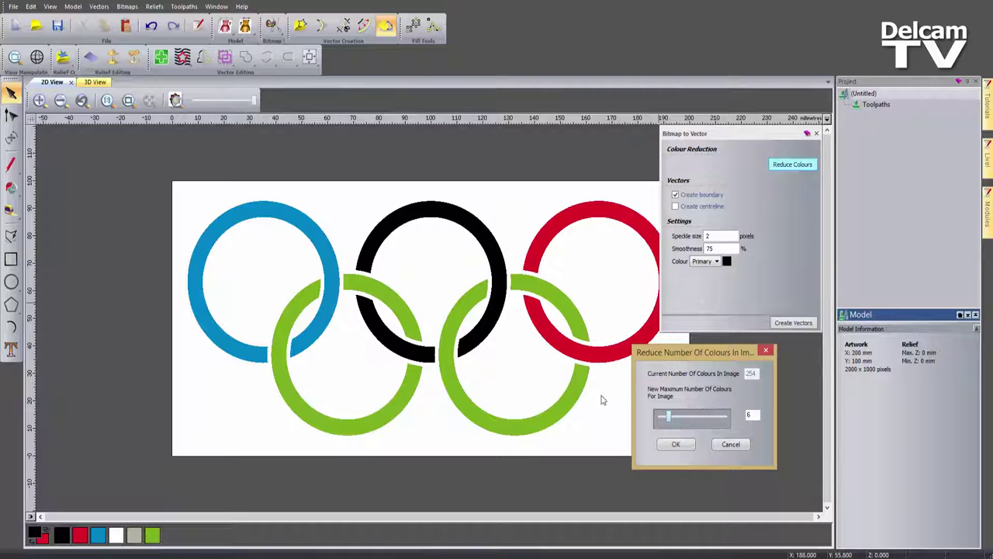
click(670, 419)
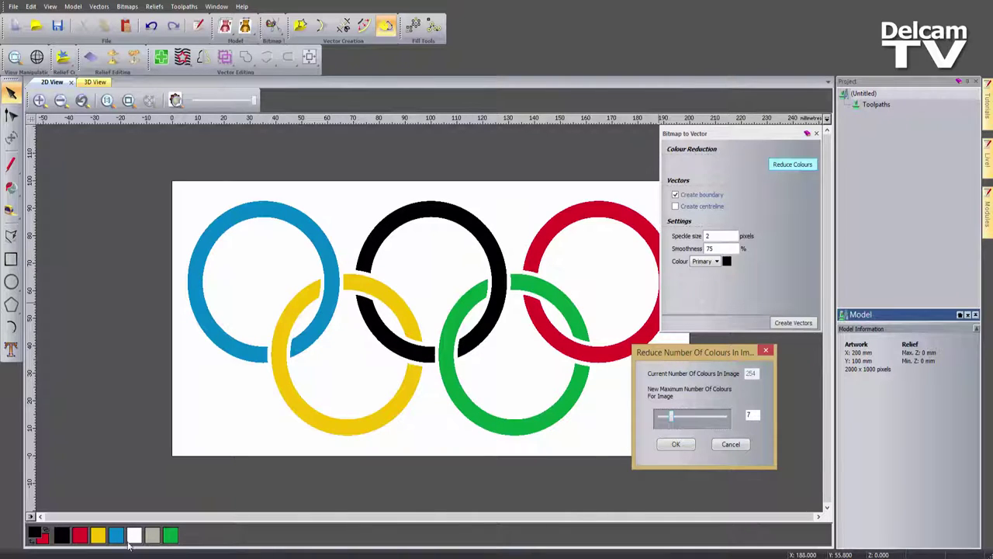
click(676, 443)
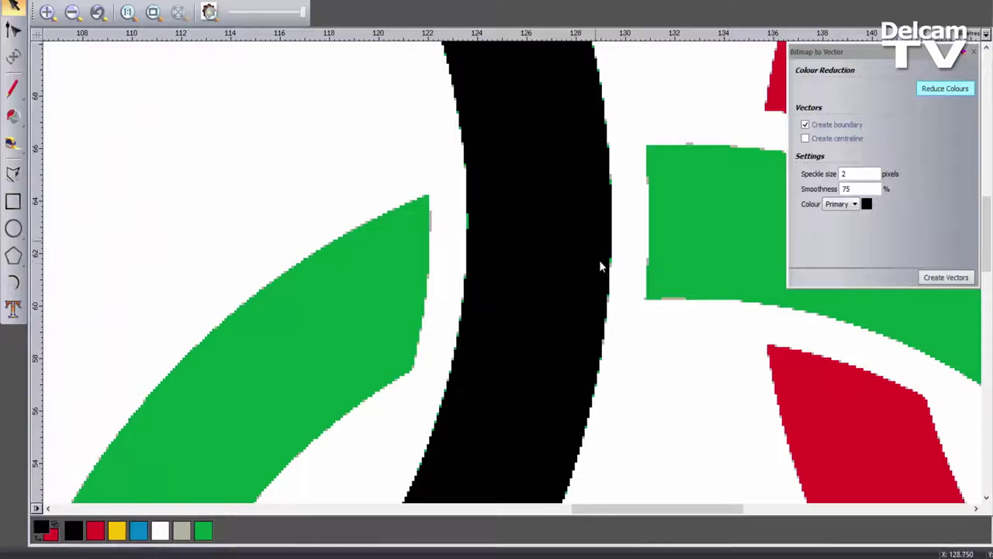
Step: Link the grey edge-pixel colour to white, using white as the primary colour
scroll(599, 260, up, 2)
scroll(599, 263, up, 2)
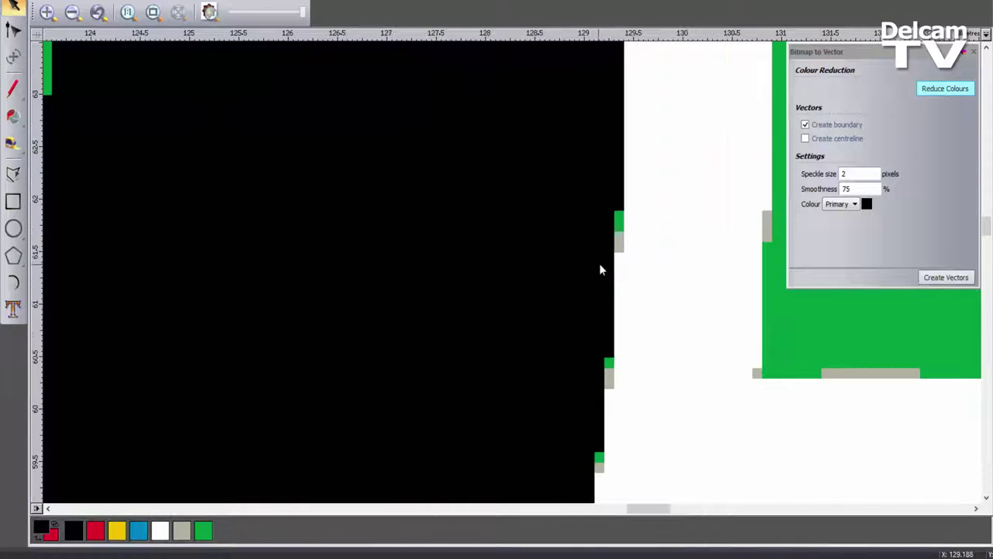
middle_drag(617, 295, 454, 308)
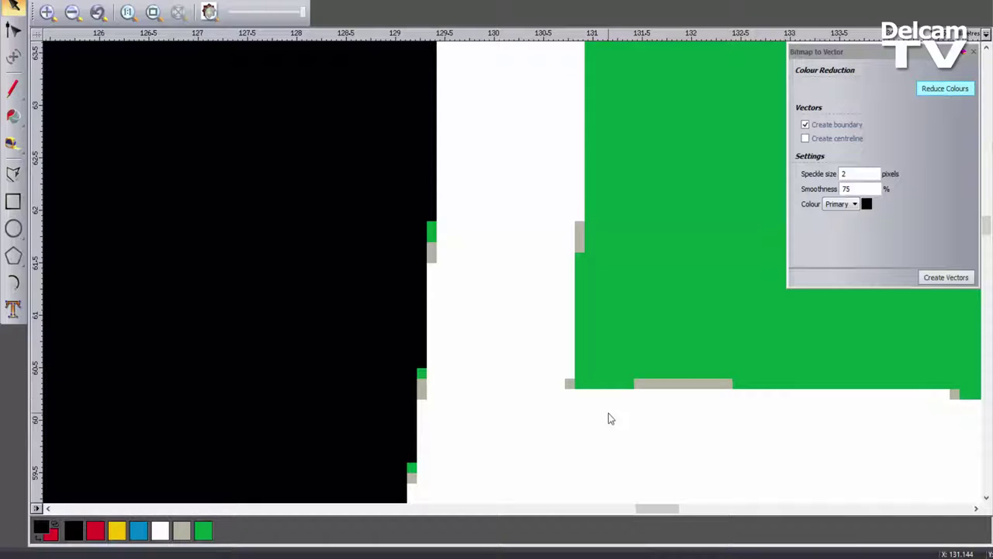
click(160, 531)
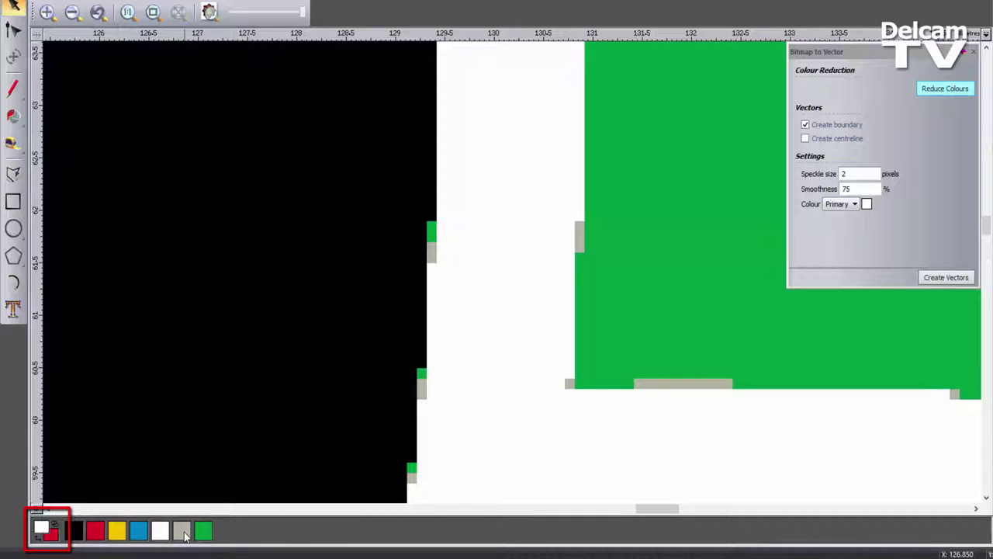
right_click(184, 534)
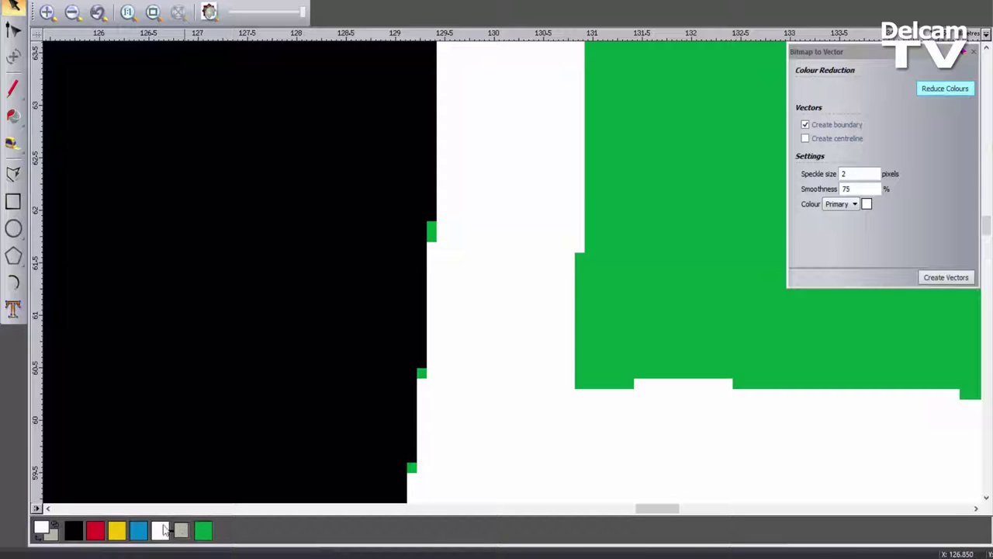
Step: Make green the primary colour and create boundary vectors from it with a 2-pixel speckle size and 75% smoothness
scroll(479, 261, down, 3)
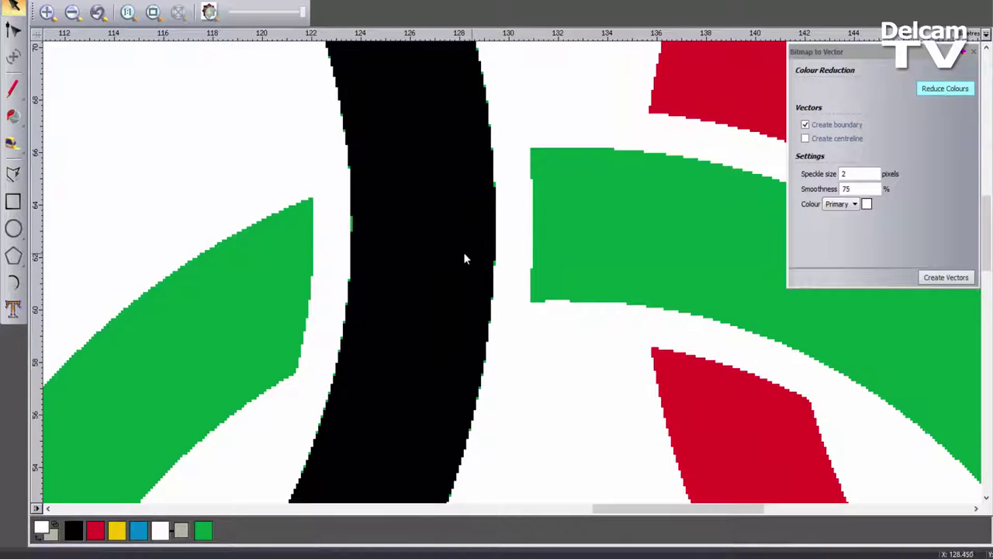
scroll(451, 249, up, 2)
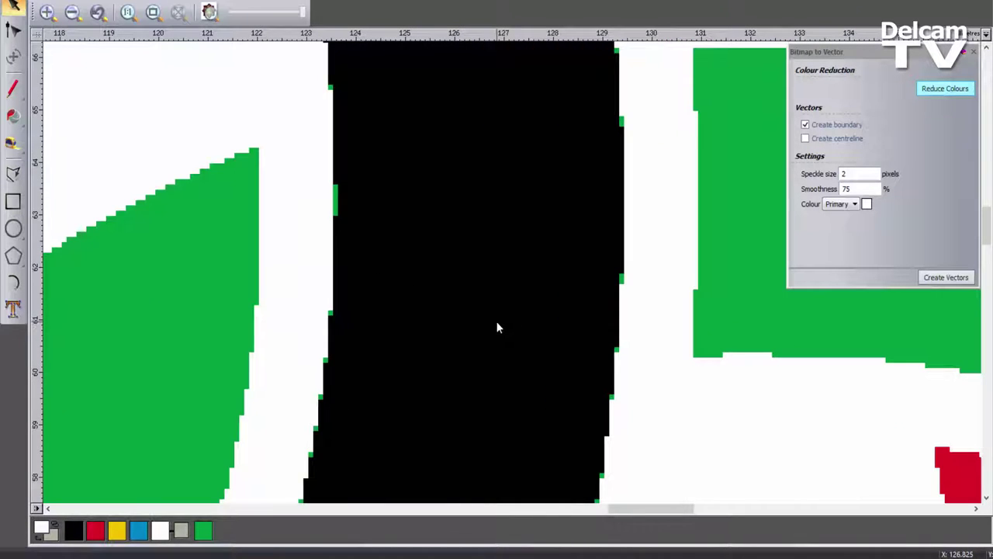
middle_drag(442, 330, 678, 266)
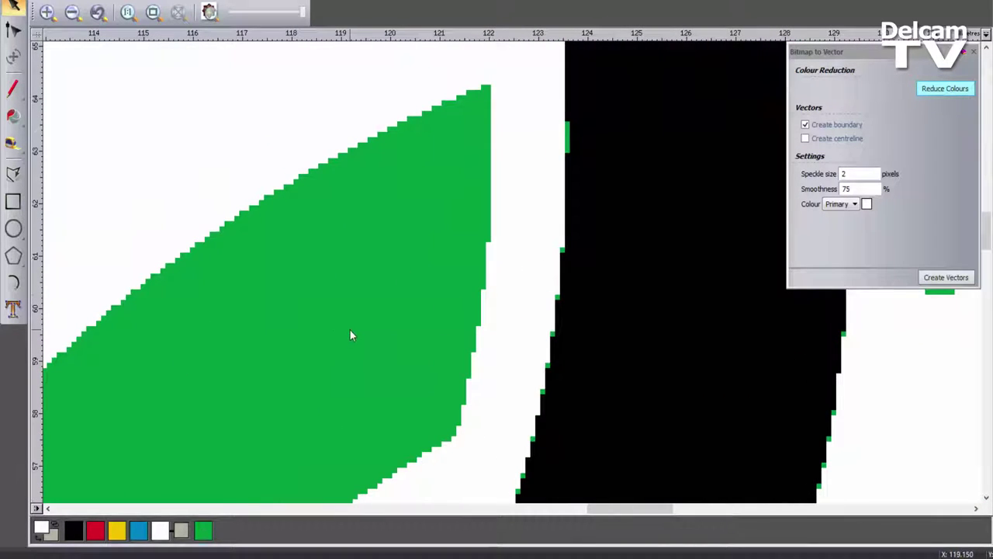
click(203, 530)
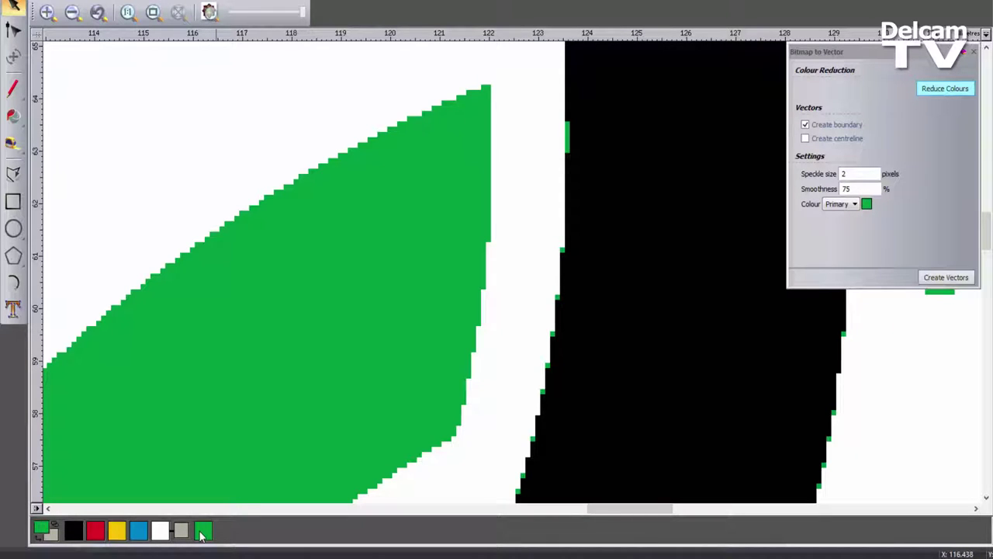
click(931, 279)
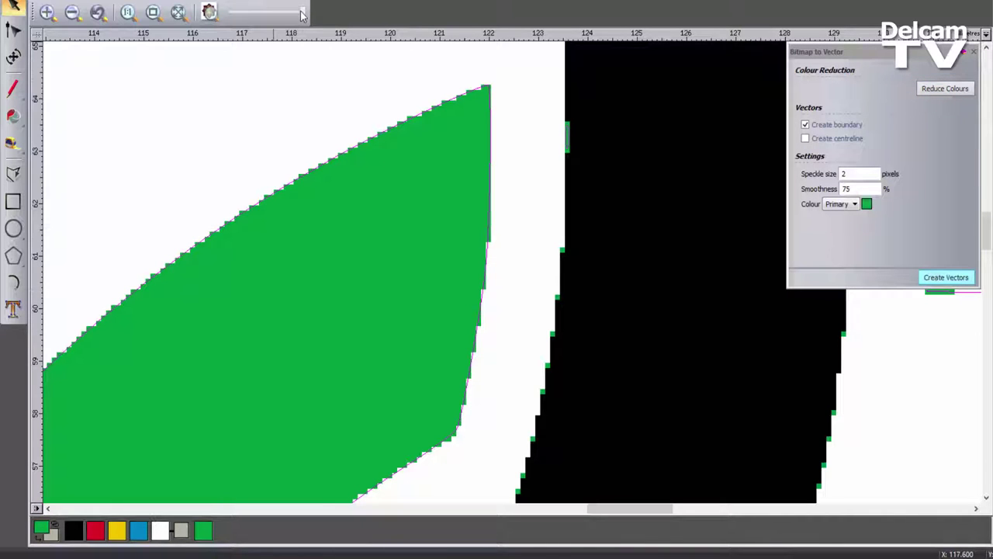
Step: Fade the bitmap to examine the green ring's vector outline and the small stray vector on the black ring's edge
drag(302, 11, 236, 13)
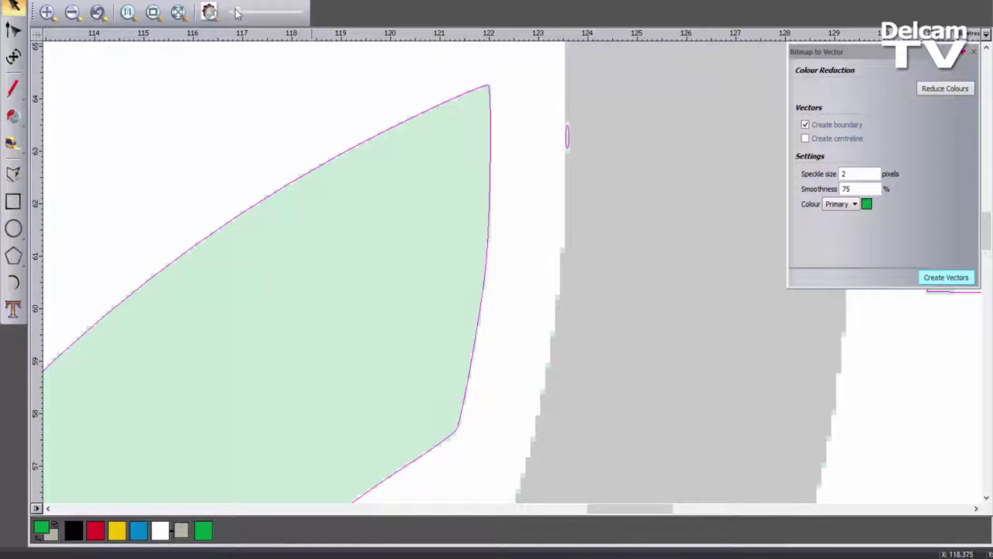
drag(235, 11, 384, 13)
scroll(571, 309, up, 3)
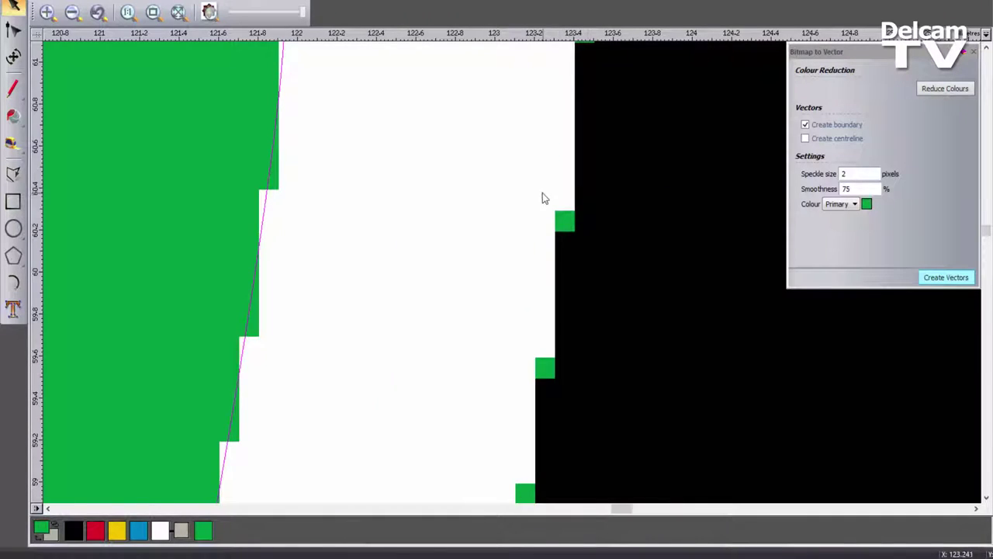
scroll(543, 198, down, 4)
scroll(510, 162, up, 3)
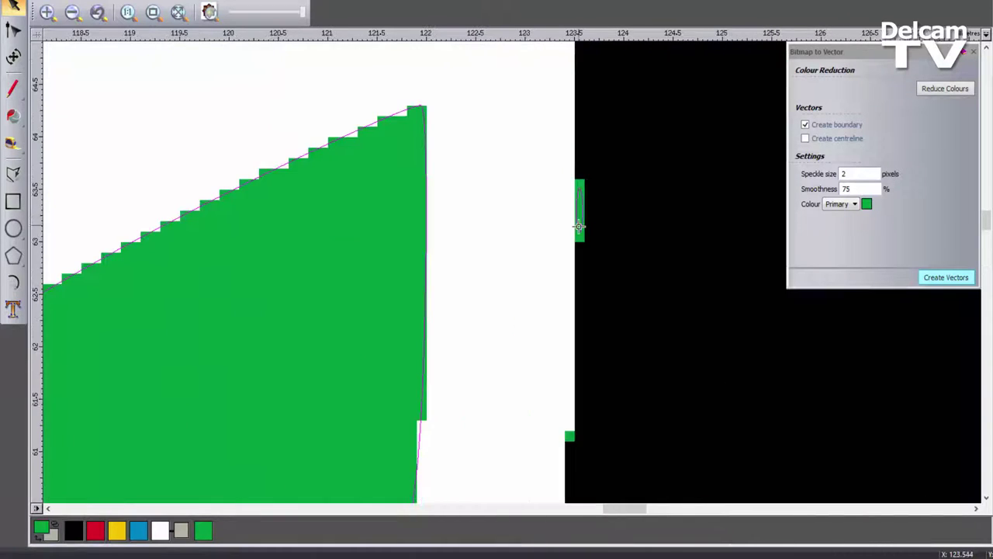
scroll(579, 225, up, 2)
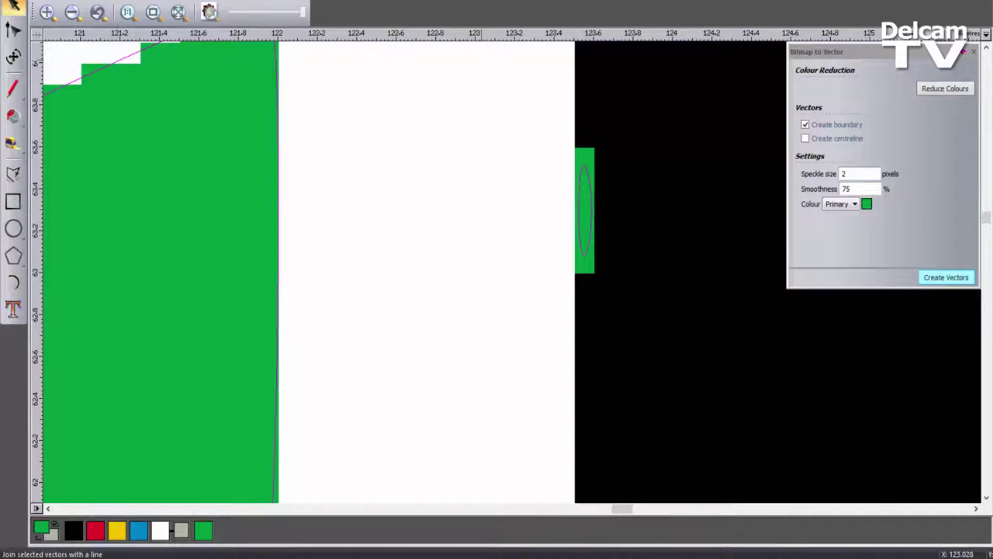
drag(301, 13, 243, 15)
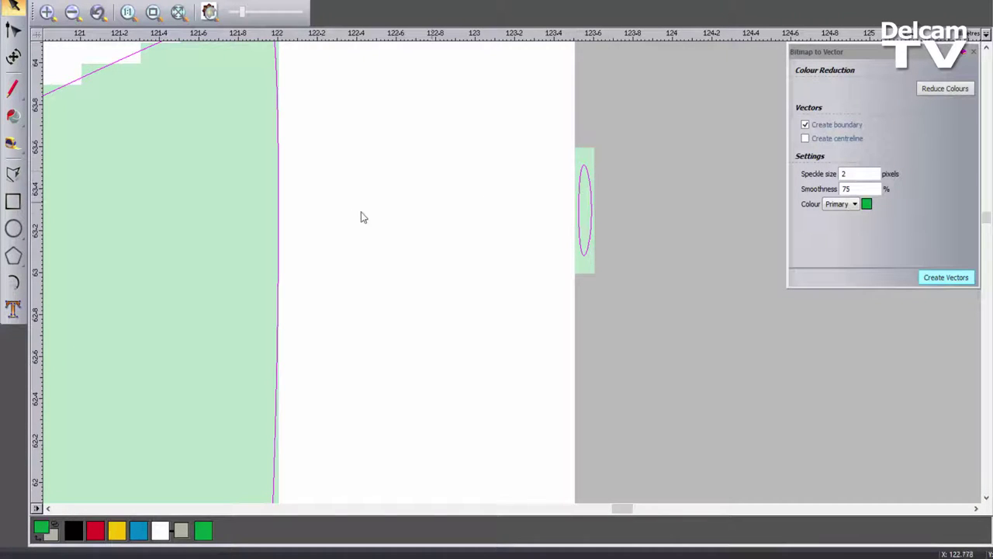
scroll(360, 217, down, 2)
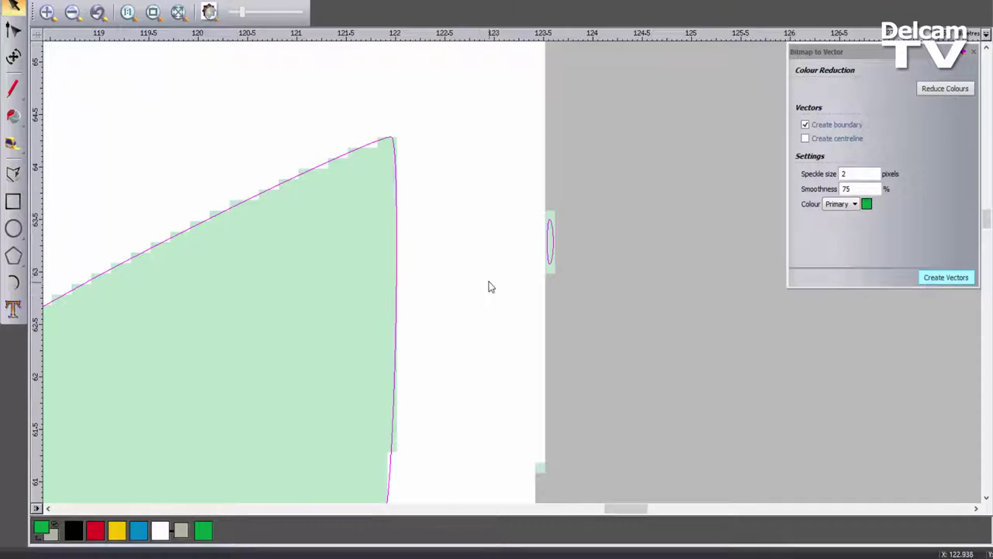
Step: Delete the green vectors and restore the bitmap to full visibility
key(Delete)
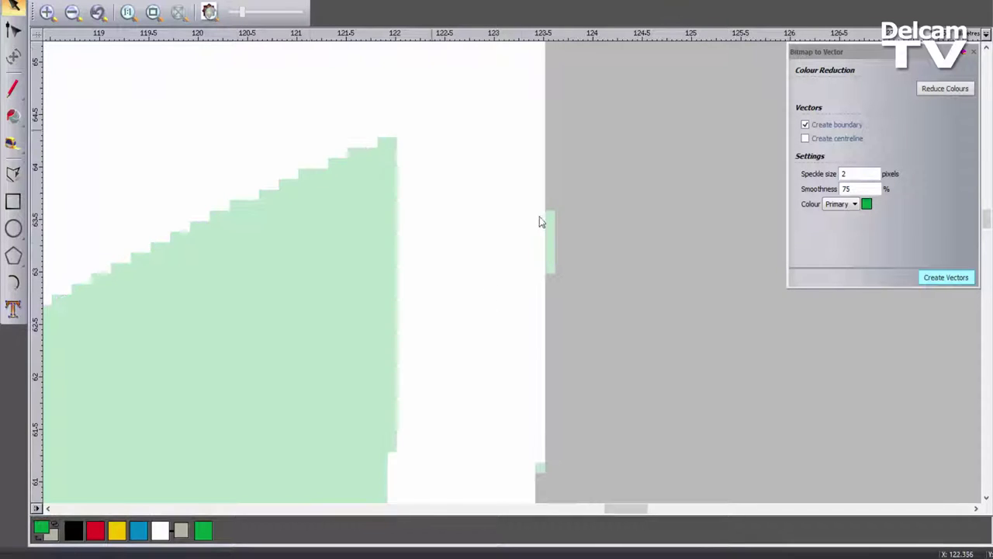
click(845, 174)
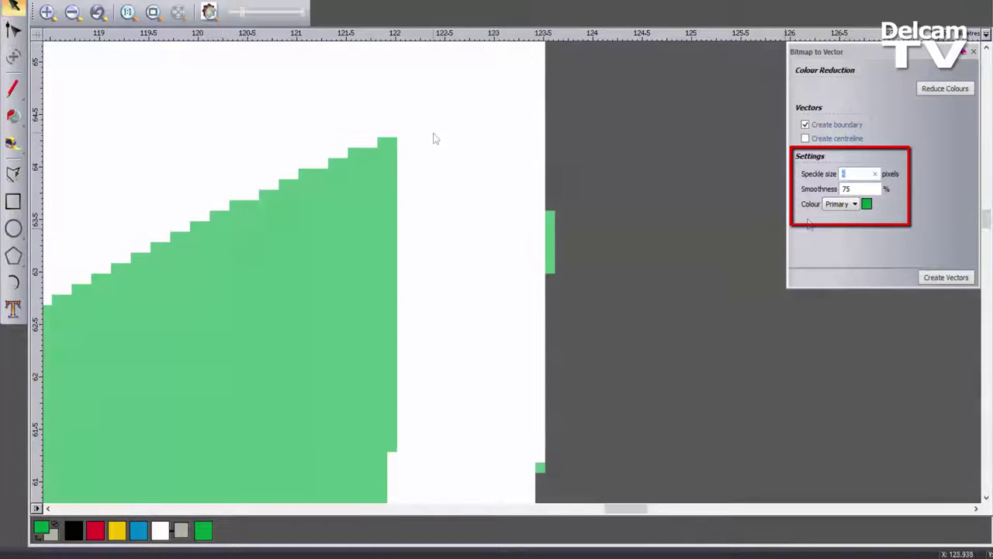
click(435, 139)
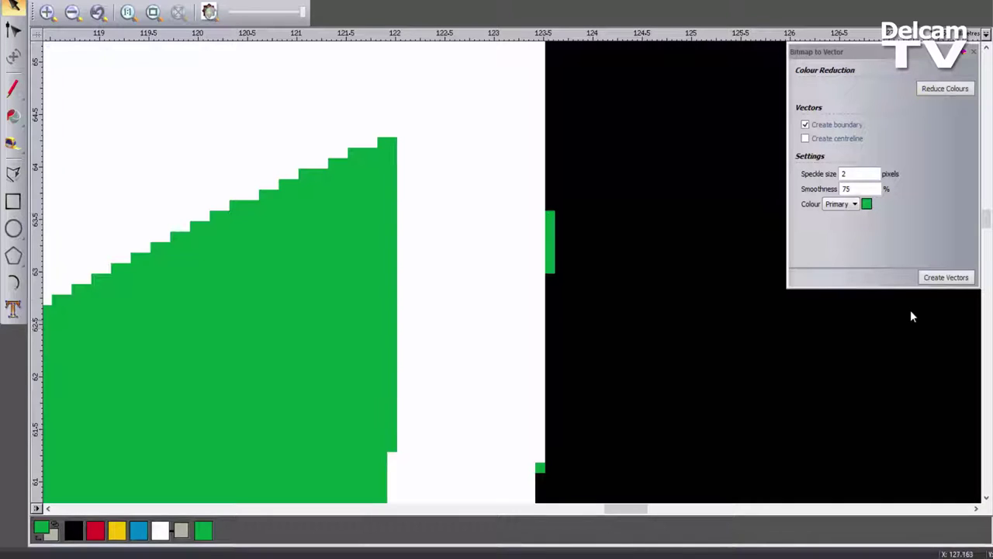
Step: Create the green vectors at the 2-pixel speckle size, delete them, and recreate them with a speckle size of 10 pixels
click(945, 277)
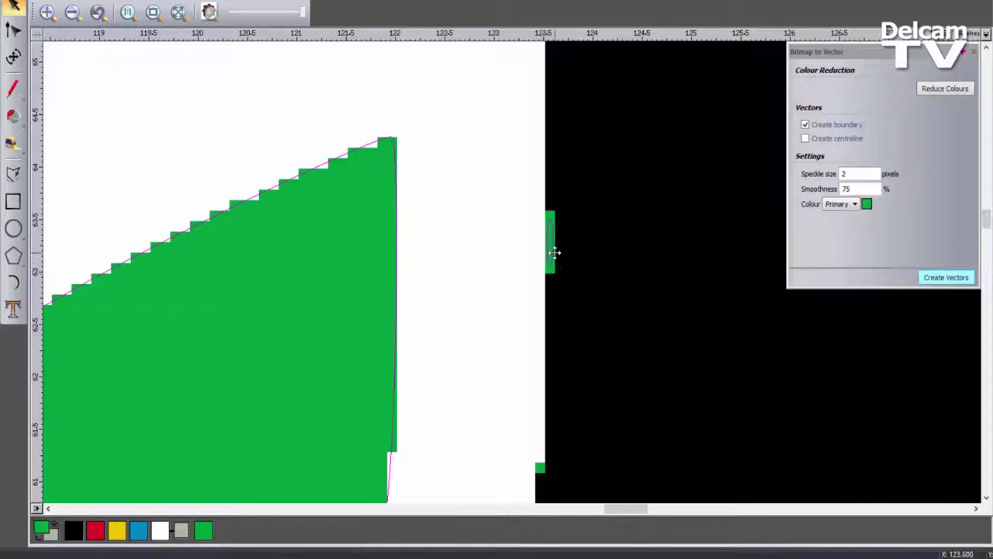
key(Delete)
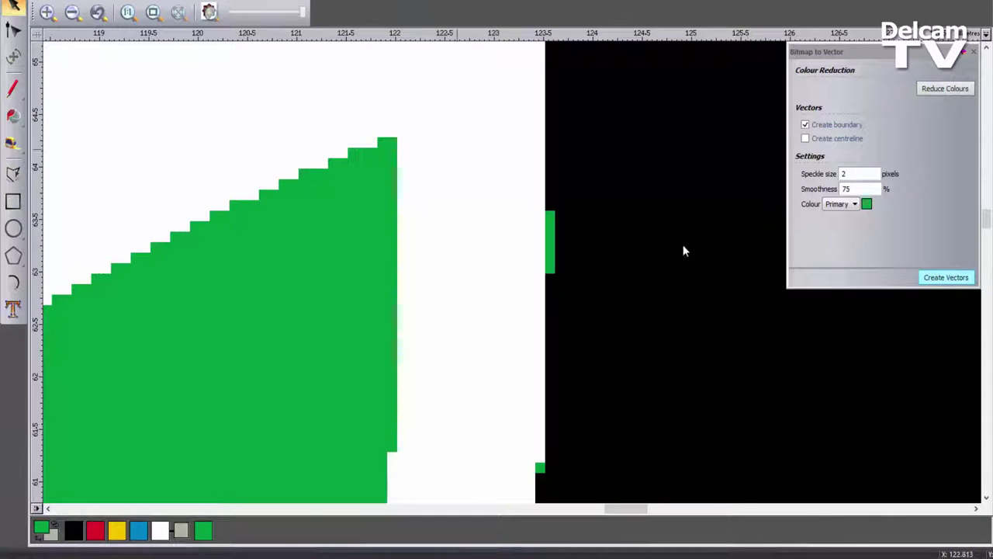
click(848, 175)
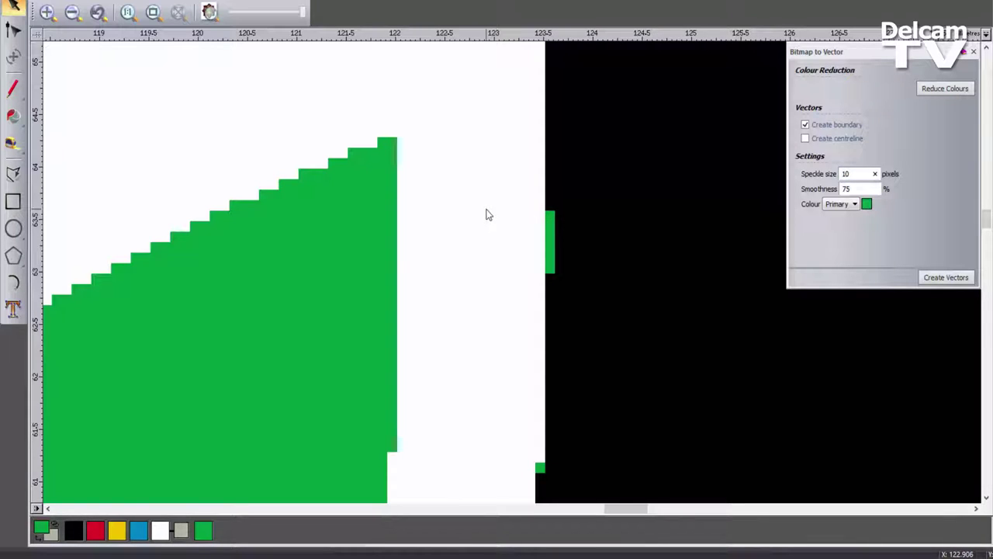
click(957, 279)
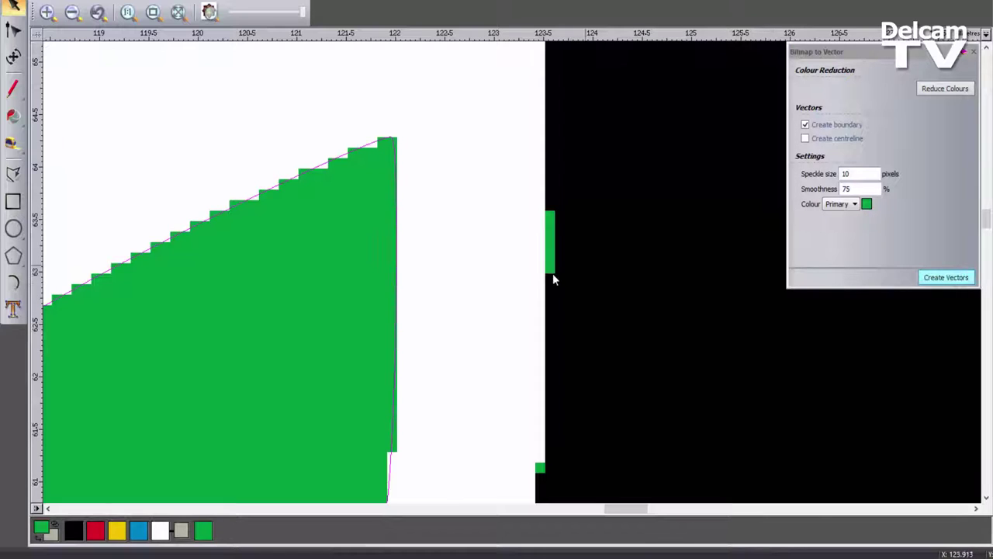
Step: Fade the bitmap to check the green ring's new vectors for stray outlines, and return it to full visibility
drag(303, 14, 252, 13)
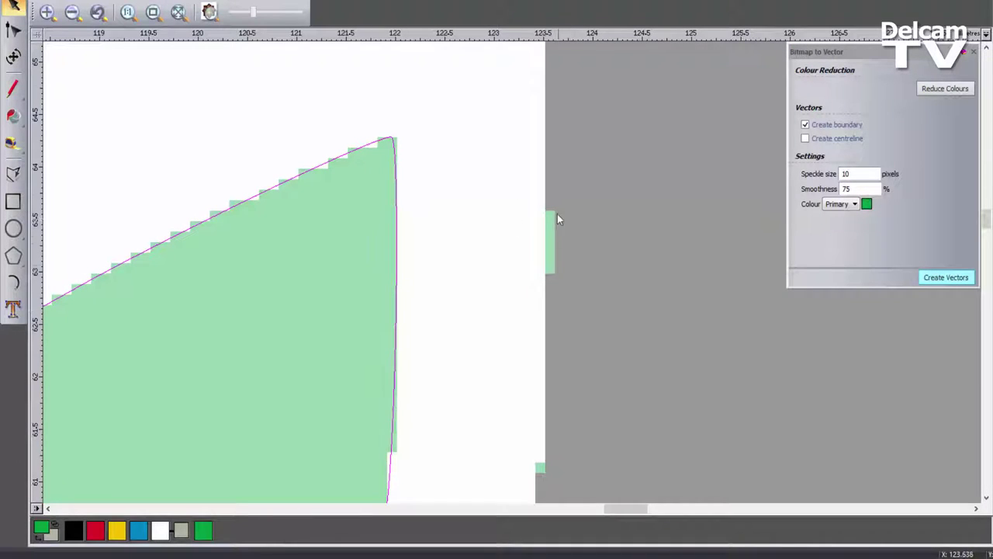
scroll(507, 318, down, 5)
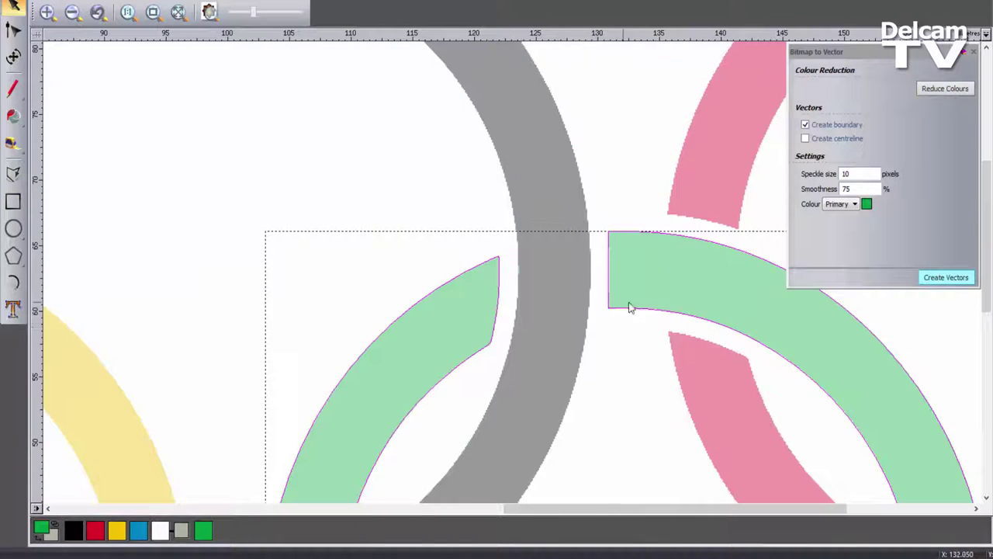
scroll(672, 309, down, 4)
scroll(538, 446, up, 2)
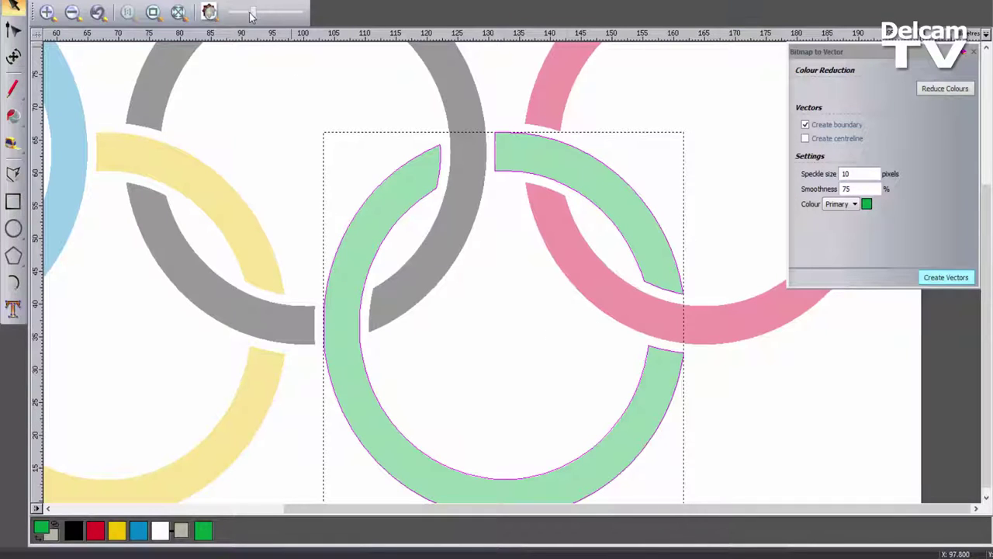
drag(256, 15, 400, 10)
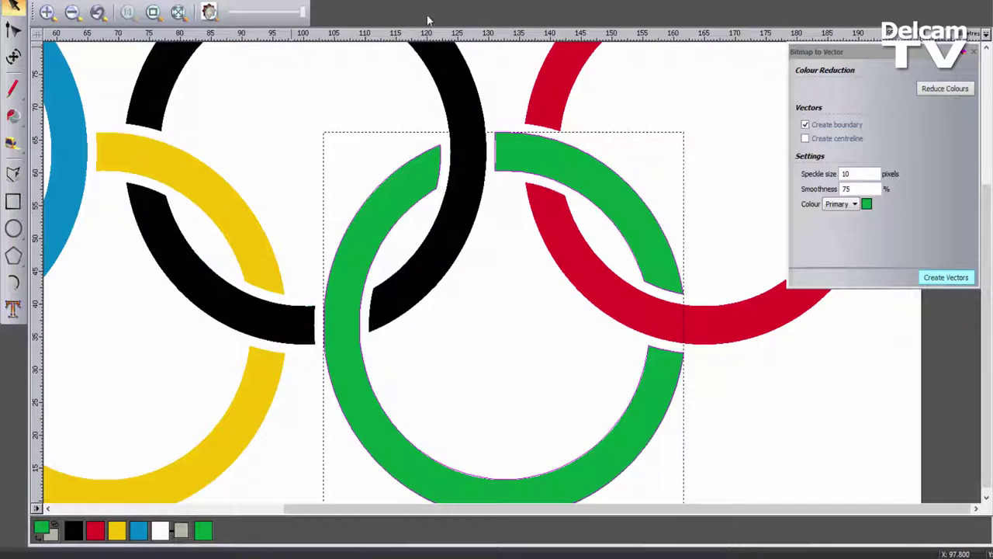
Step: Create boundary vectors for the black ring with a speckle size of 2 pixels
scroll(510, 354, down, 5)
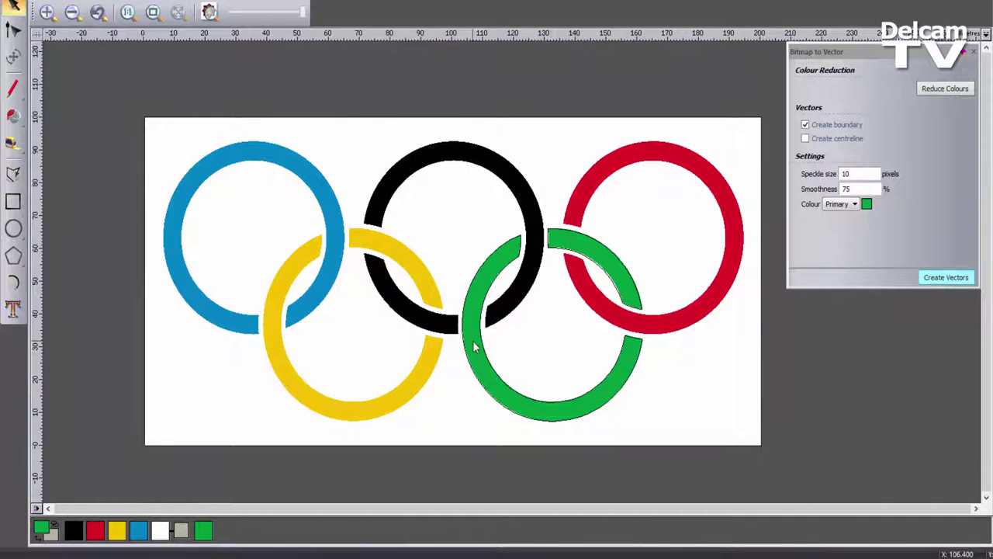
click(72, 532)
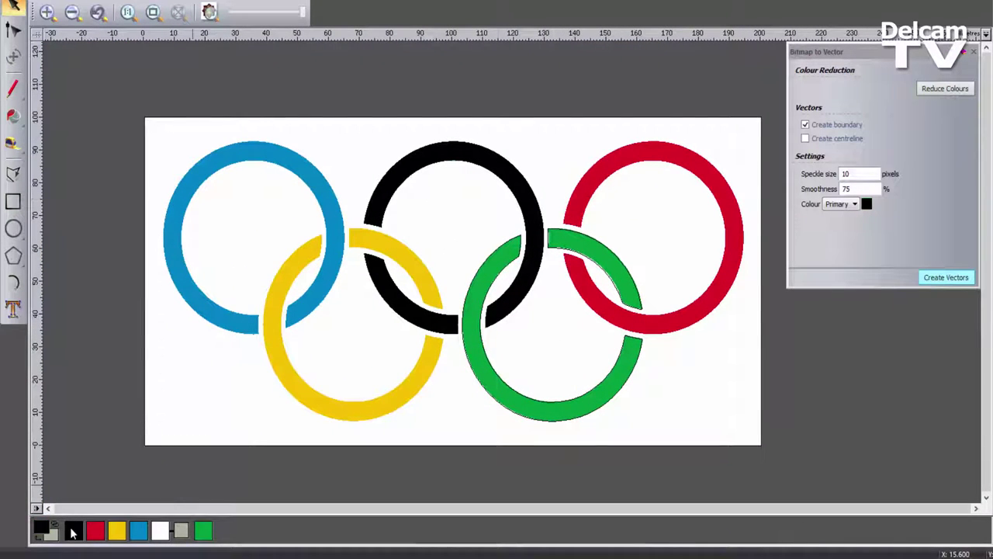
double_click(863, 174)
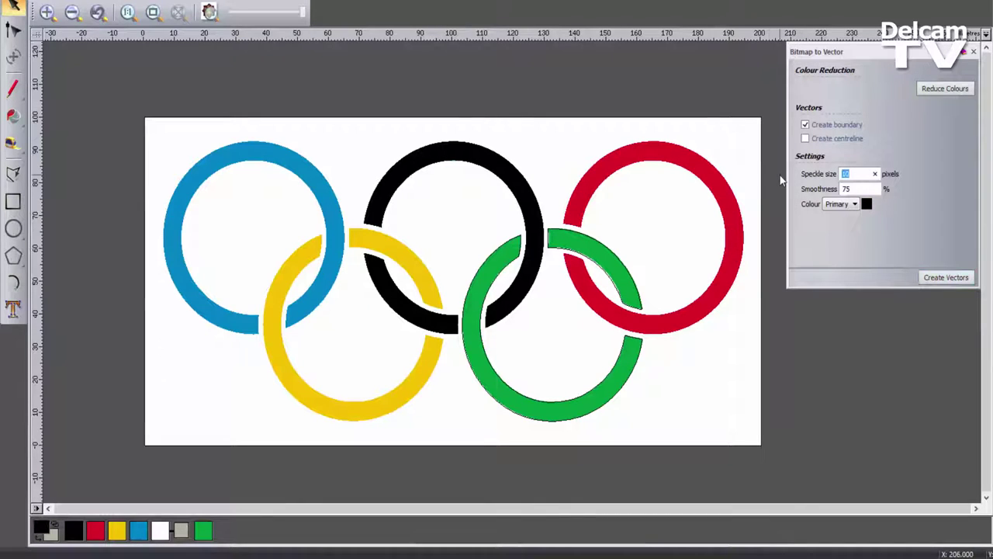
text(2)
click(946, 277)
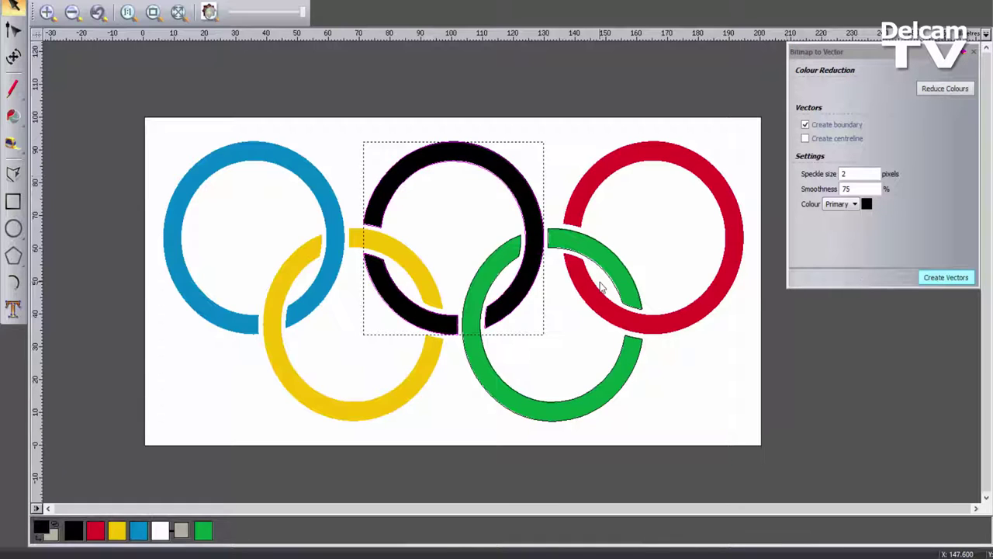
Step: Create boundary vectors for the red and yellow rings, fading the bitmap briefly to check the outlines
click(96, 531)
click(940, 277)
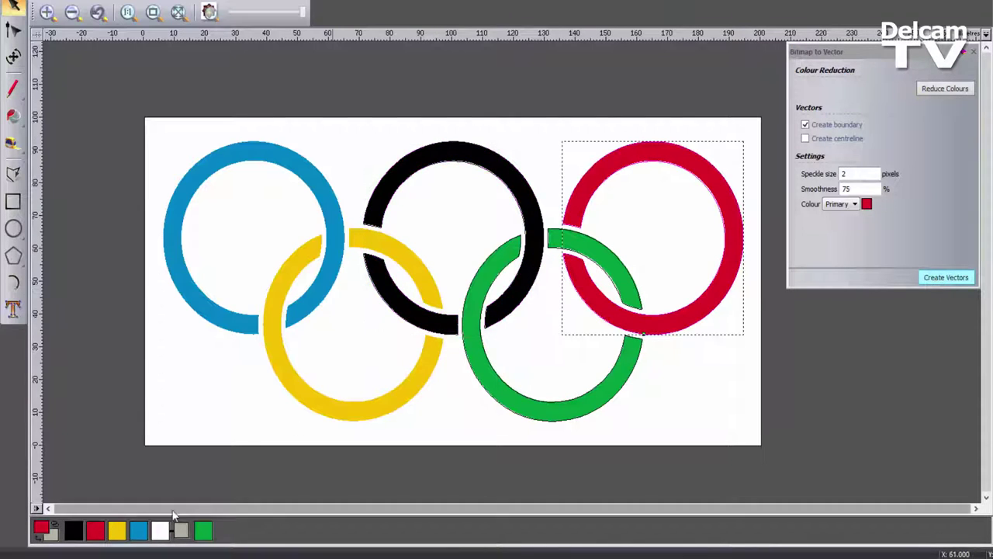
click(120, 530)
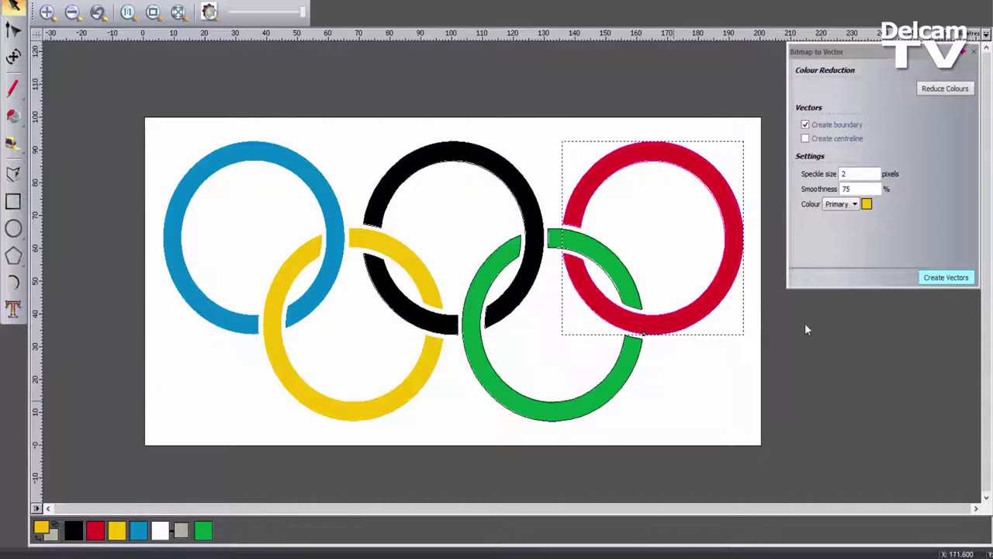
click(965, 285)
click(210, 12)
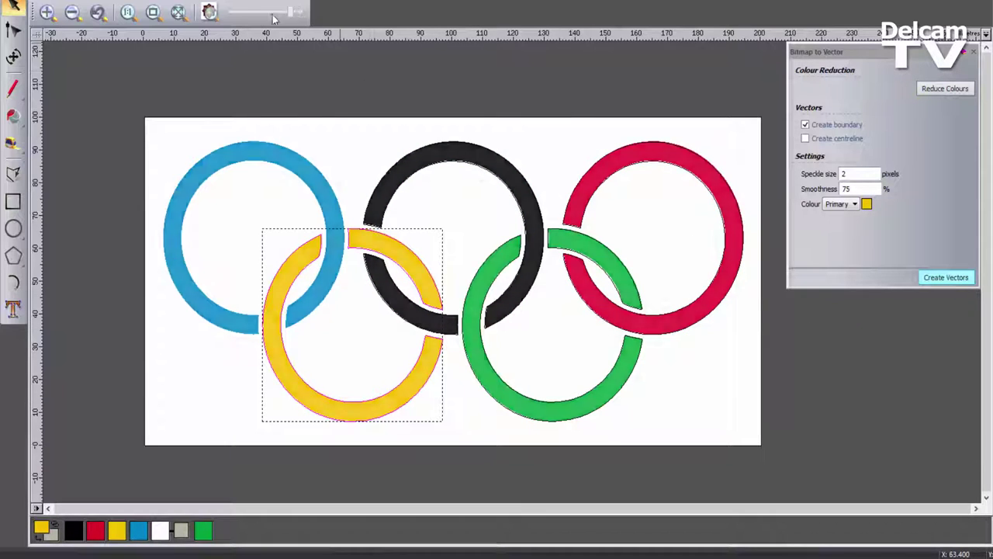
click(209, 13)
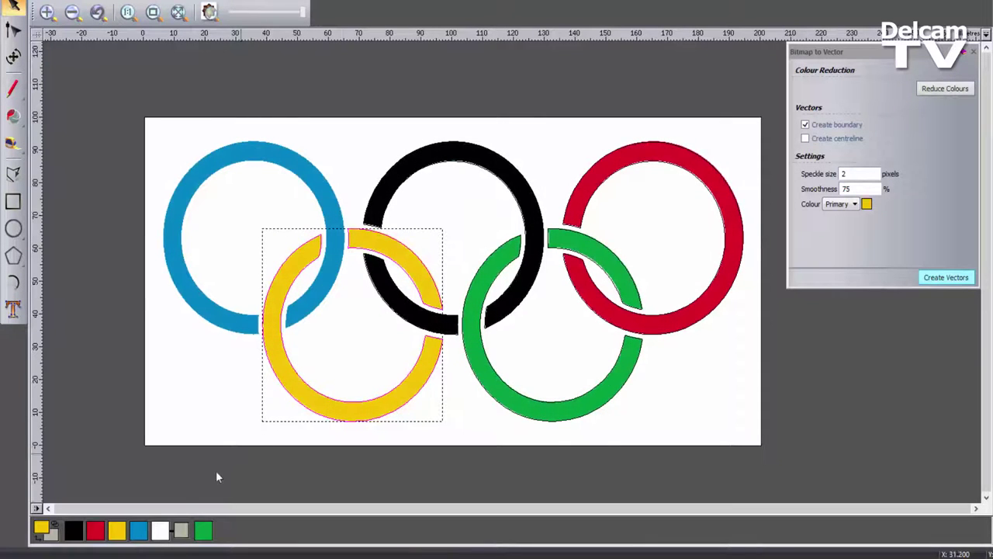
Step: Create boundary vectors for the blue ring and finish the bitmap-to-vector conversion
click(138, 530)
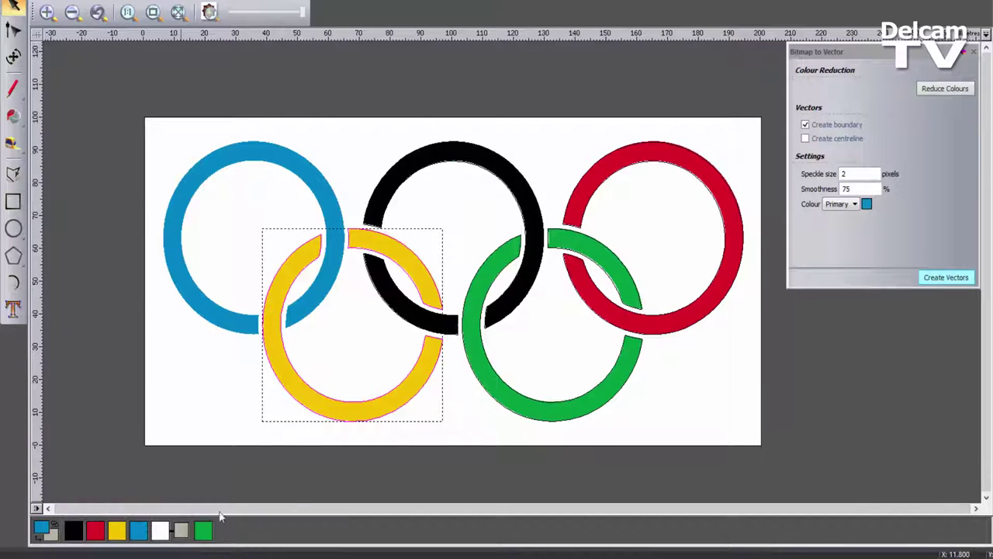
click(956, 278)
click(974, 51)
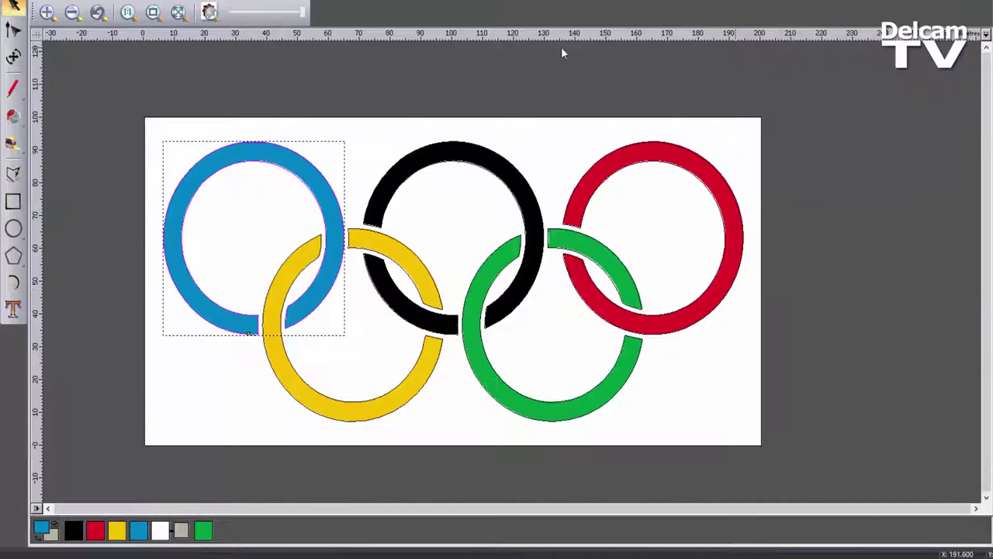
Step: Examine the ring vectors in the 3D view from several angles and show the bitmap colours on the surface
click(357, 60)
key(F3)
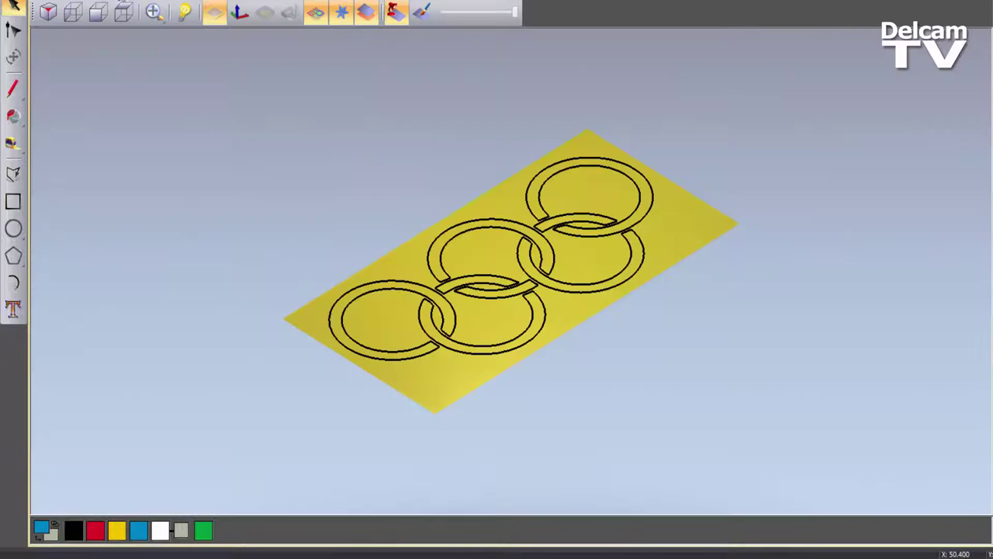
drag(756, 284, 647, 418)
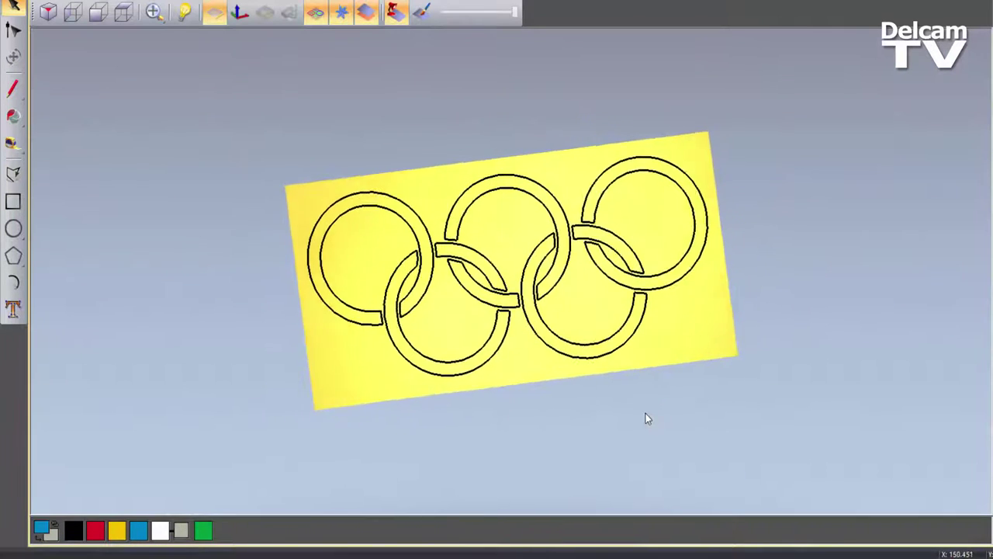
scroll(539, 287, up, 2)
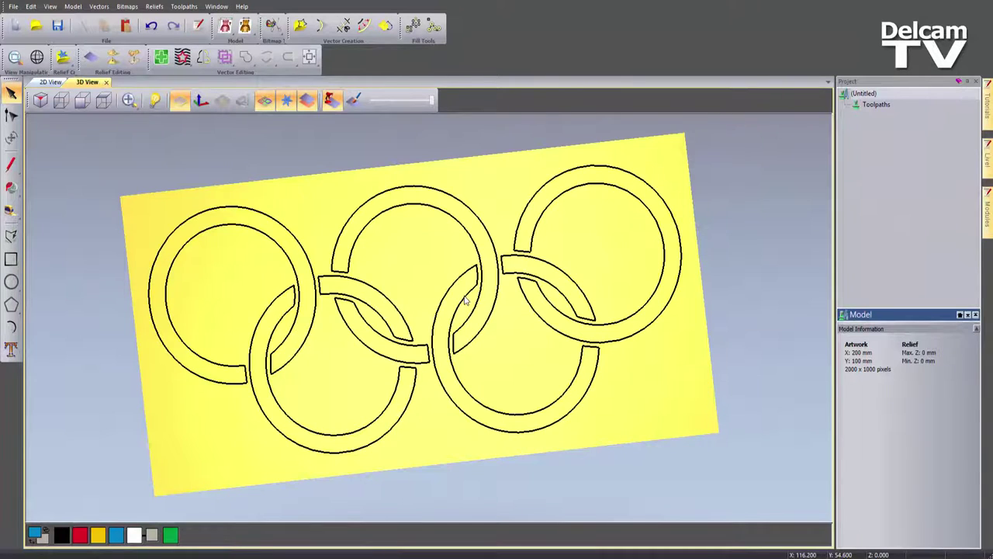
drag(478, 336, 508, 256)
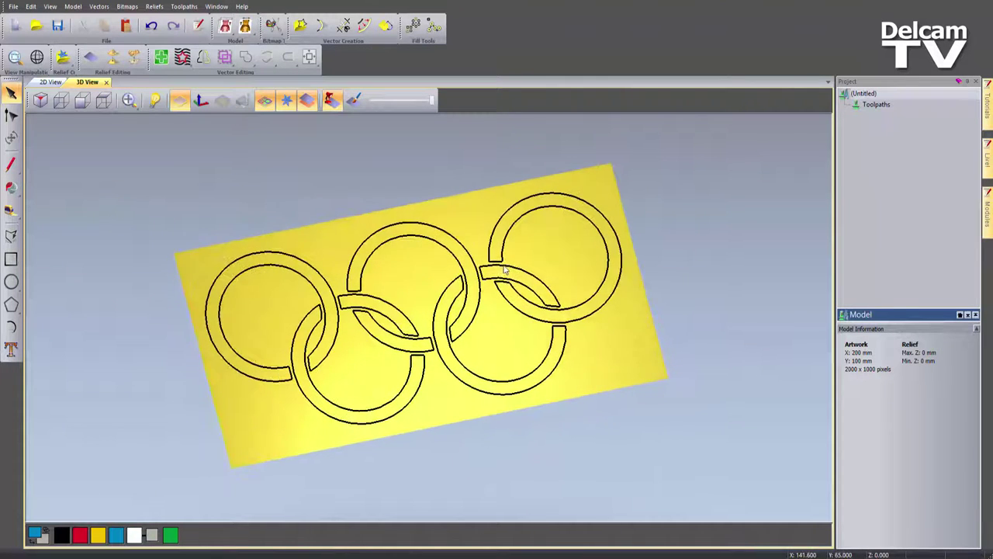
click(355, 101)
drag(521, 359, 492, 350)
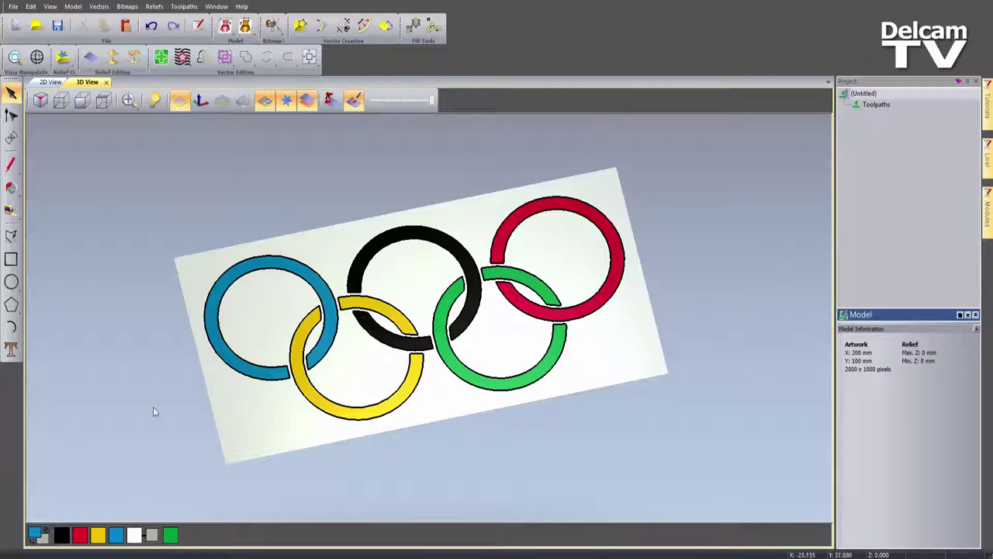
Step: Preview the cat photo 03.jpg, then load it as a new model without saving the rings model
click(169, 508)
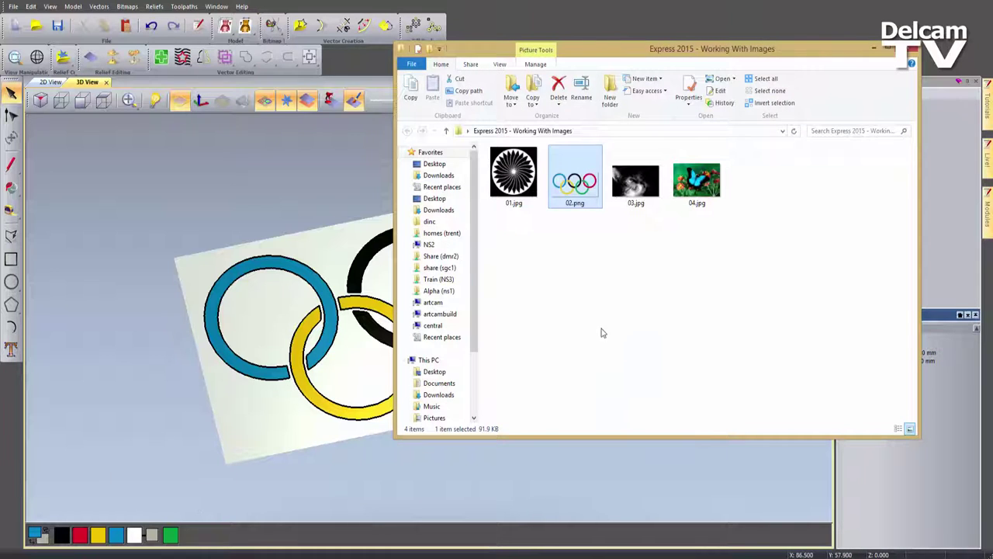
double_click(628, 182)
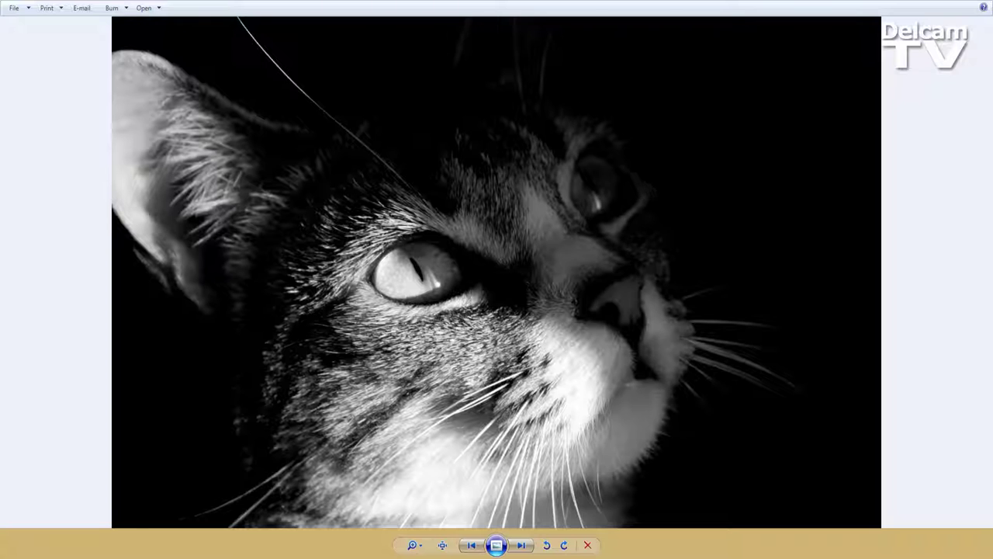
click(981, 3)
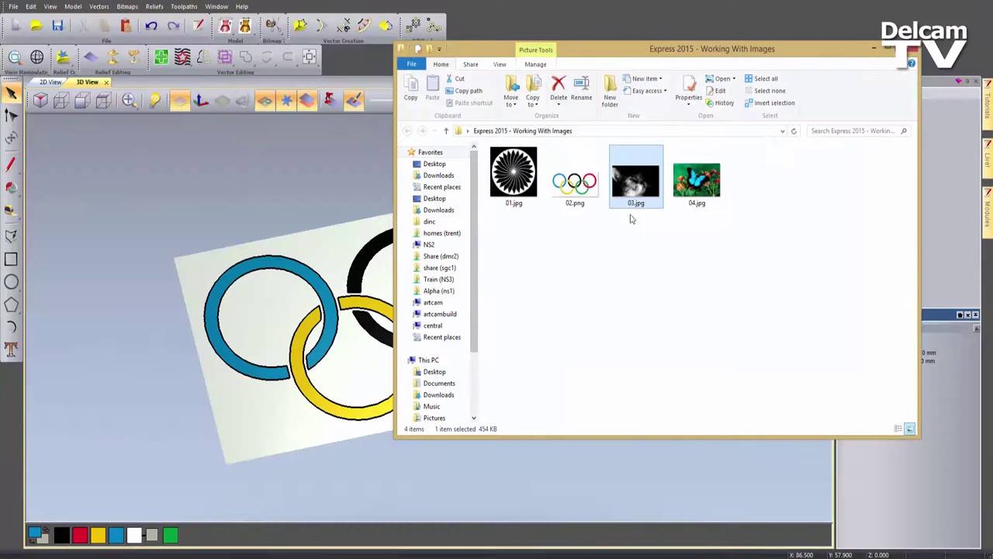
click(260, 322)
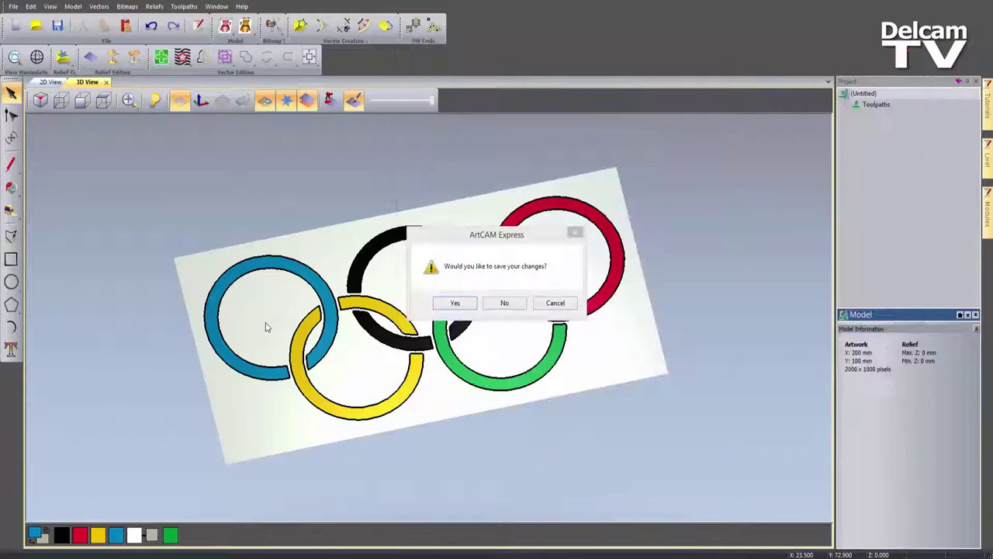
click(507, 303)
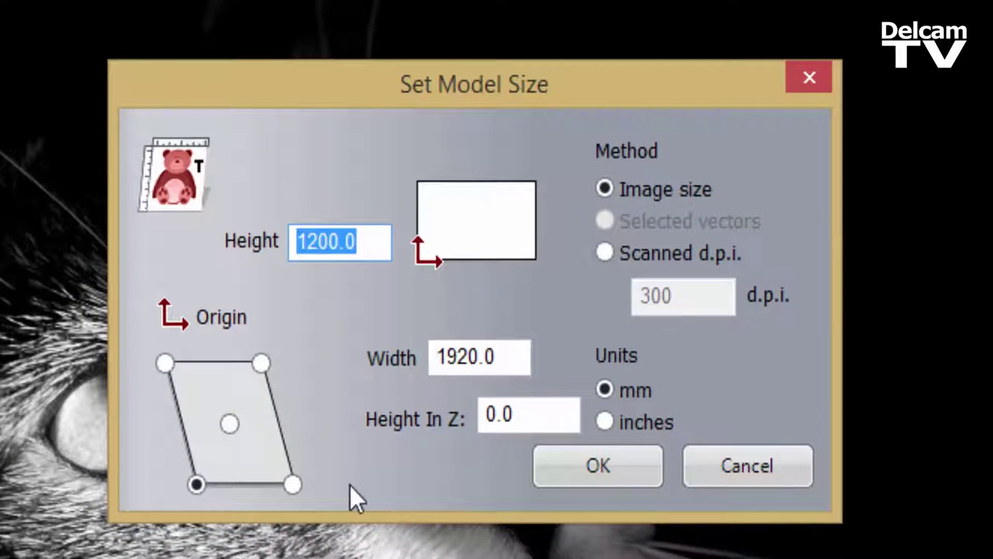
Step: Create the model from the image with a Z height of 3 mm and the origin at its centre
double_click(512, 419)
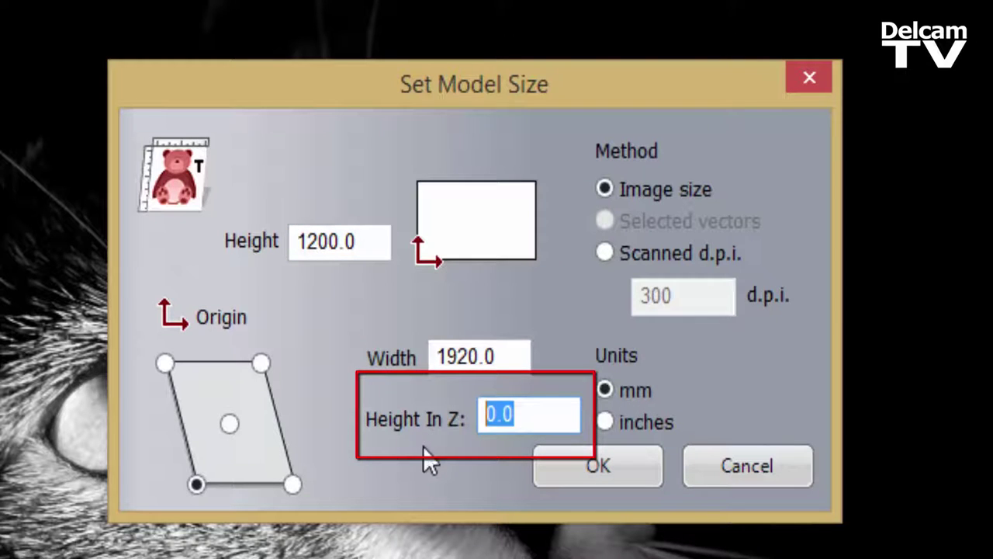
text(3)
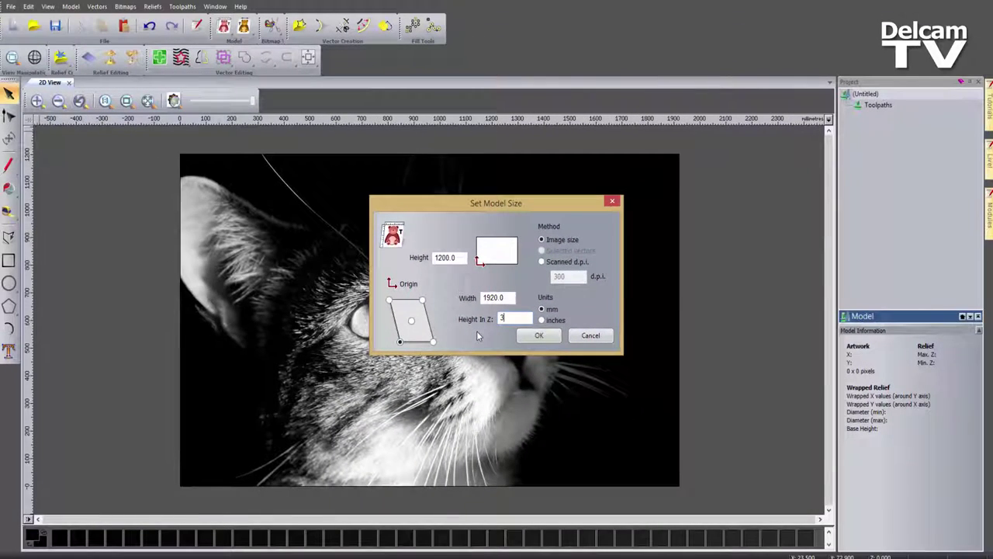
click(411, 320)
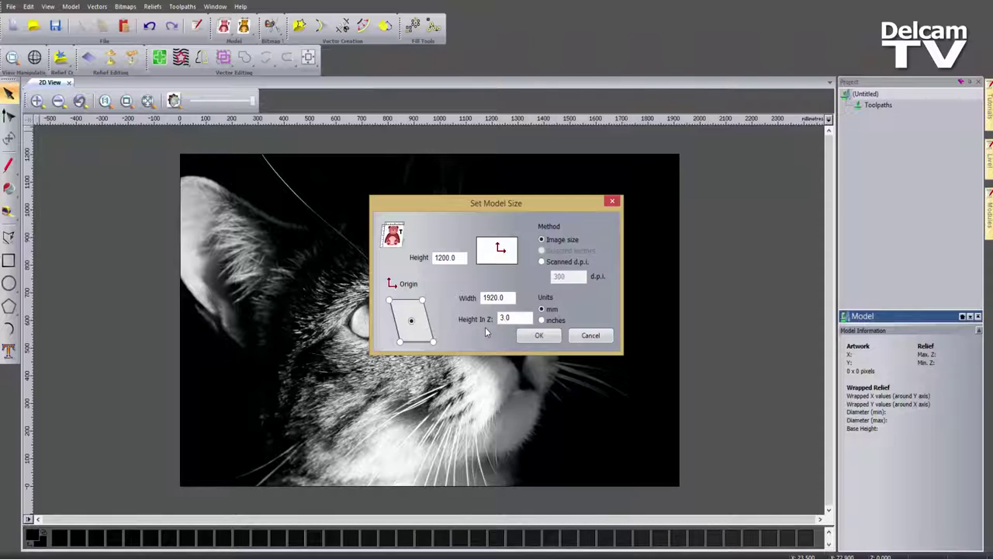
click(535, 336)
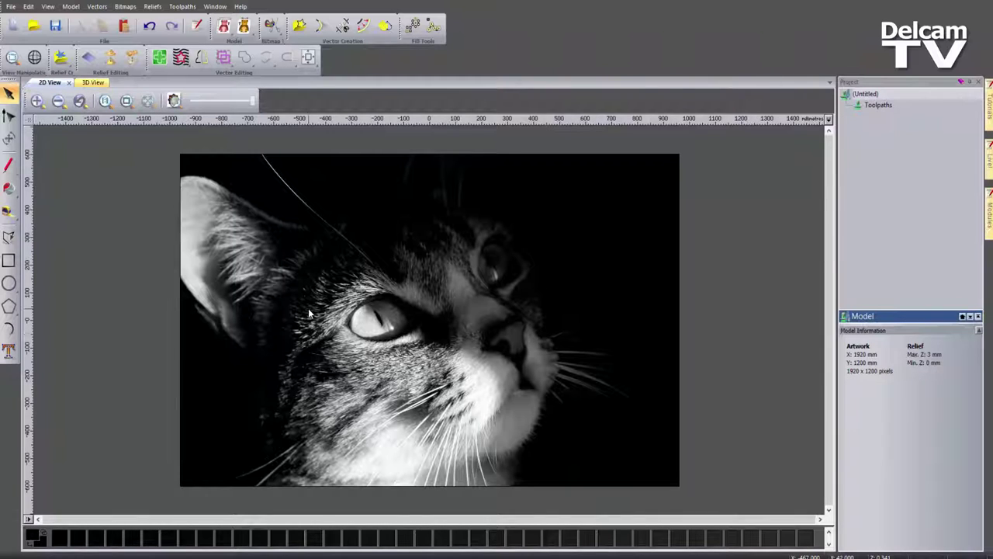
Step: Examine the cat relief in 3D and compare it with the 2D image
click(90, 82)
drag(572, 347, 434, 379)
scroll(430, 374, up, 3)
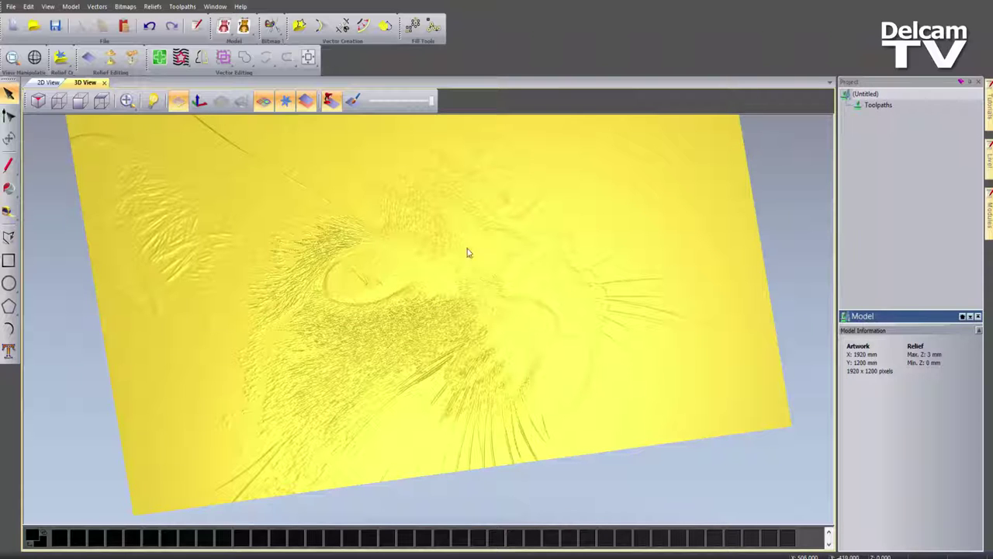
click(49, 83)
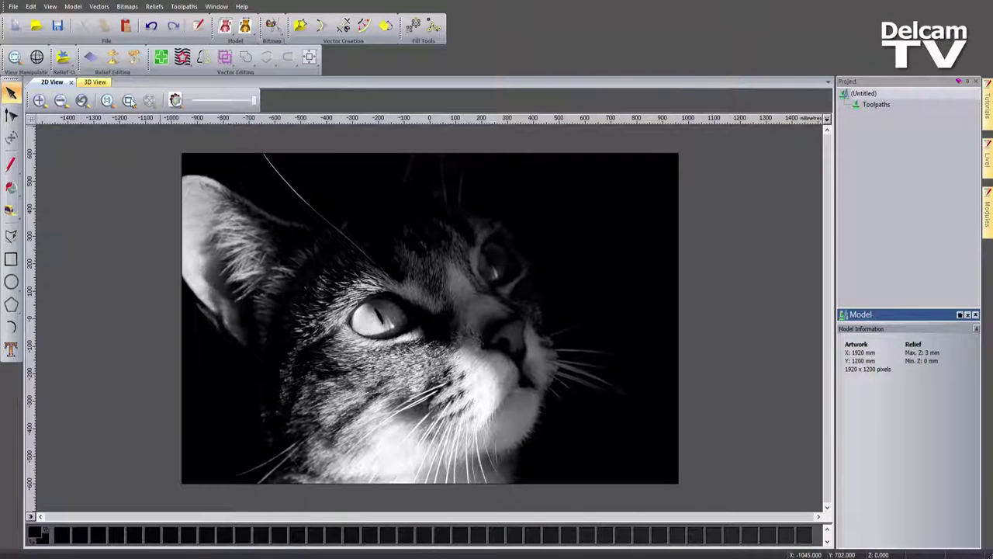
click(96, 82)
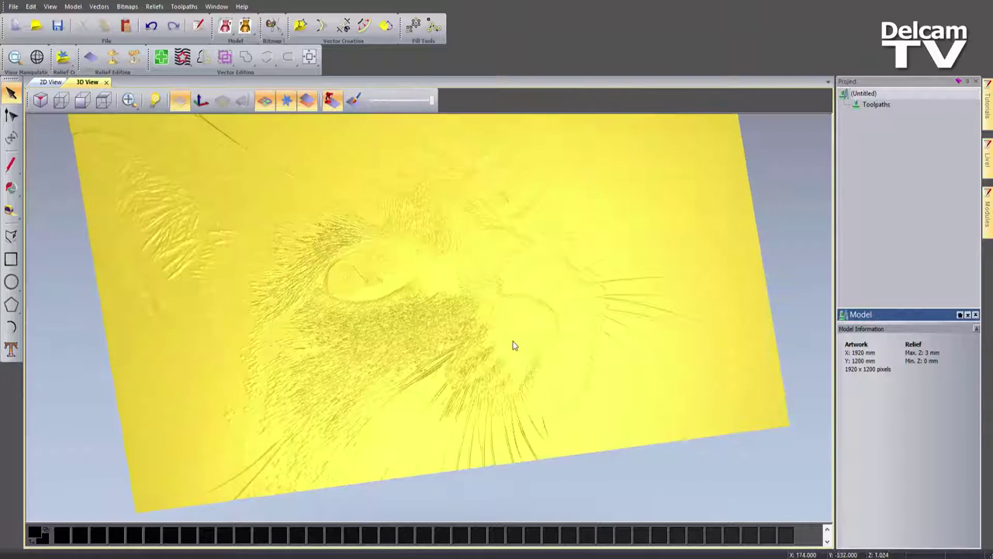
mouse_move(512, 345)
mouse_down()
mouse_move(492, 377)
mouse_move(478, 337)
mouse_move(467, 344)
mouse_up()
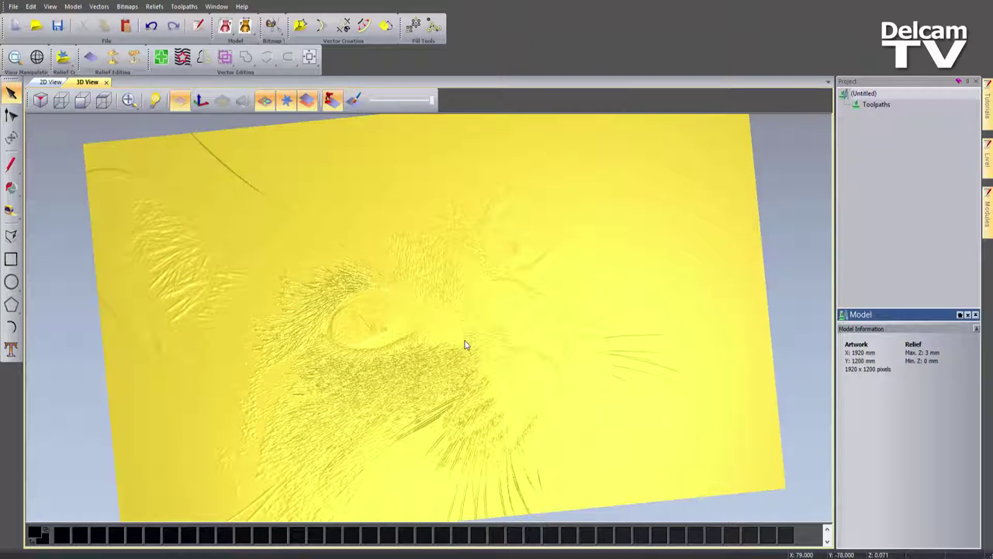
Step: Scale the cat relief to a height of 25 mm with the detail option set to None
click(134, 56)
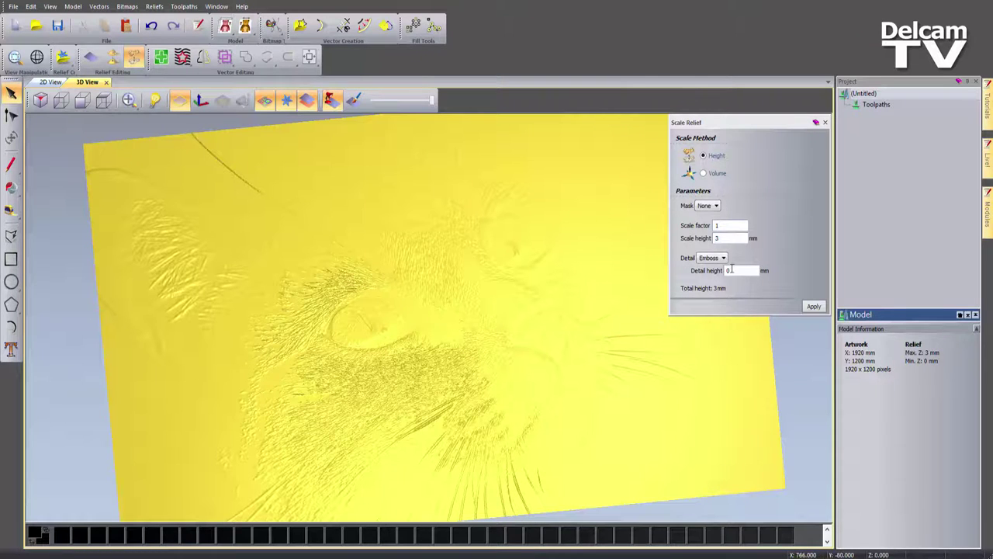
click(722, 257)
click(717, 273)
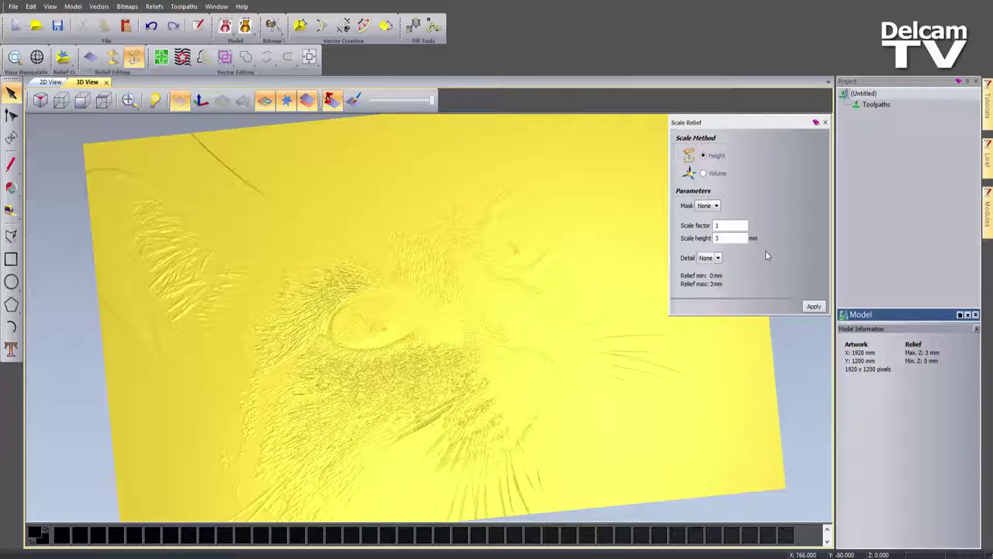
double_click(737, 239)
text(25)
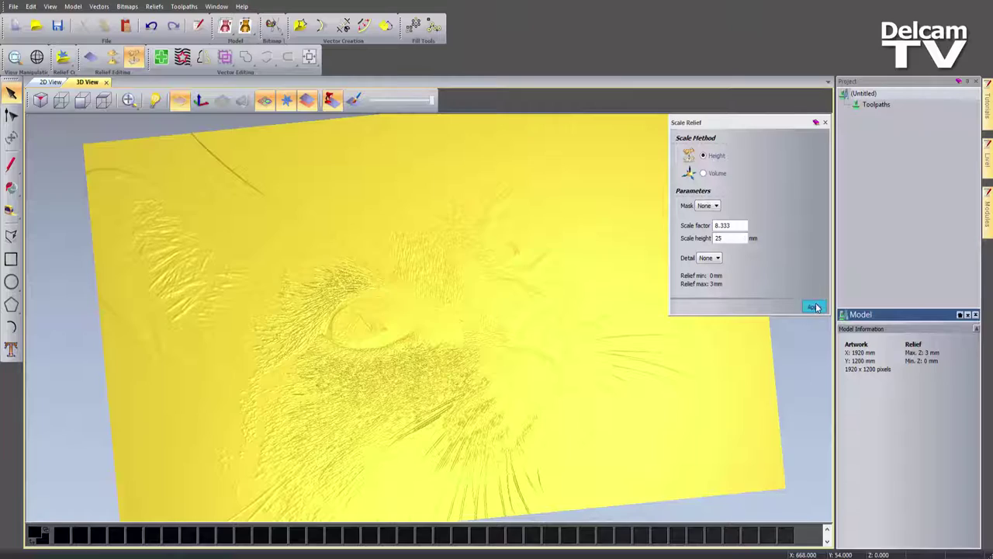
click(813, 306)
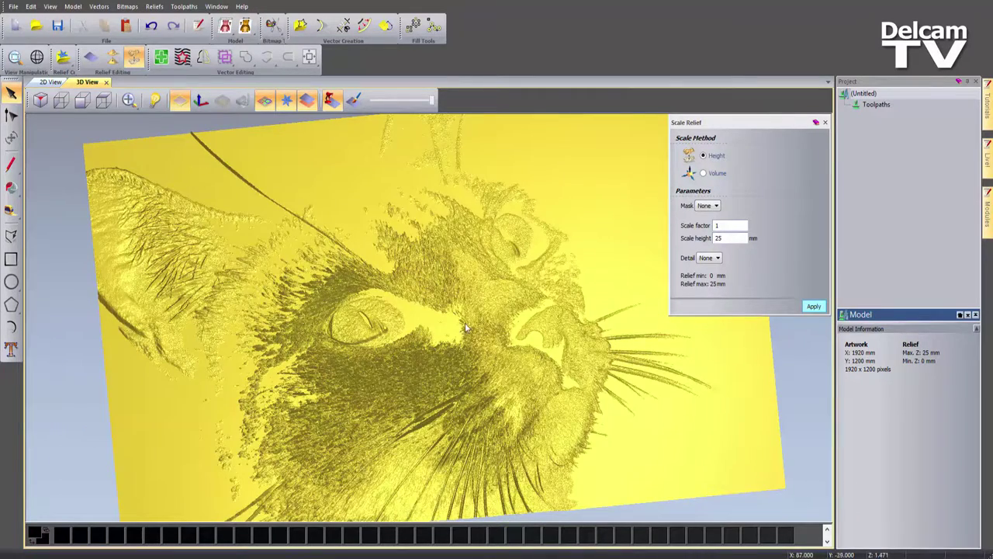
Step: Inspect the scaled cat relief from different angles and check the fur and eye detail up close
mouse_move(465, 322)
mouse_down()
mouse_move(443, 439)
mouse_move(464, 376)
mouse_up()
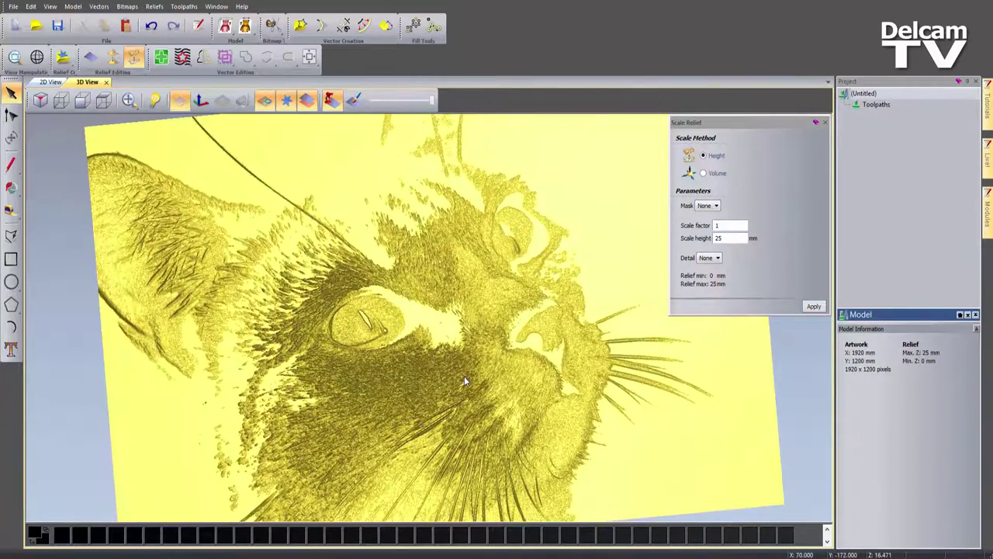
drag(476, 422, 462, 392)
scroll(435, 354, up, 4)
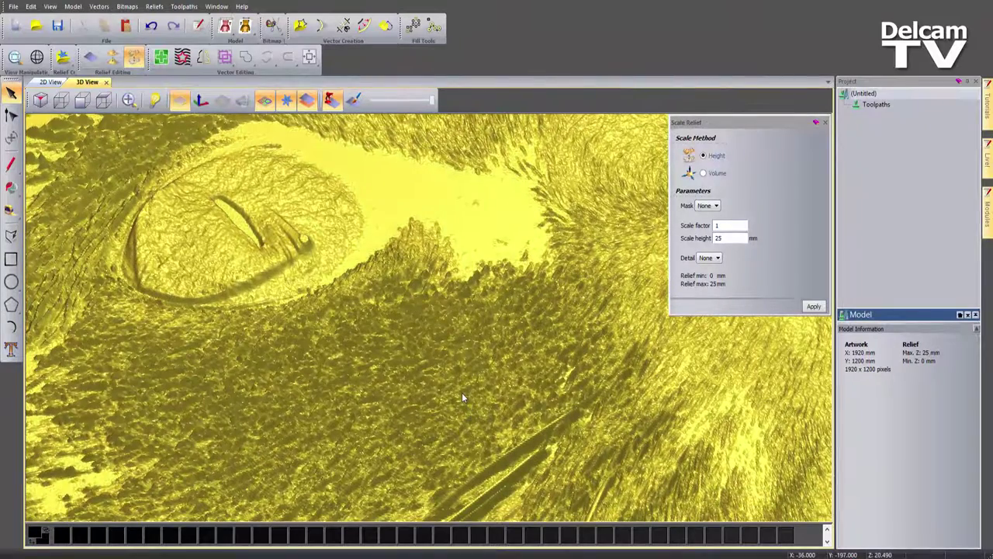
scroll(462, 392, down, 5)
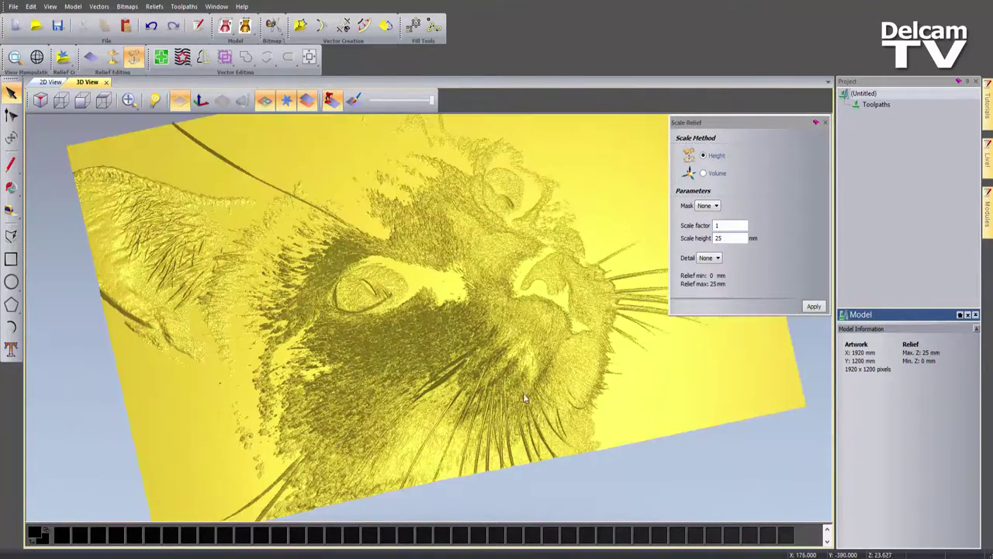
Step: Scale the cat relief to a height of 3 mm with no detail option and check it from another angle
drag(525, 398, 480, 394)
double_click(725, 238)
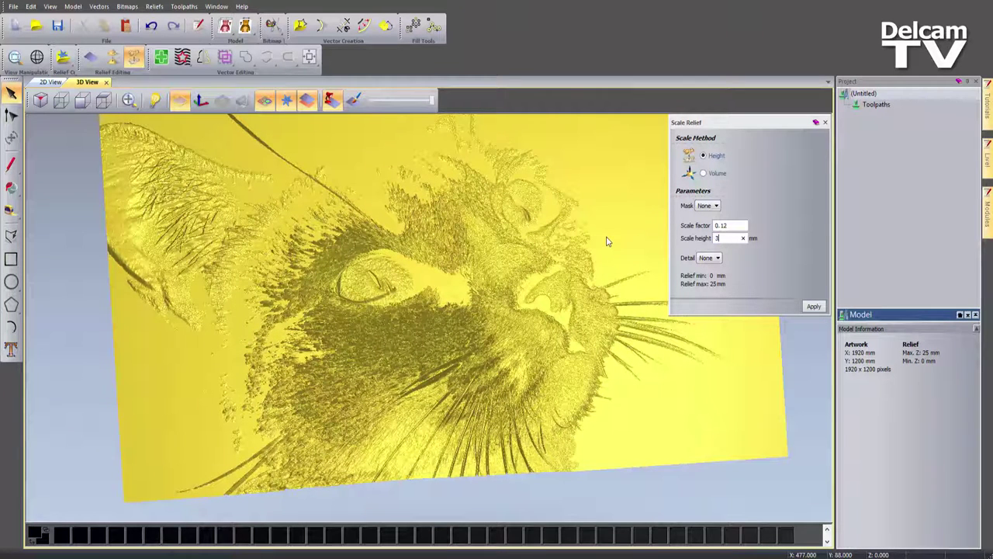
text(3)
click(810, 307)
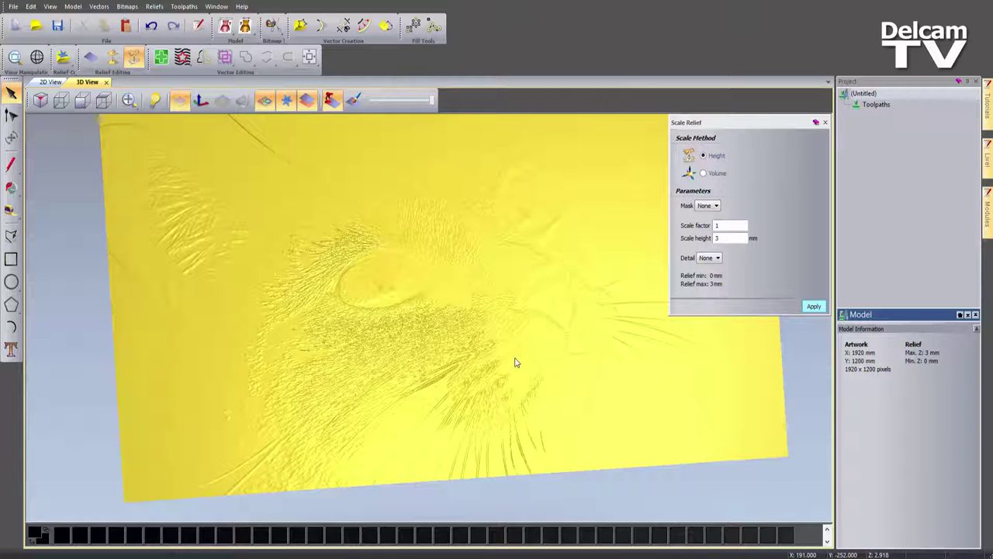
drag(510, 299, 505, 339)
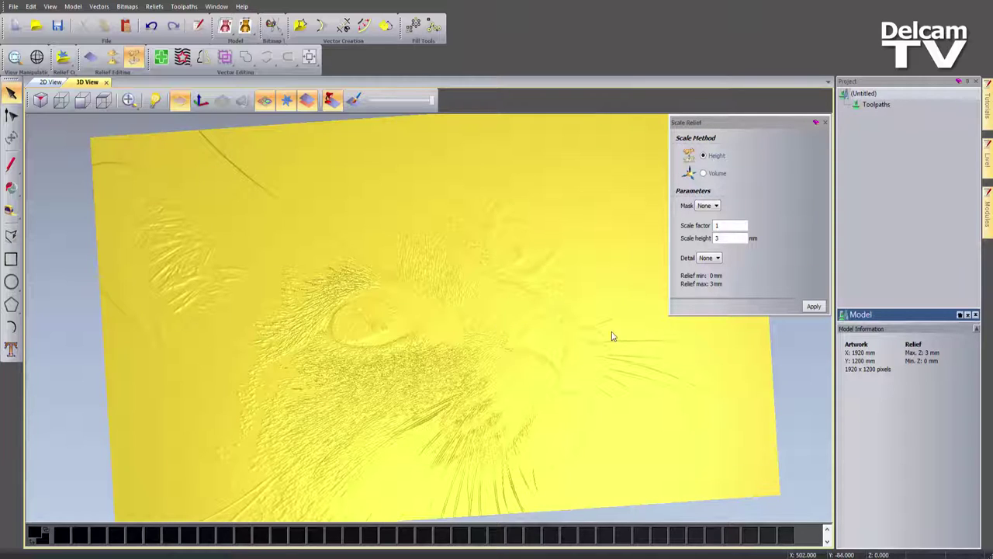
Step: Set the scaling detail option to Emboss, with a scale height of 1.5 mm and a detail height of 1.5 mm
click(710, 259)
click(682, 256)
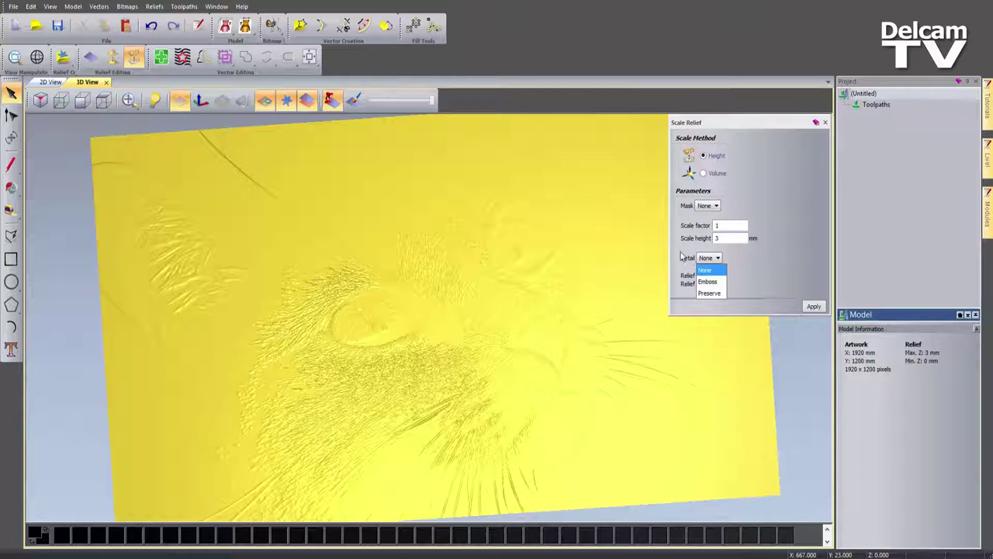
click(710, 259)
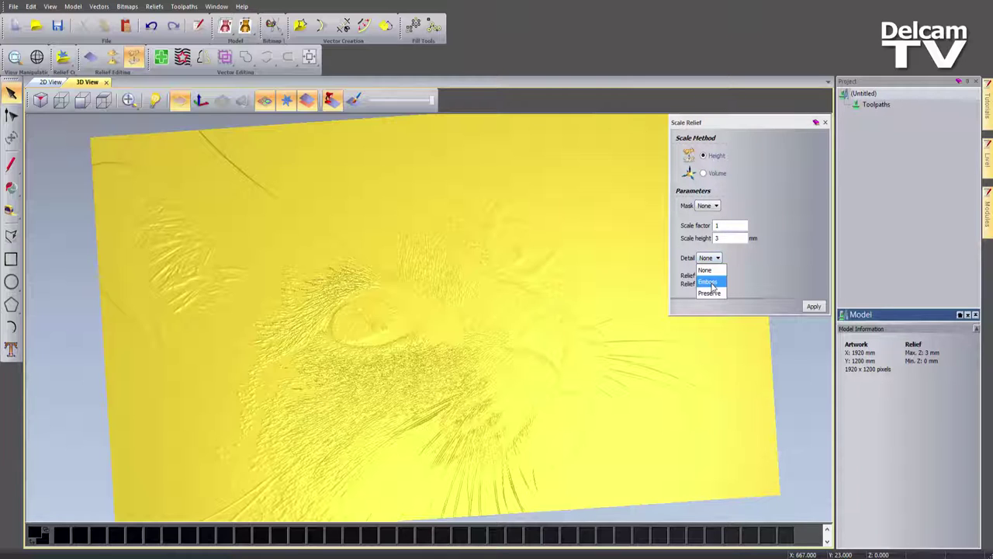
click(711, 282)
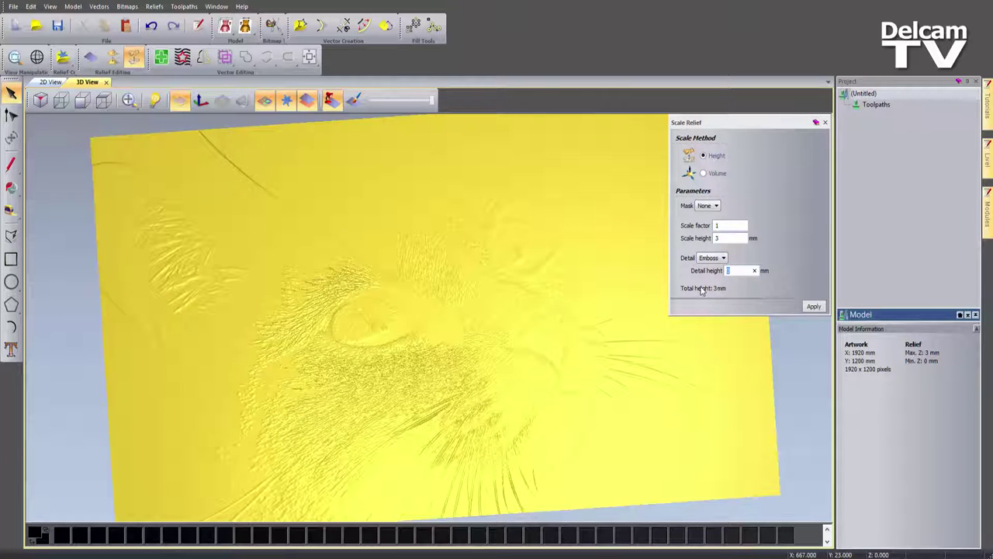
key(Return)
double_click(731, 237)
text(1.5)
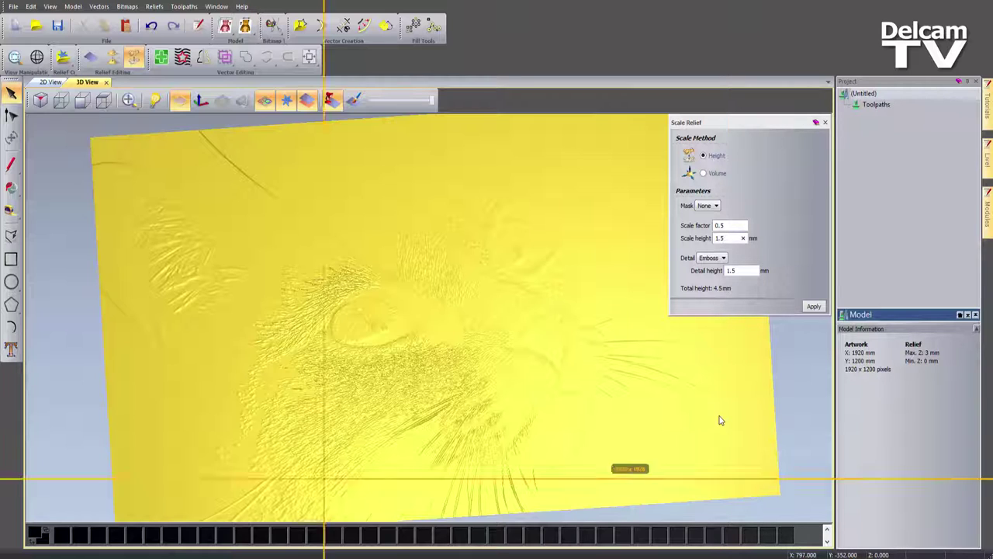
Step: Take a screen capture of the 3D relief area, about 1367 x 727 pixels, before applying the embossed scaling
drag(78, 118, 786, 516)
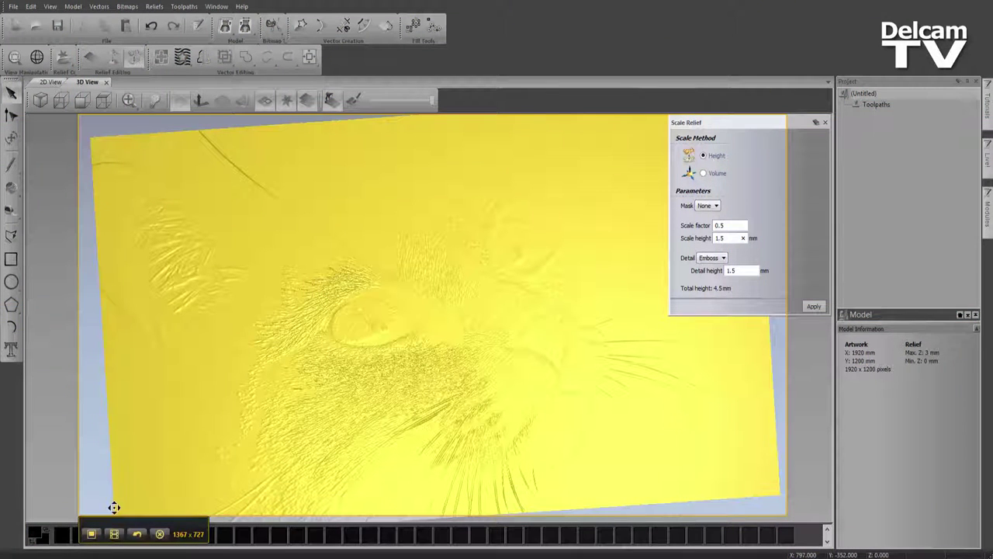
click(93, 535)
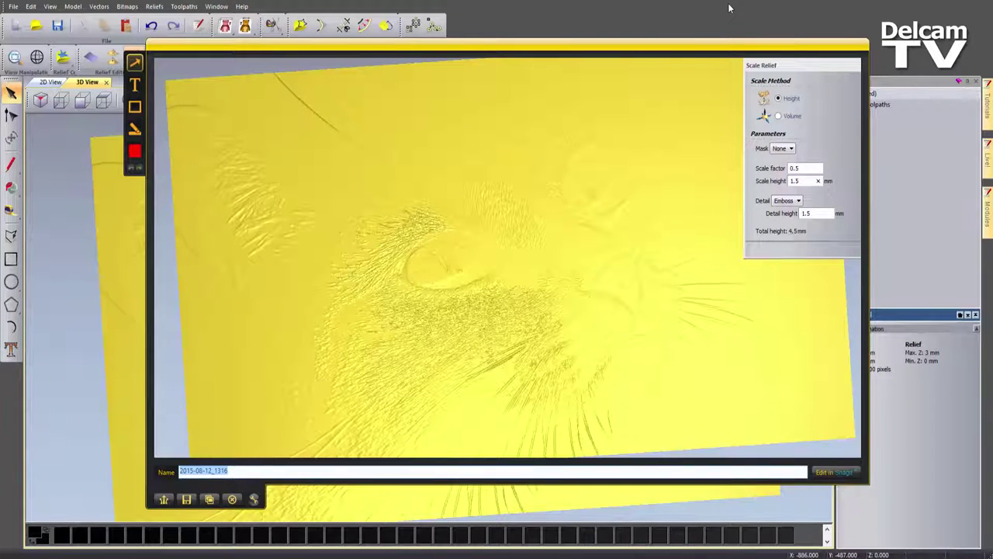
key(Escape)
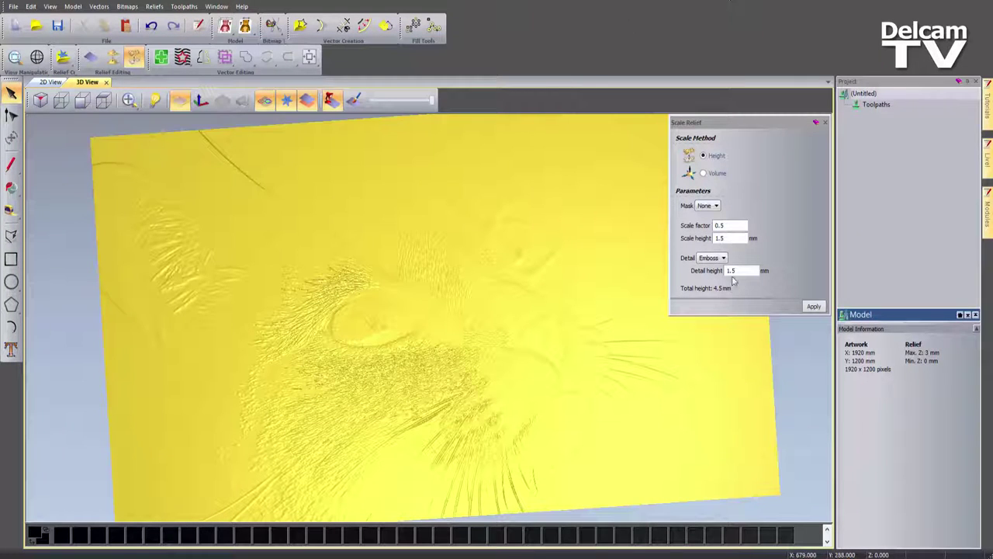
Step: Apply the embossed scaling to the cat relief and close the scaling settings
click(816, 307)
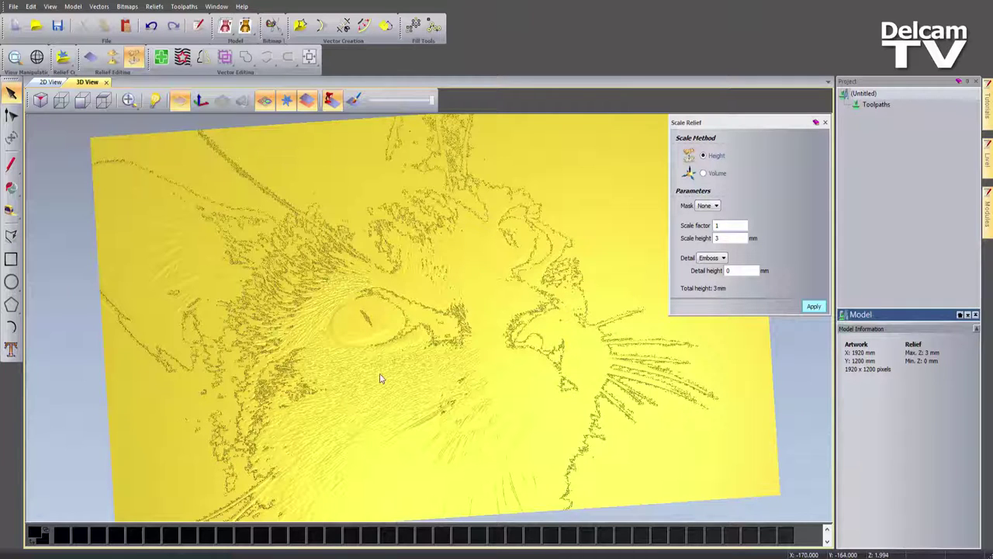
click(826, 123)
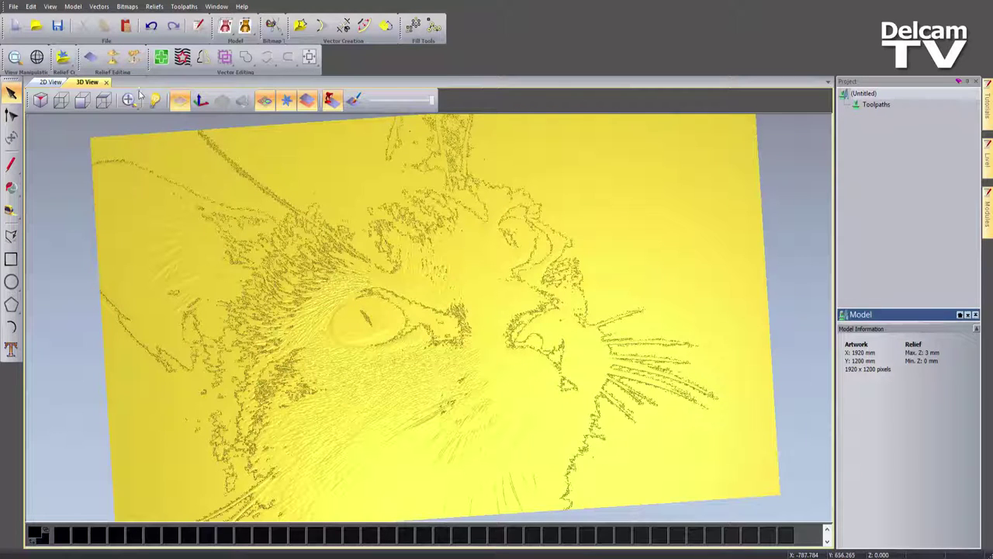
Step: Smooth the whole cat relief with the number of smoothing passes set to 1
click(113, 60)
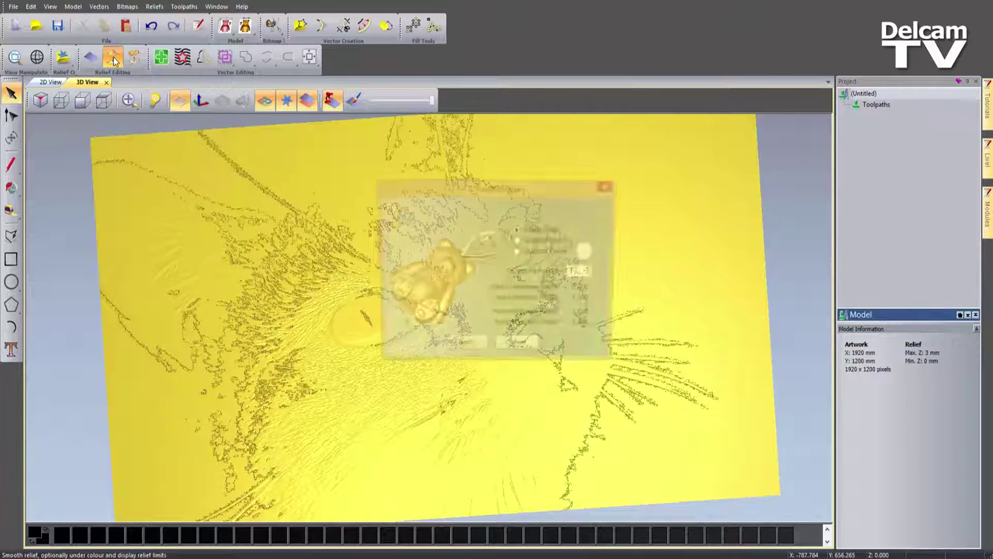
drag(420, 192, 713, 115)
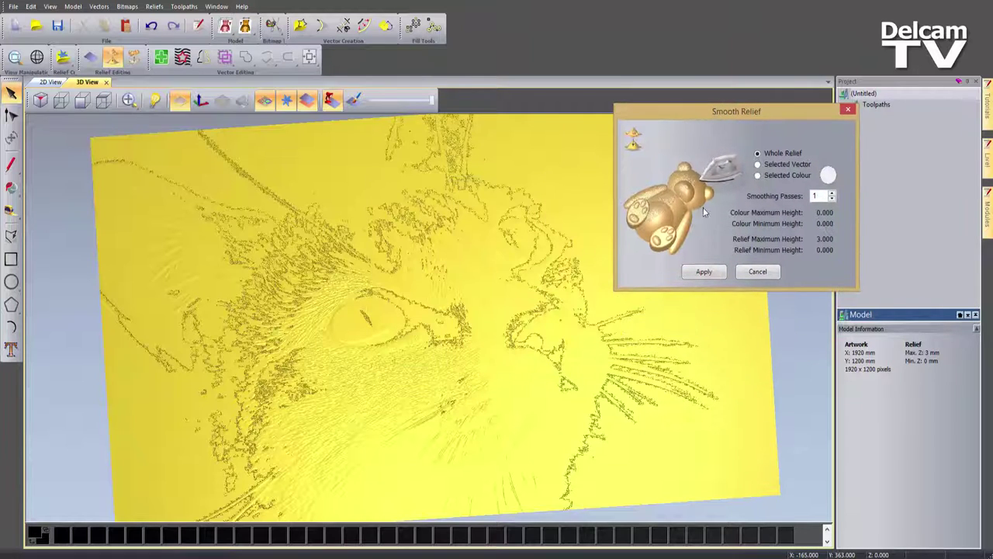
click(703, 272)
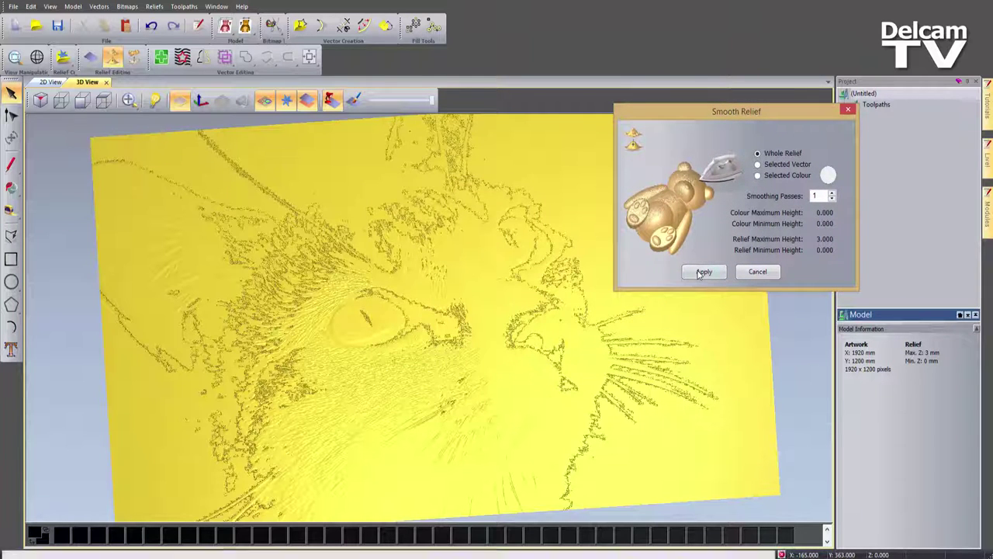
click(702, 272)
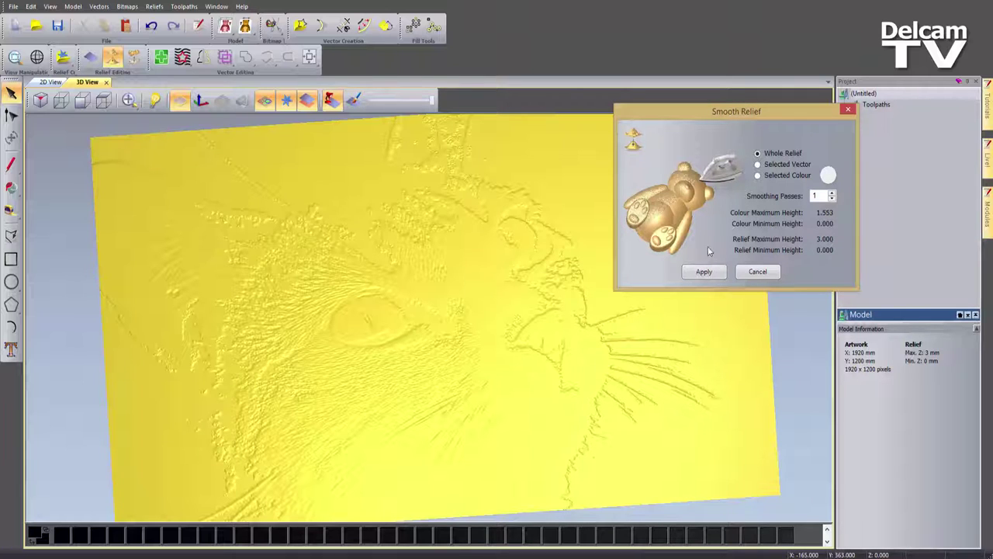
click(850, 111)
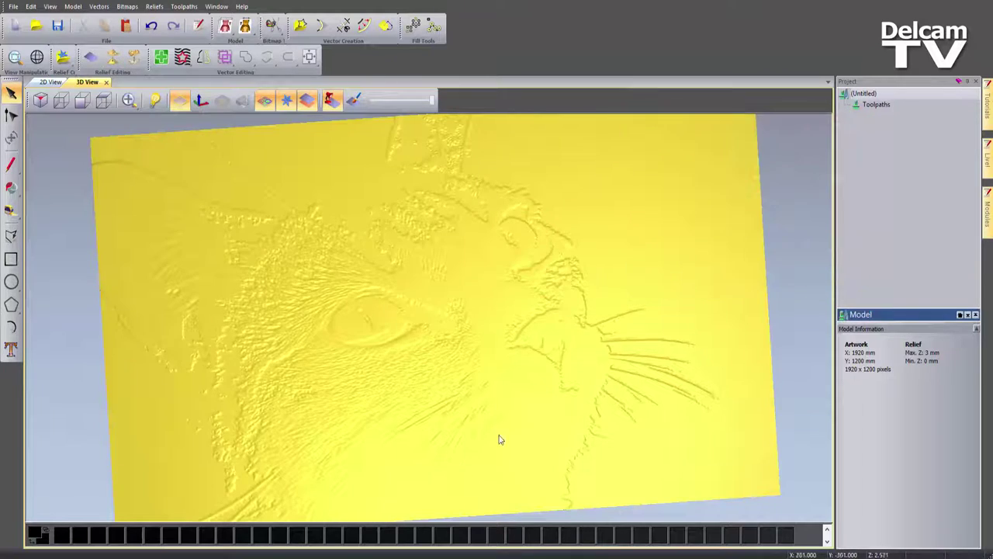
Step: Compare the smoothed, embossed relief with the screen capture of the relief before embossing
drag(499, 437, 468, 472)
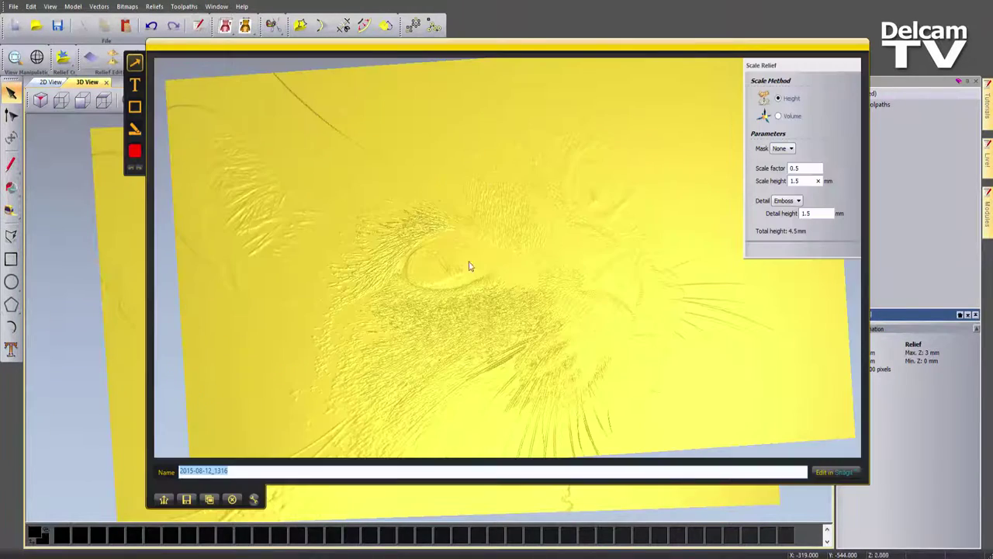
drag(520, 44, 840, 34)
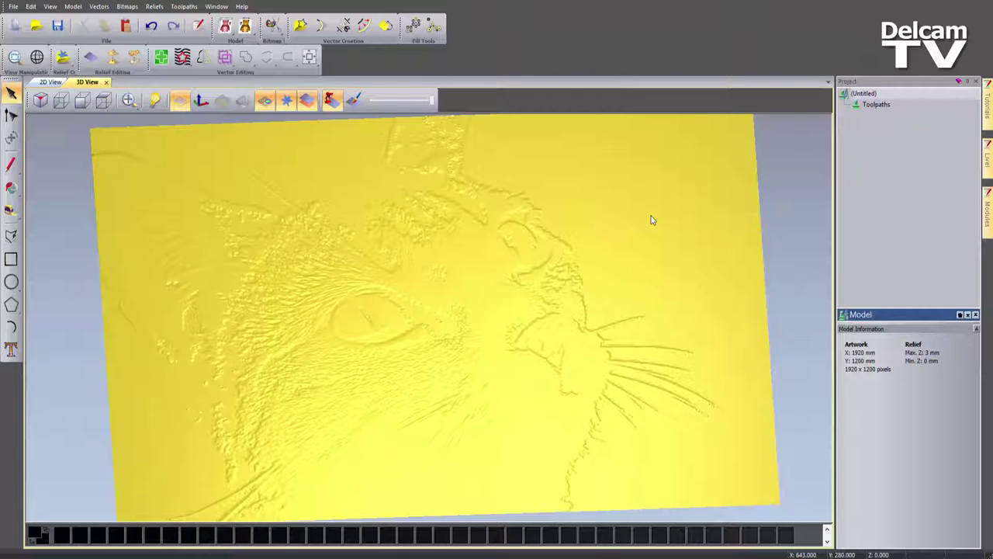
Step: Start a Machine Relief toolpath for the whole relief and choose the V-Bit 32 mm 120 degree as finishing tool
click(867, 104)
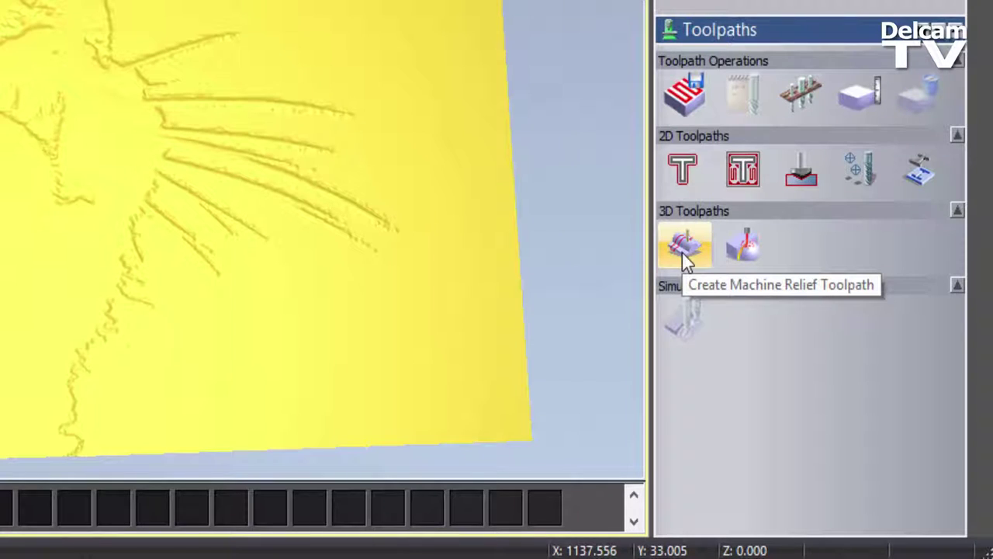
click(684, 254)
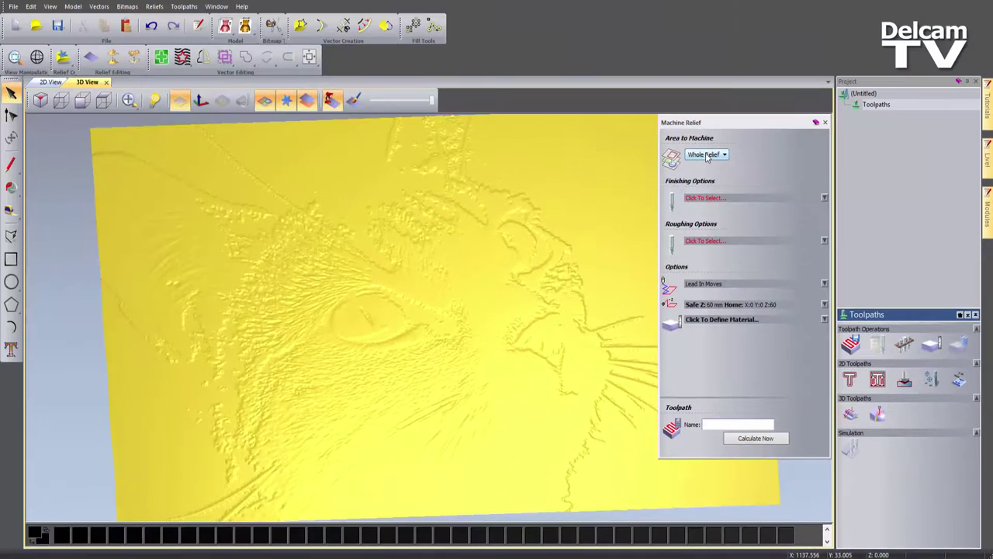
click(704, 199)
scroll(499, 278, down, 3)
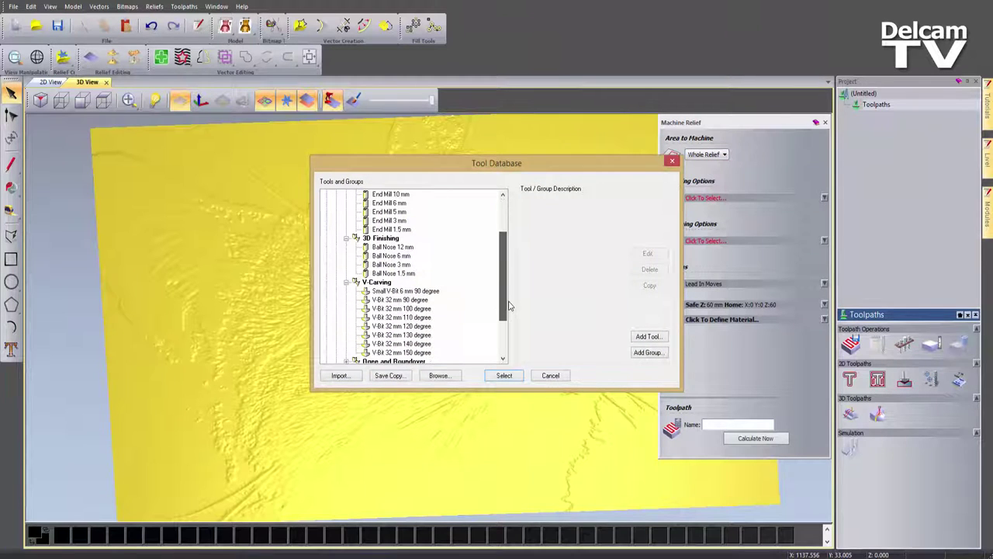
click(403, 326)
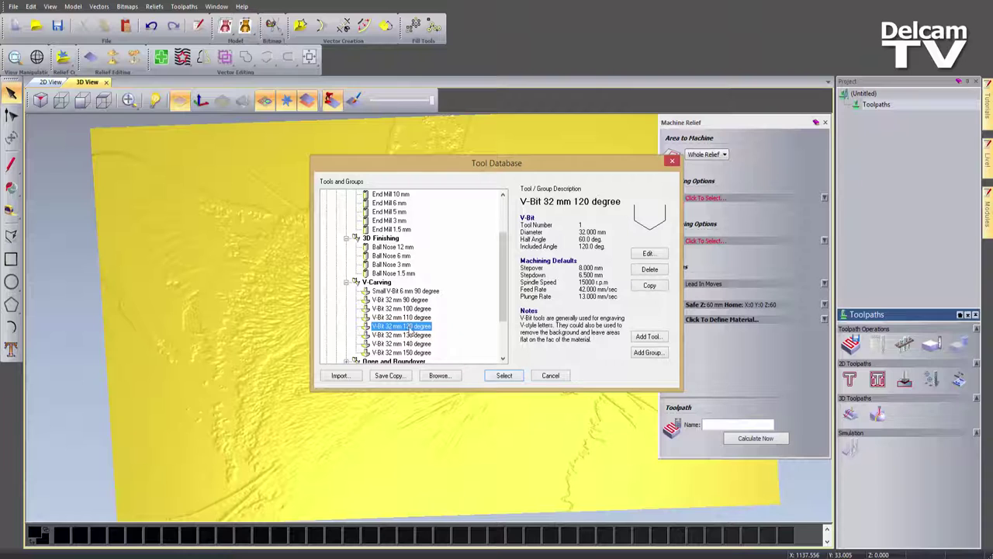
click(505, 376)
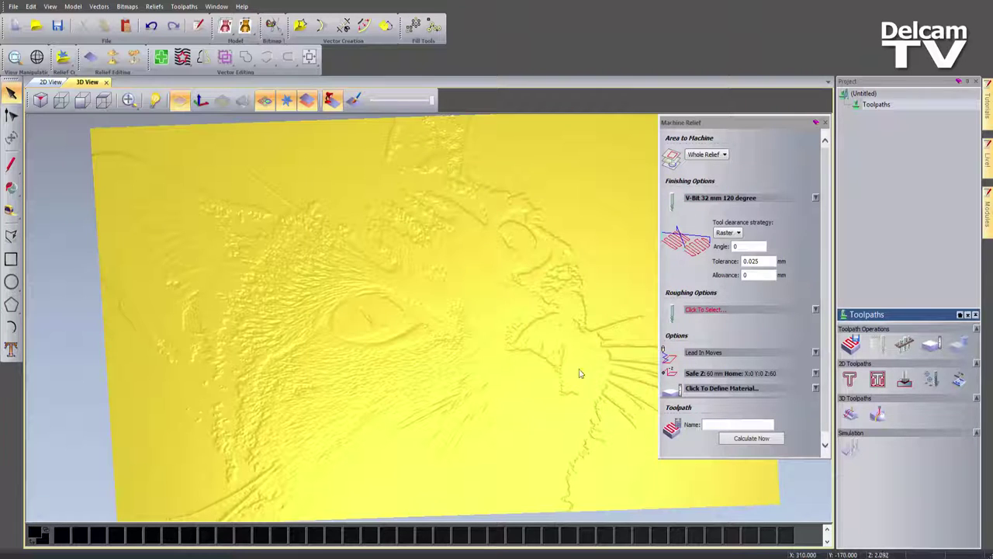
Step: Define the material as 15 mm thick with its Z zero at the top surface
scroll(826, 285, down, 1)
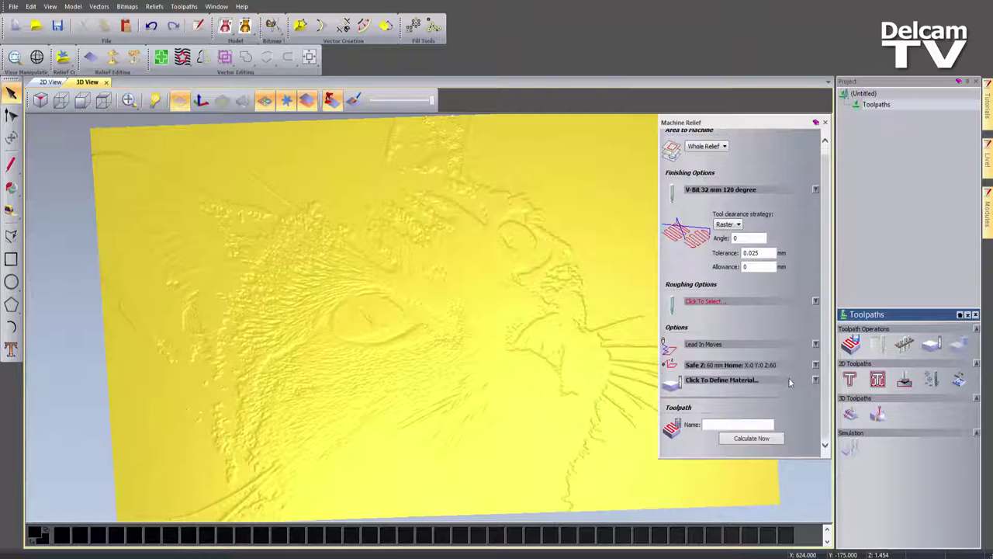
click(765, 379)
text(15)
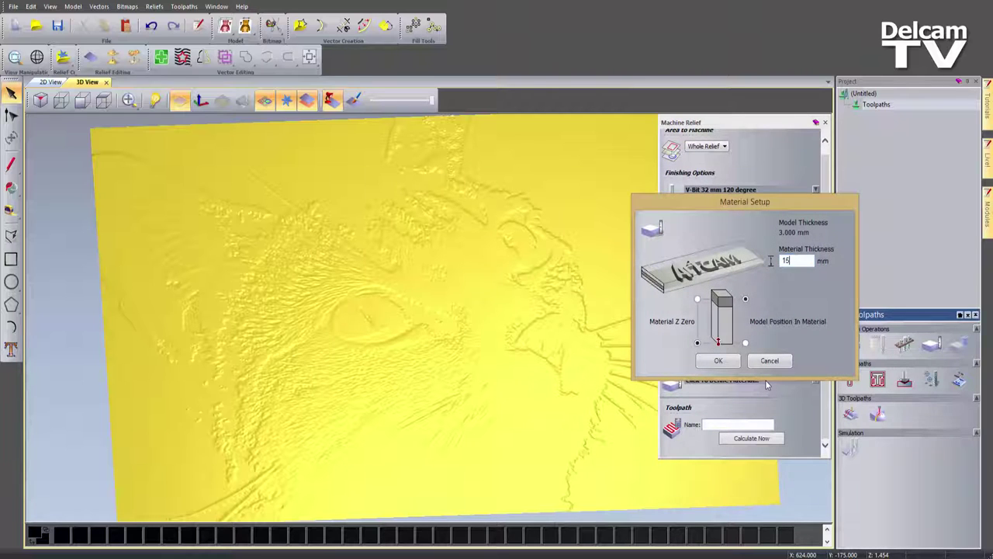
click(697, 298)
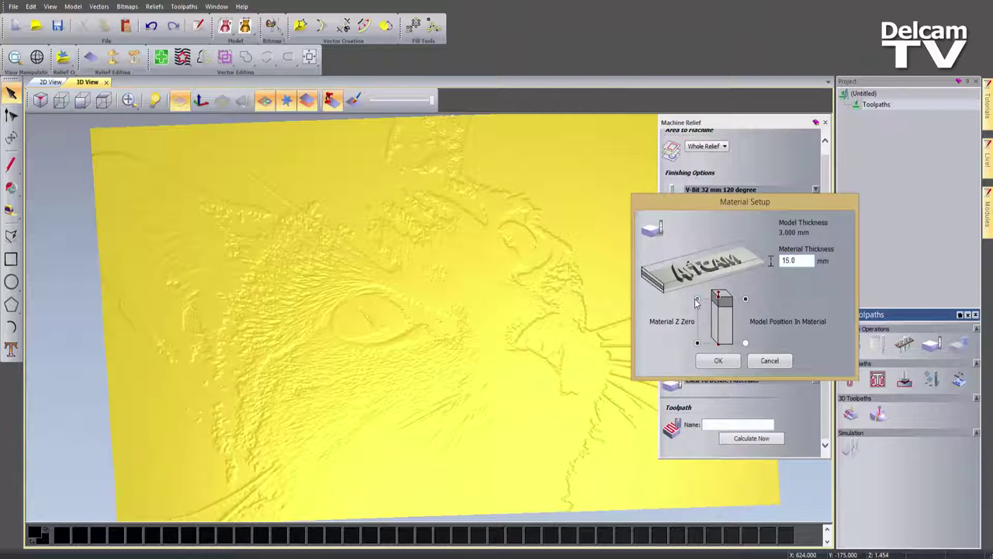
click(715, 360)
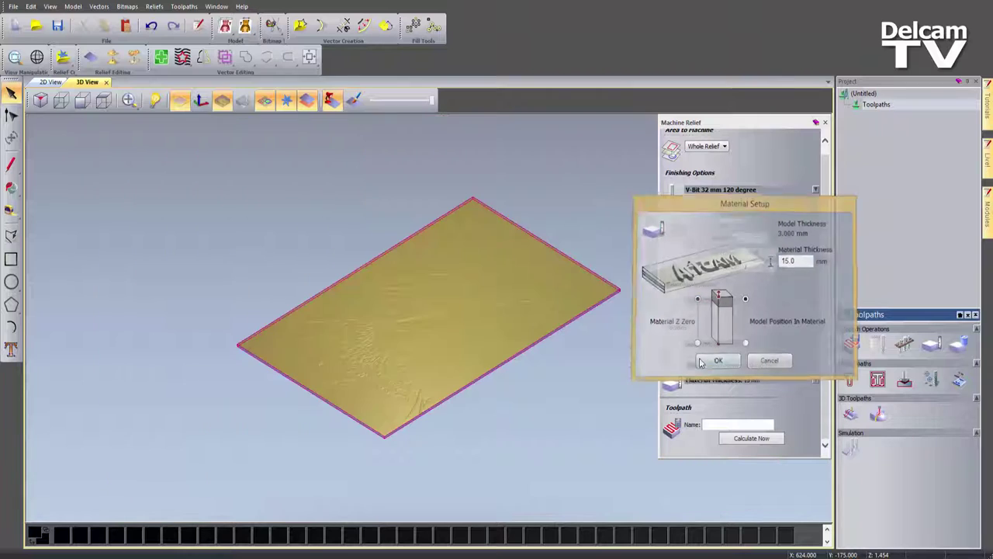
Step: Calculate the relief machining toolpath and simulate all toolpaths
click(761, 440)
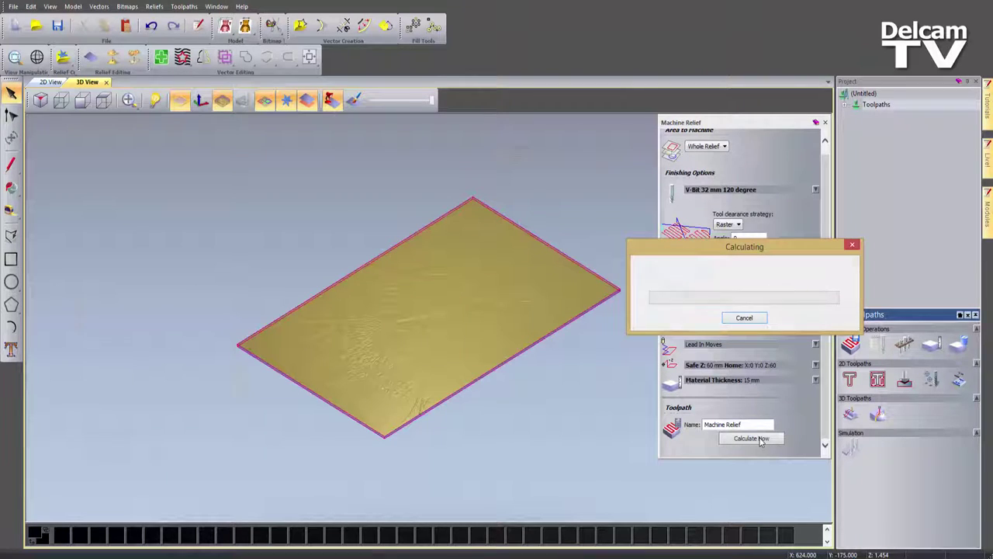
right_click(876, 107)
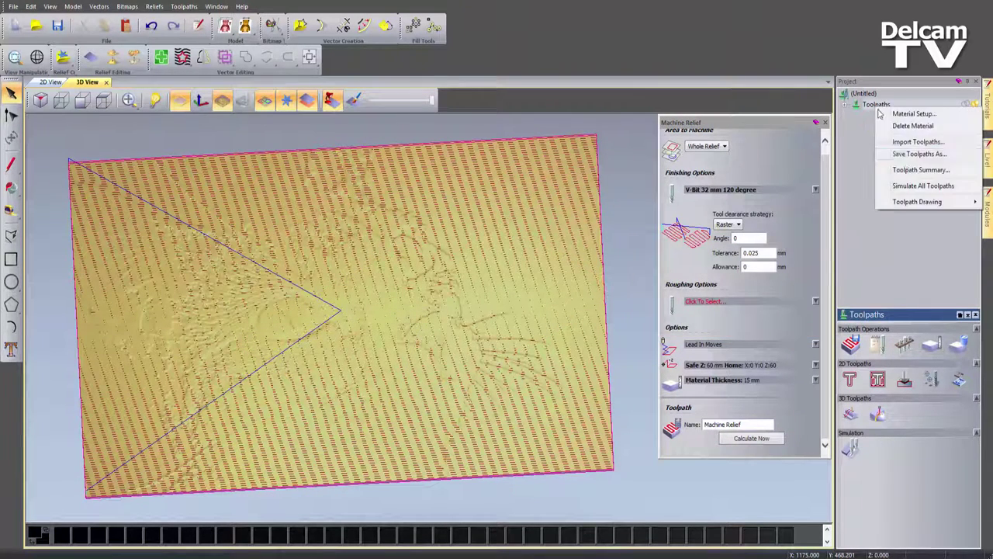
click(923, 186)
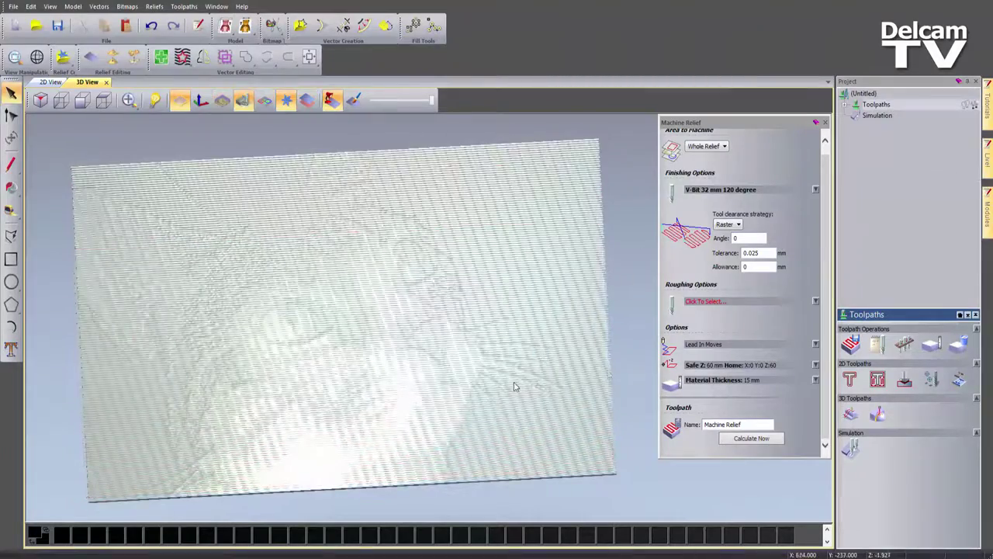
Step: Inspect the simulated cat carving from above, both from a distance and close up
drag(514, 386, 437, 393)
scroll(383, 353, down, 3)
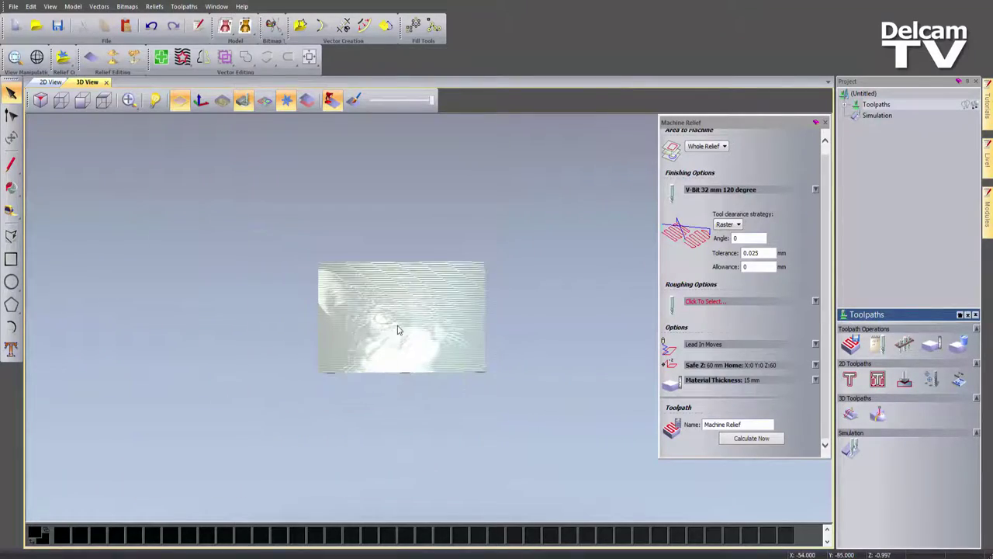
scroll(403, 326, up, 2)
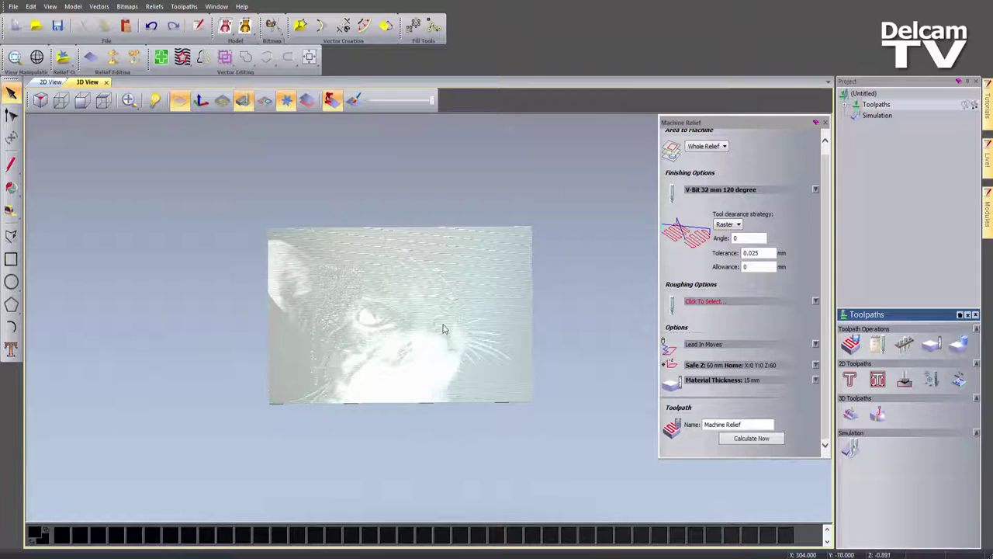
scroll(442, 329, up, 4)
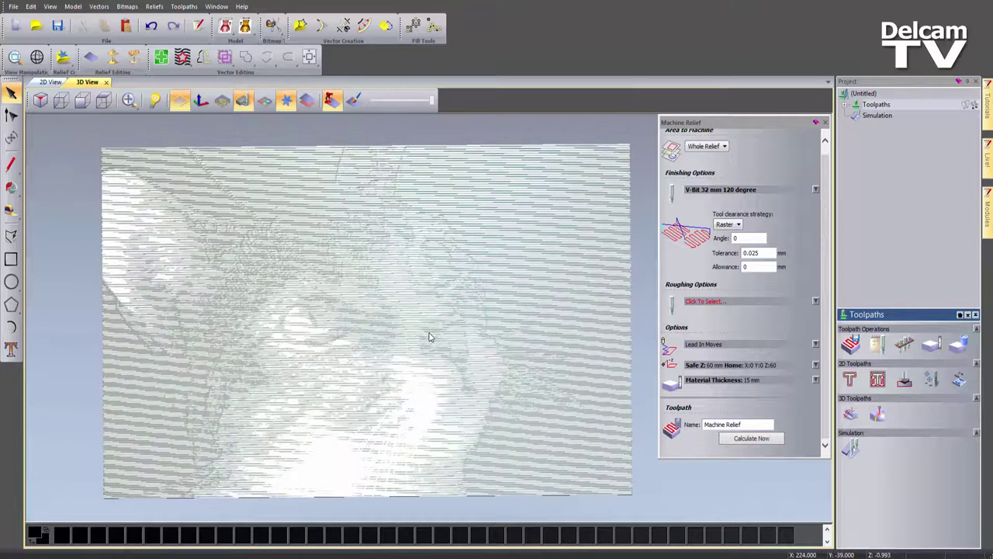
middle_drag(424, 333, 419, 329)
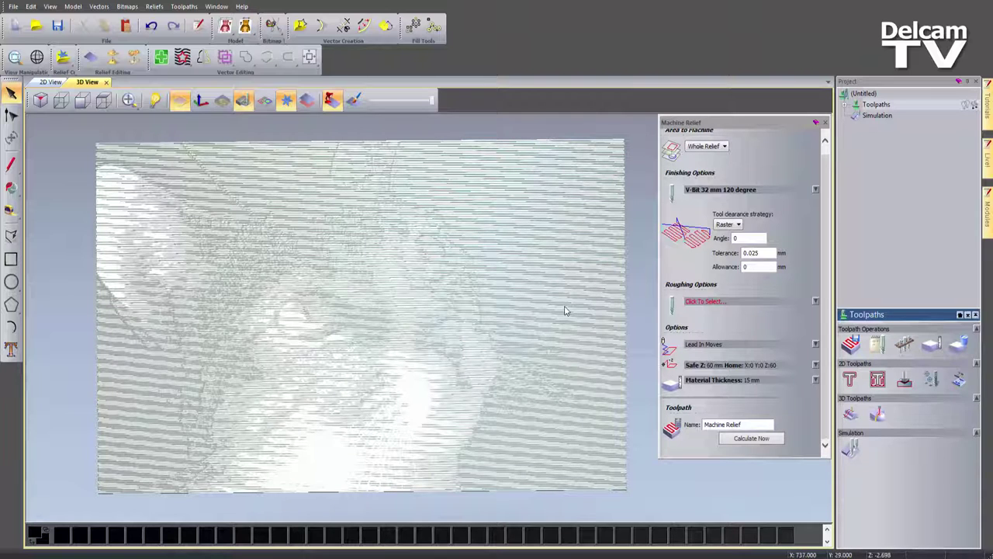
Step: Recalculate the relief toolpath with a raster angle of 45 degrees, and reset and rerun the simulation of all toolpaths
click(685, 238)
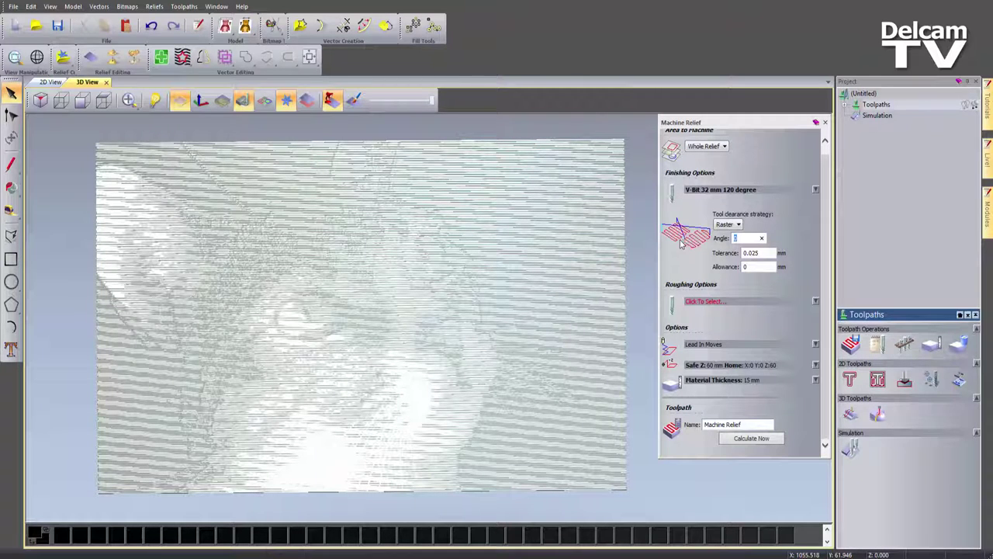
text(45)
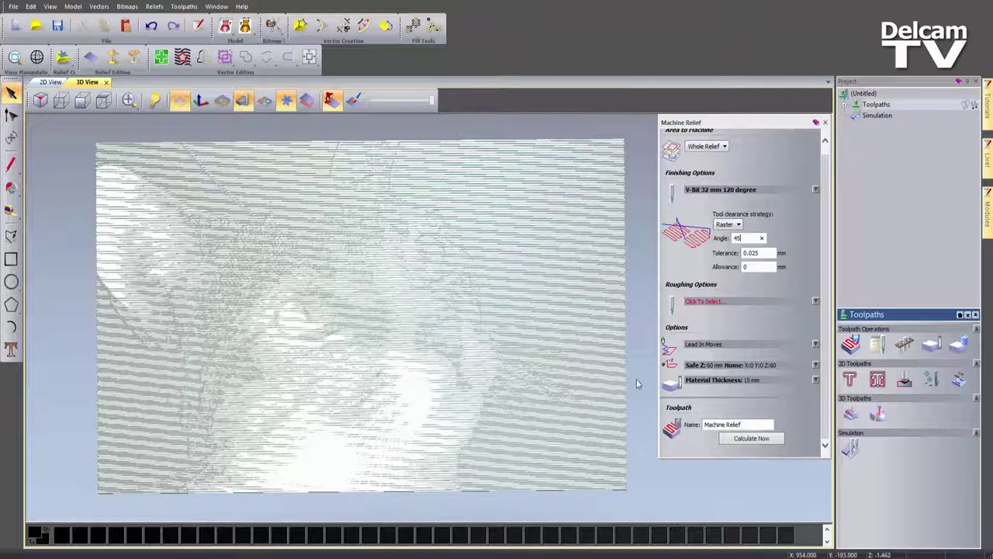
click(768, 439)
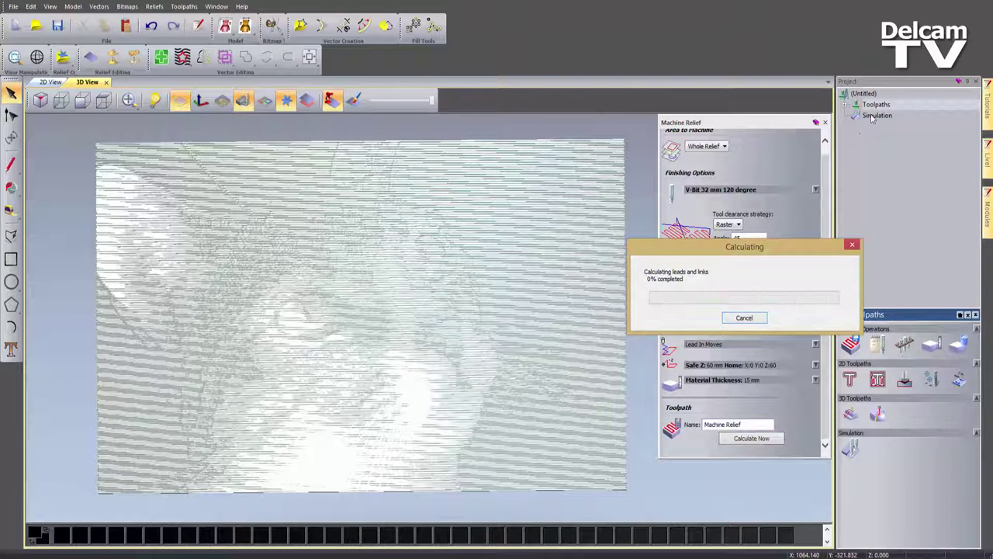
right_click(872, 116)
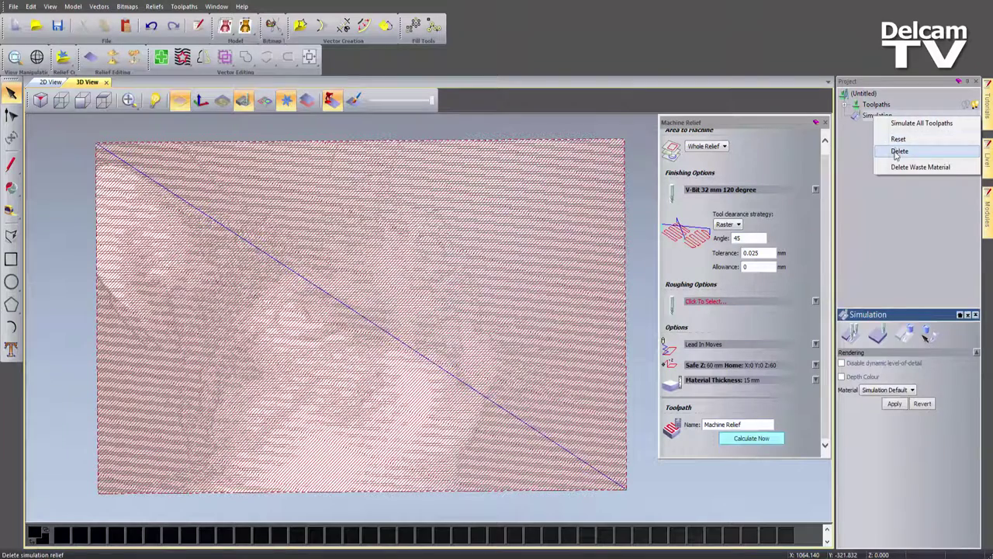
click(894, 140)
right_click(883, 120)
click(899, 128)
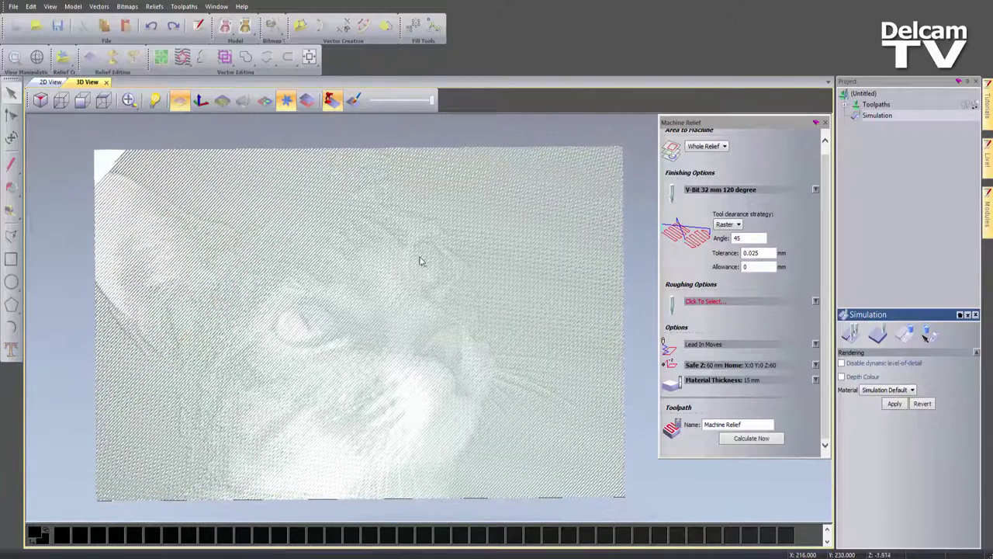
Step: Recalculate the relief toolpath with a 12 mm stepover for the V-bit, and reset and rerun the simulation of all toolpaths
click(727, 194)
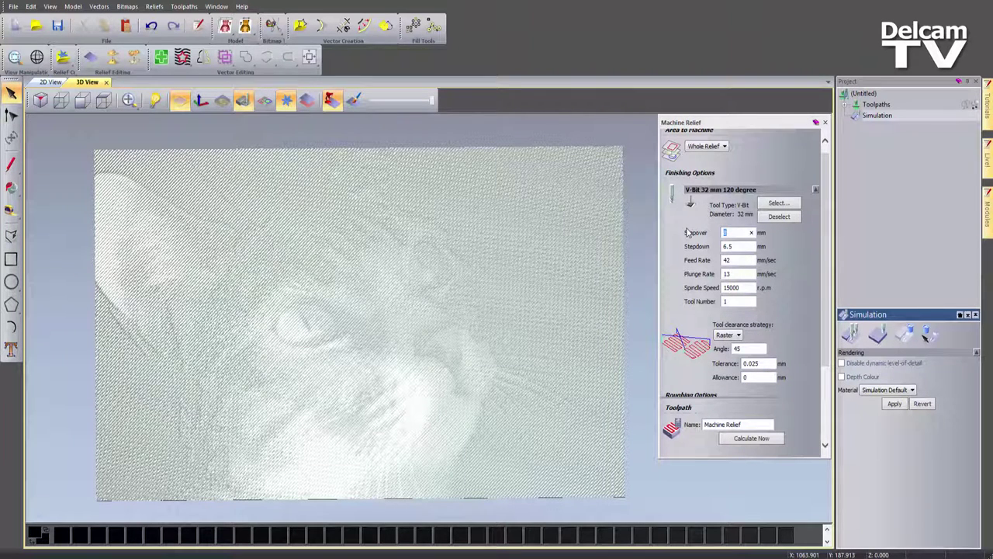
click(751, 439)
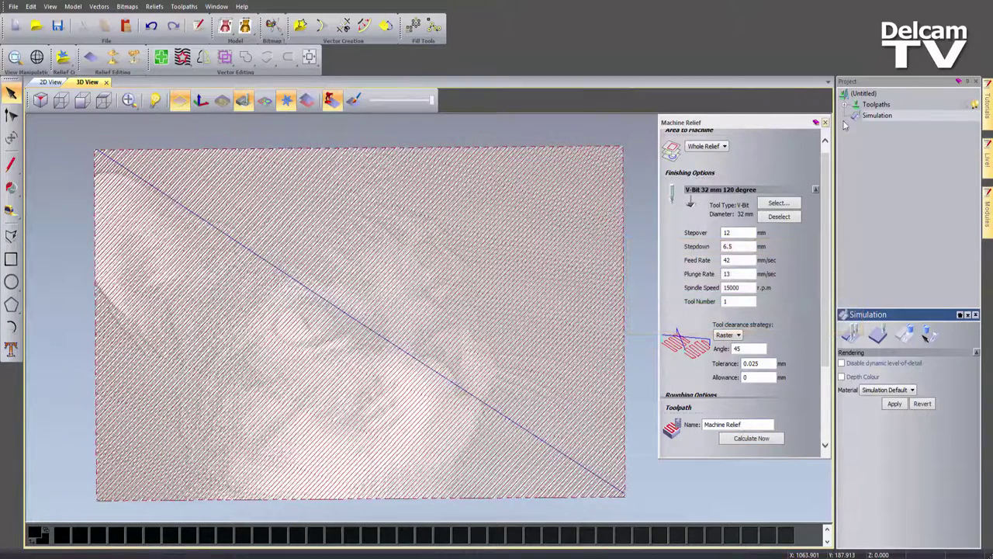
right_click(882, 120)
click(906, 142)
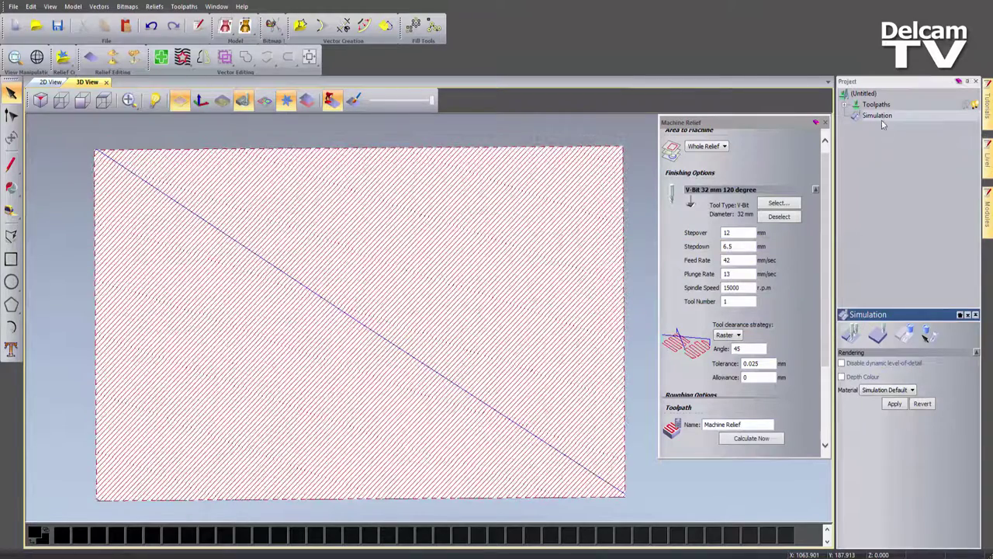
right_click(883, 120)
click(930, 126)
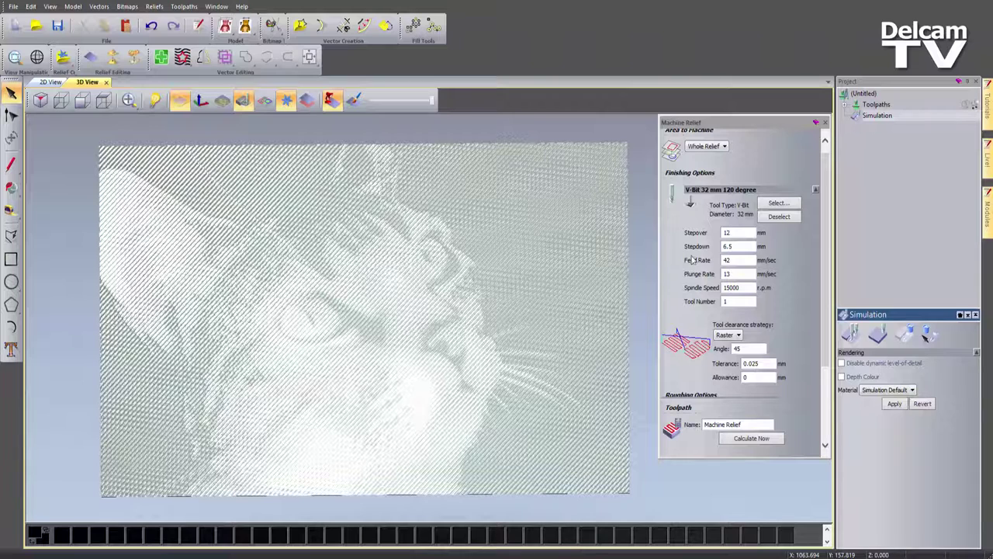
Step: Close the toolpath settings, examine the simulated cat carving from directly above, and delete the simulation
click(826, 122)
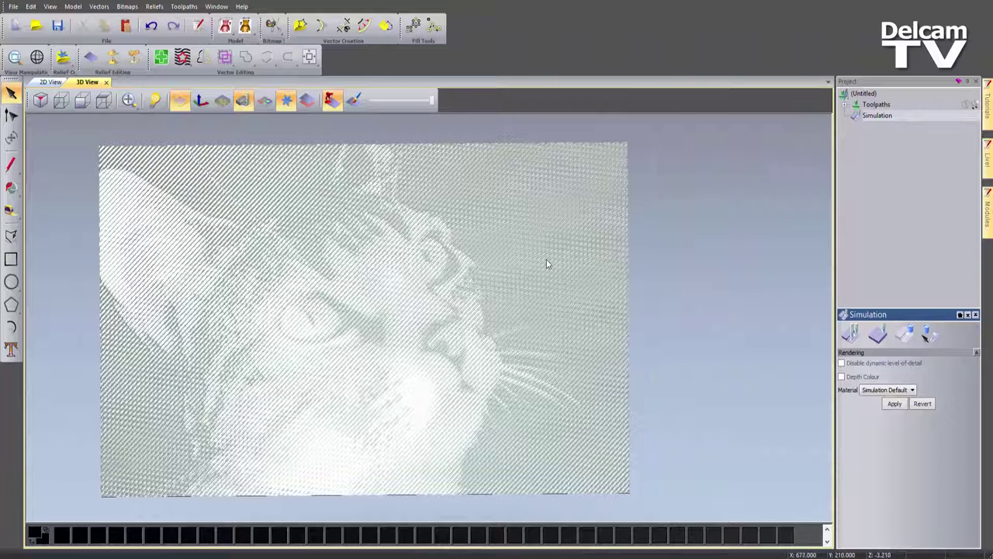
middle_drag(547, 264, 608, 263)
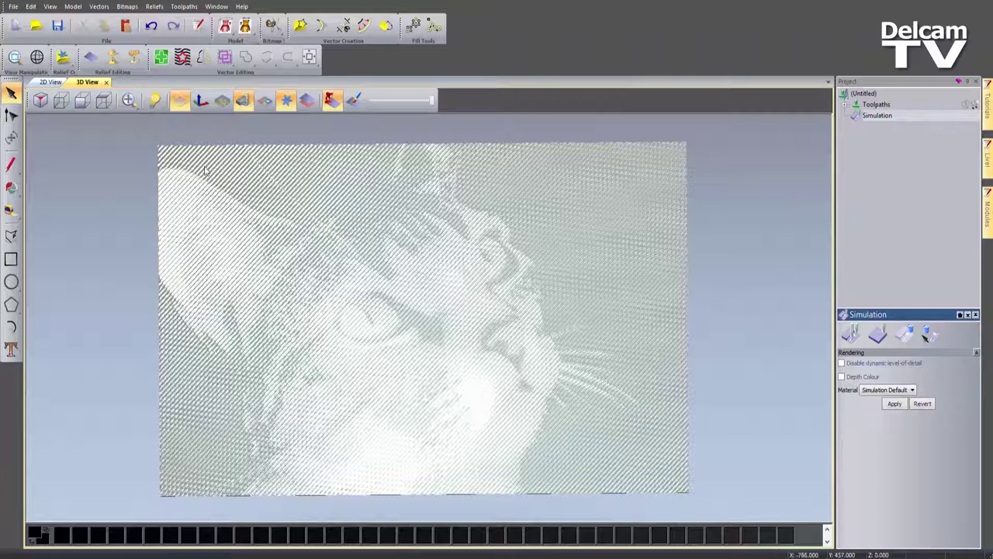
click(104, 100)
scroll(486, 324, up, 2)
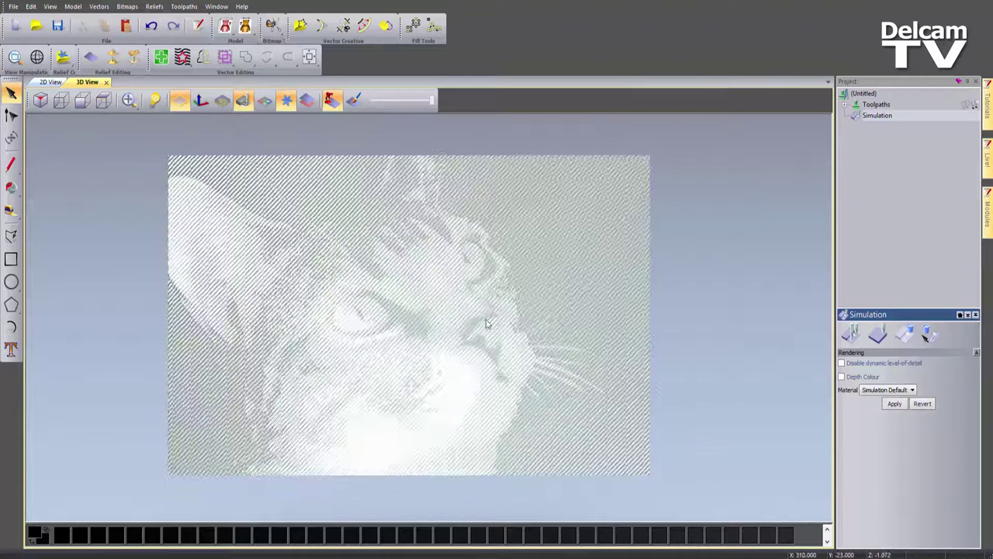
right_click(882, 120)
click(914, 155)
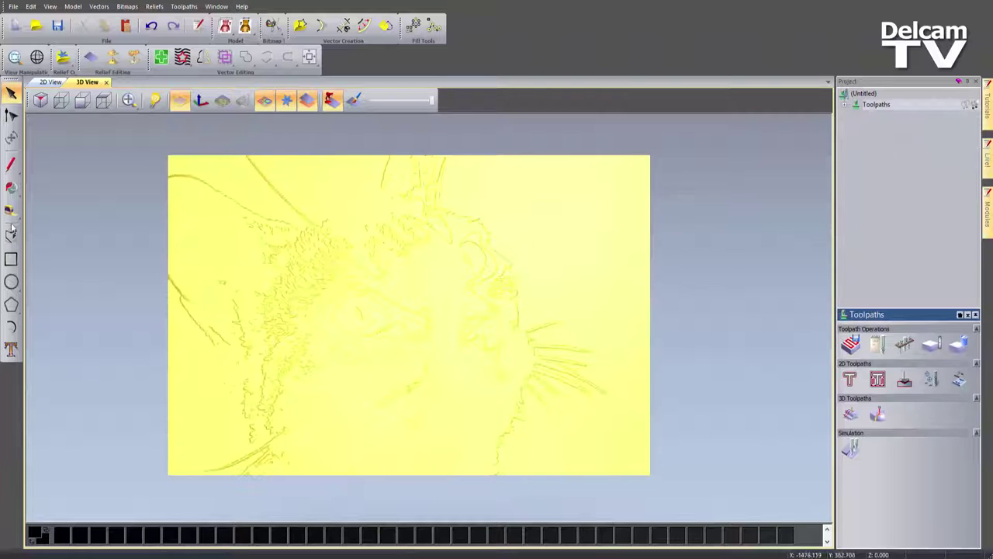
Step: Draw a rectangle about 1001 mm wide and 1232 mm high around the relief's left half and nudge it down to overlap both edges
click(10, 259)
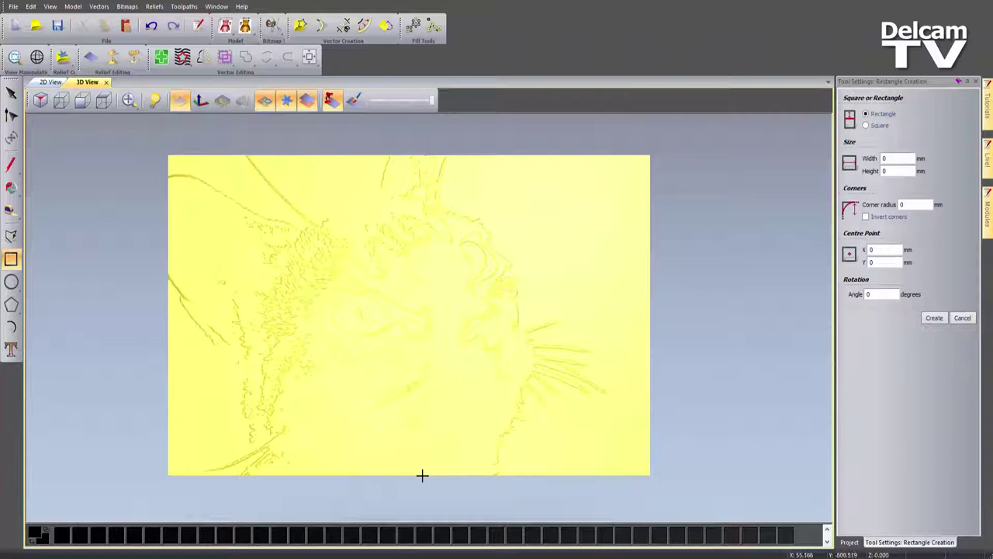
drag(409, 474, 158, 148)
key(Escape)
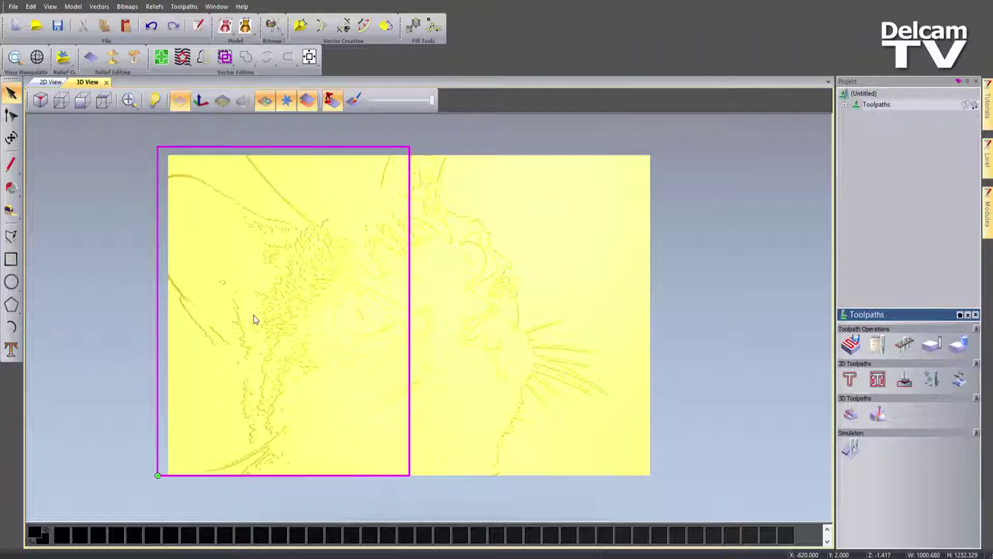
key(Down)
key(Down)
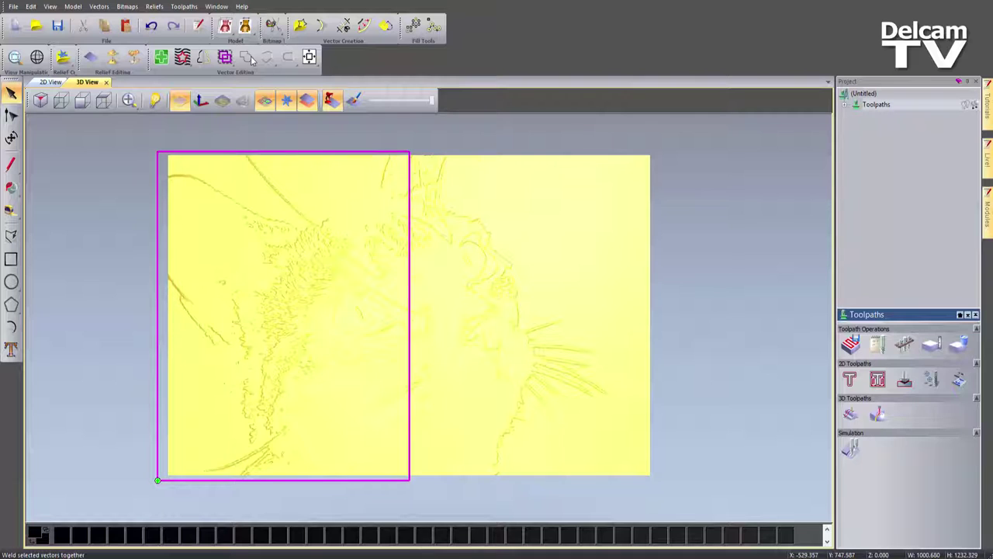
Step: Mirror a copy of the rectangle horizontally across the model to enclose the relief's right half, and deselect it
click(203, 60)
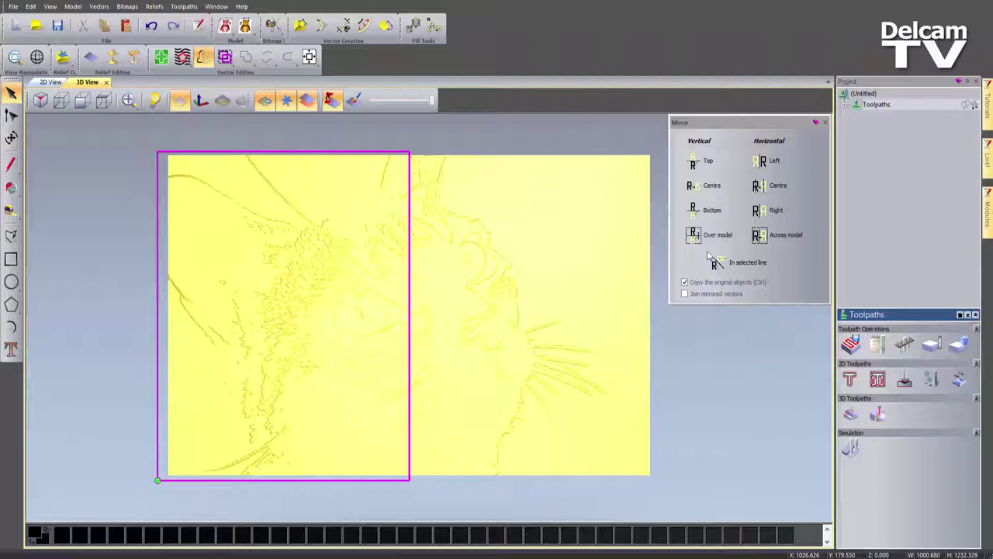
click(759, 239)
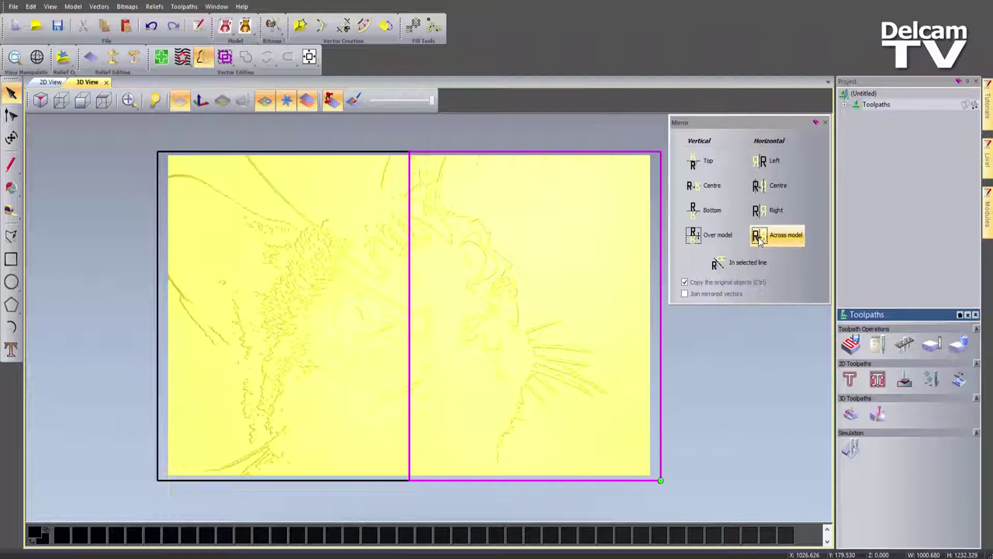
click(825, 123)
click(745, 317)
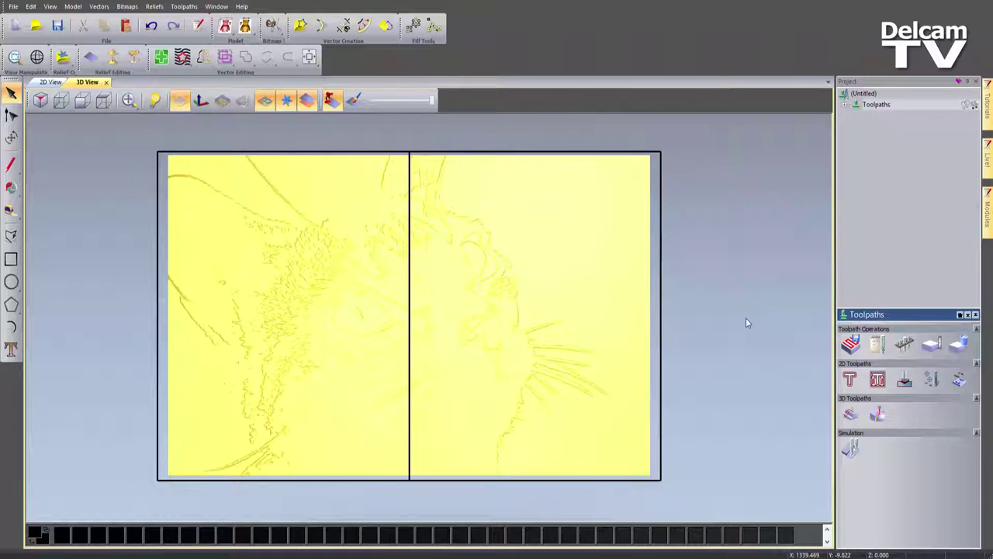
Step: Edit the existing Machine Relief toolpath to machine only inside the left rectangle using Selected Vectors, and recalculate it
click(394, 154)
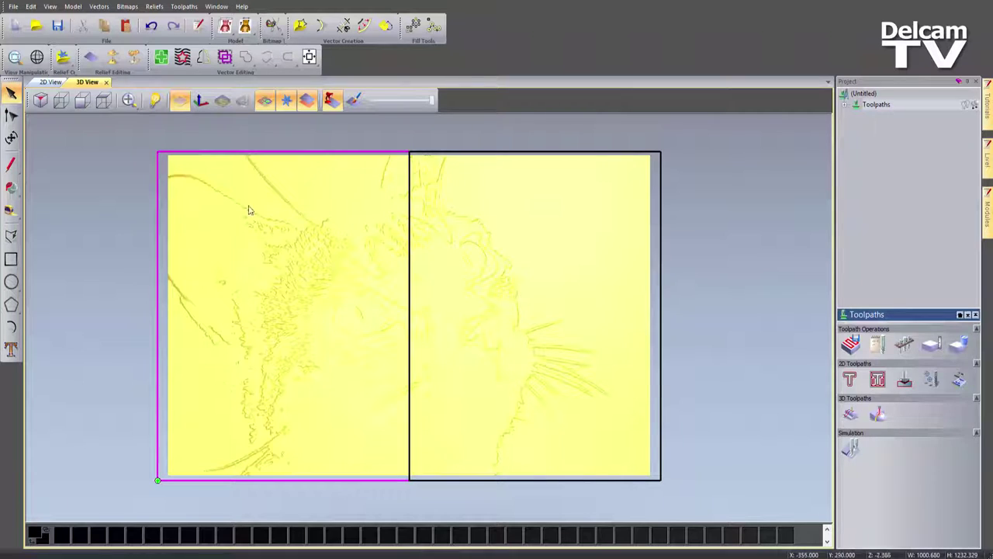
click(845, 105)
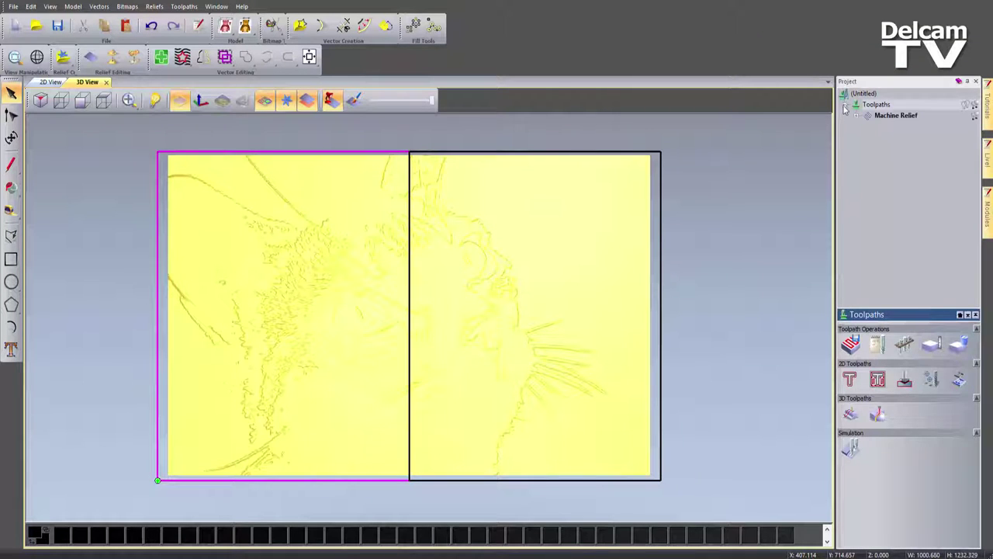
right_click(892, 115)
click(905, 154)
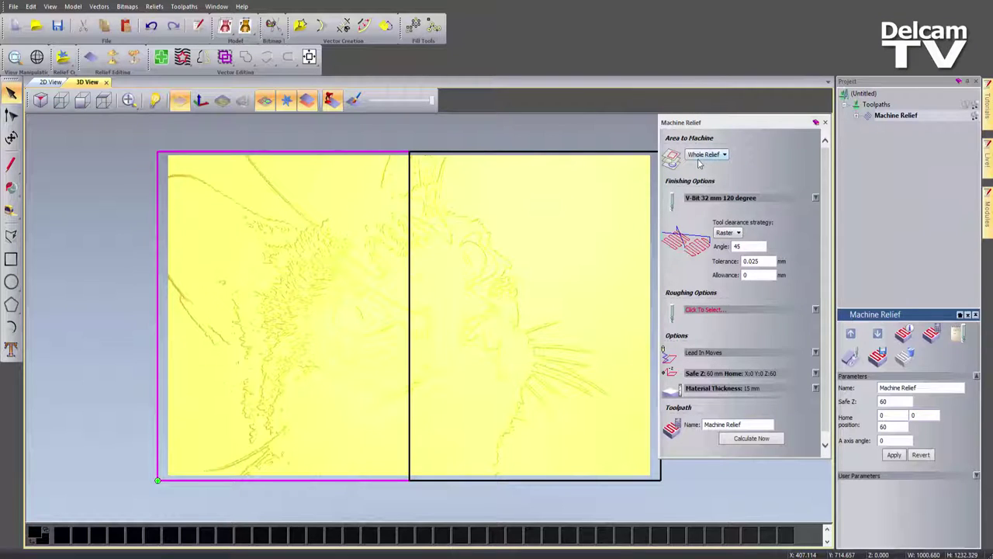
click(698, 156)
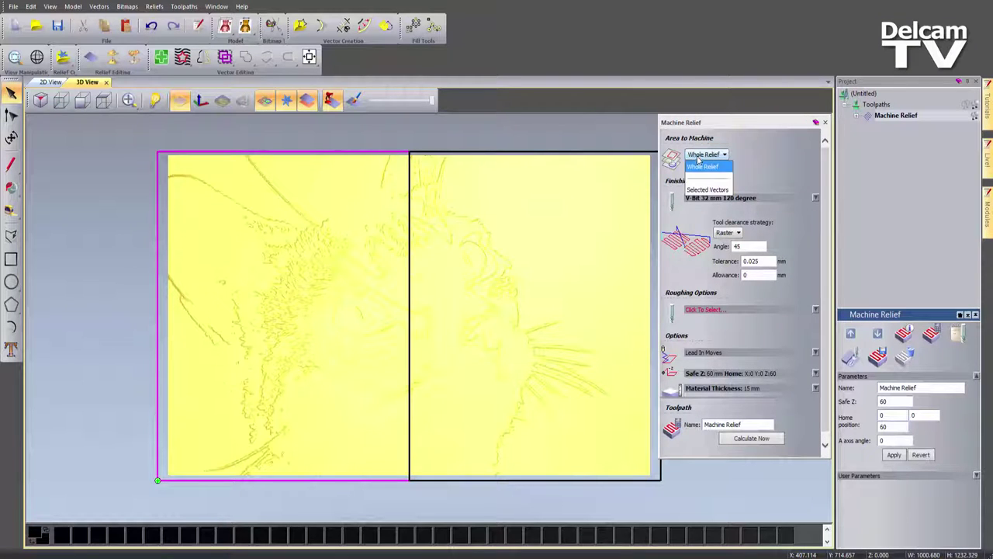
click(712, 191)
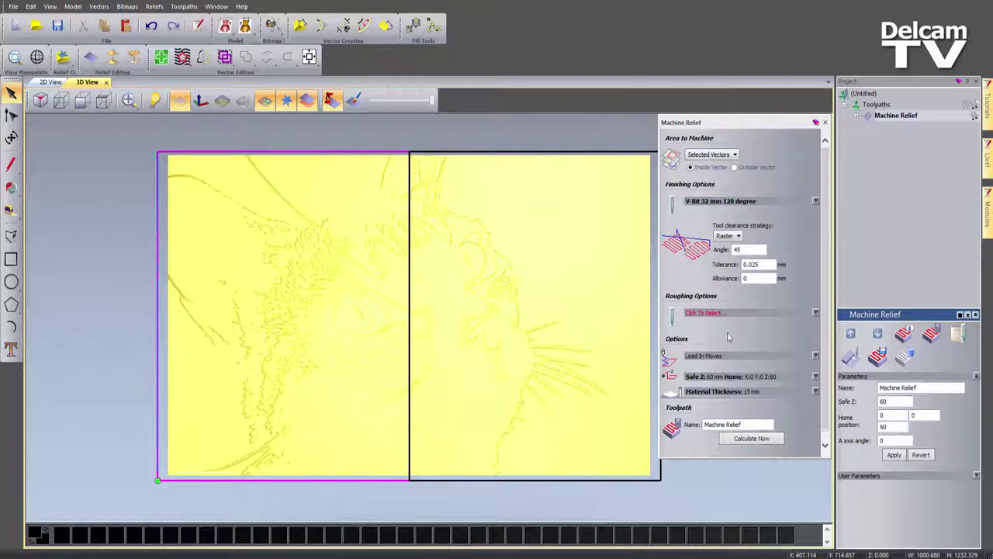
click(740, 439)
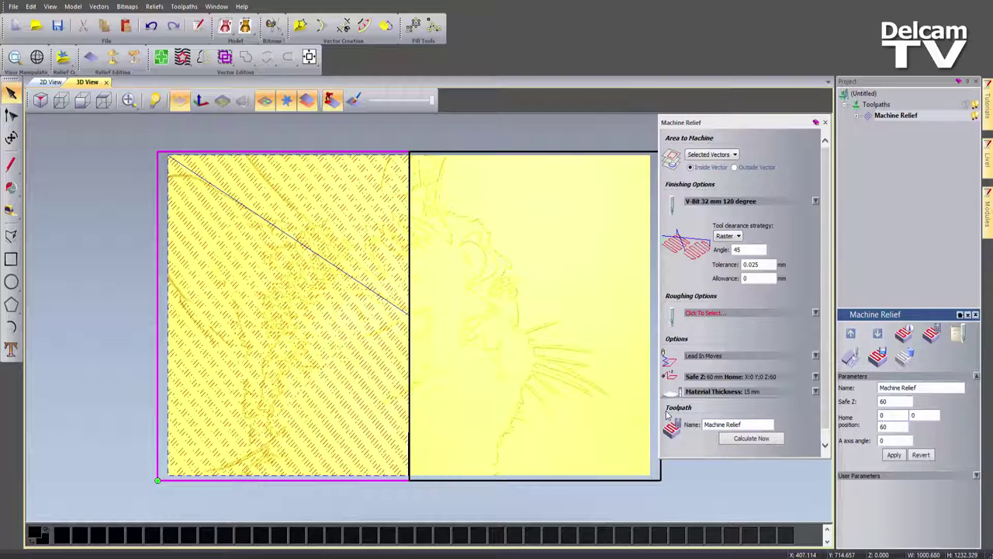
click(825, 123)
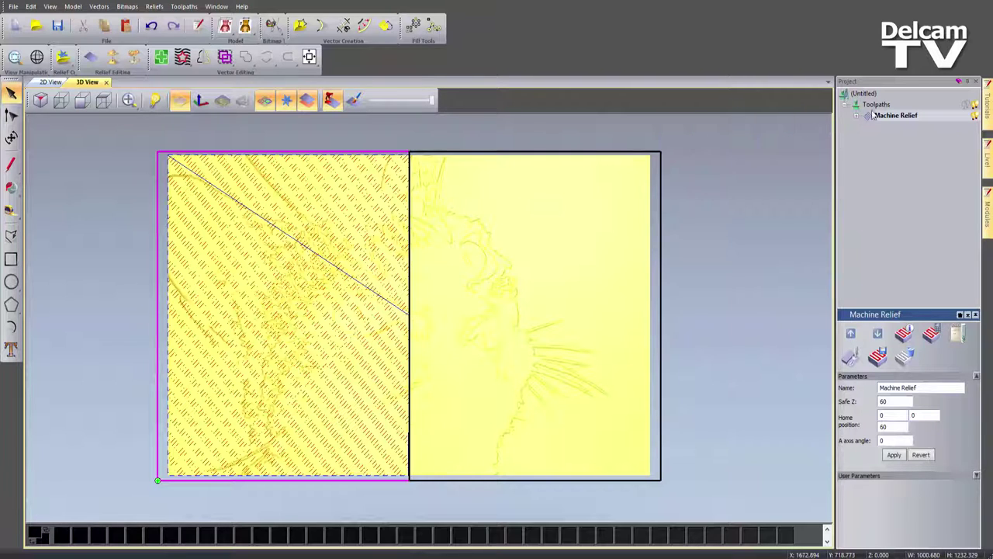
Step: Start a second Machine Relief toolpath with the V-Bit 32 mm 120 degree as finishing tool and change its stepover
click(874, 139)
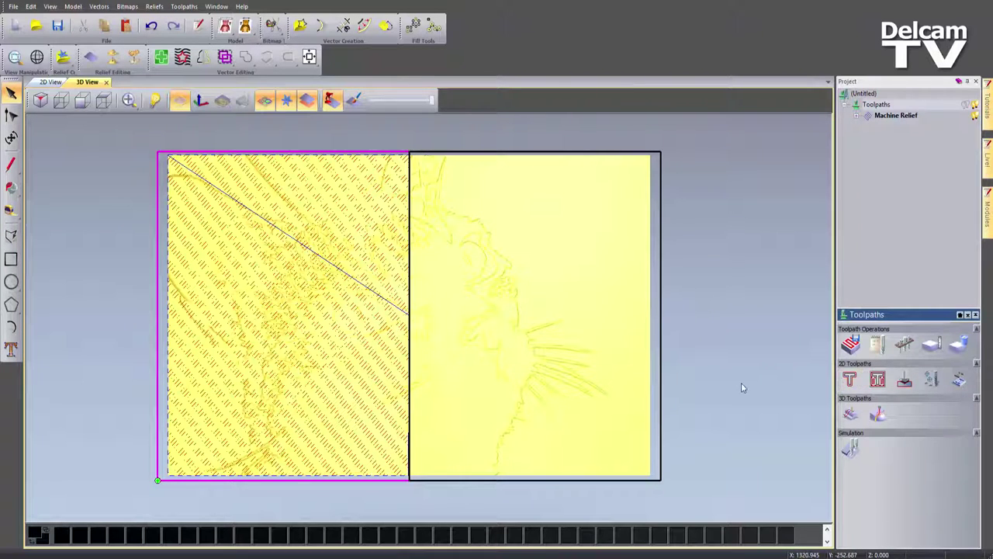
click(741, 384)
click(850, 413)
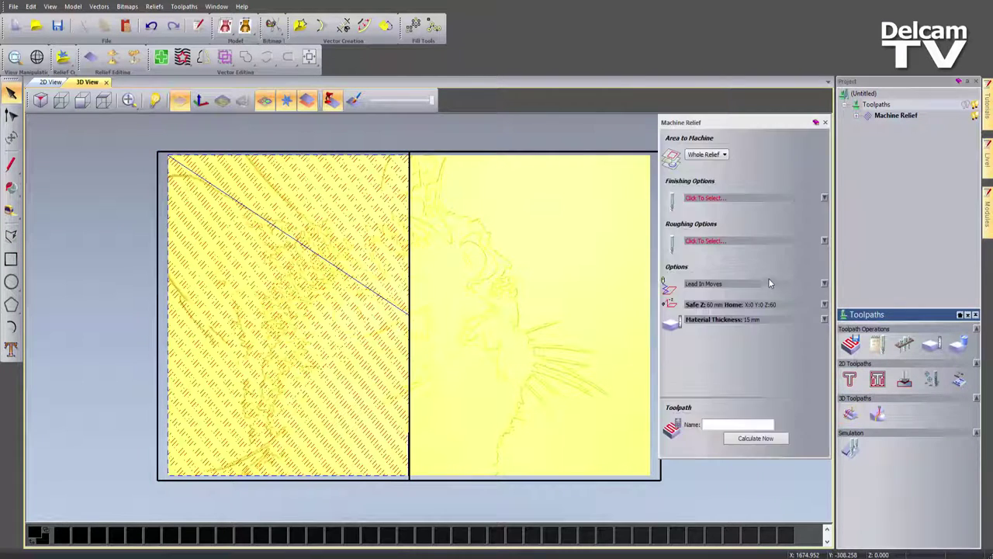
click(719, 199)
scroll(435, 265, down, 4)
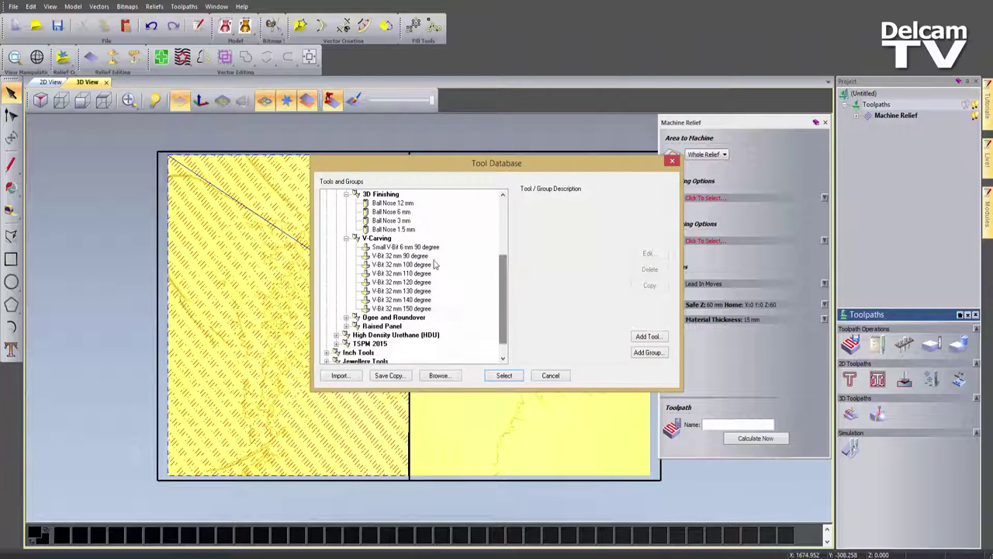
click(410, 283)
double_click(410, 282)
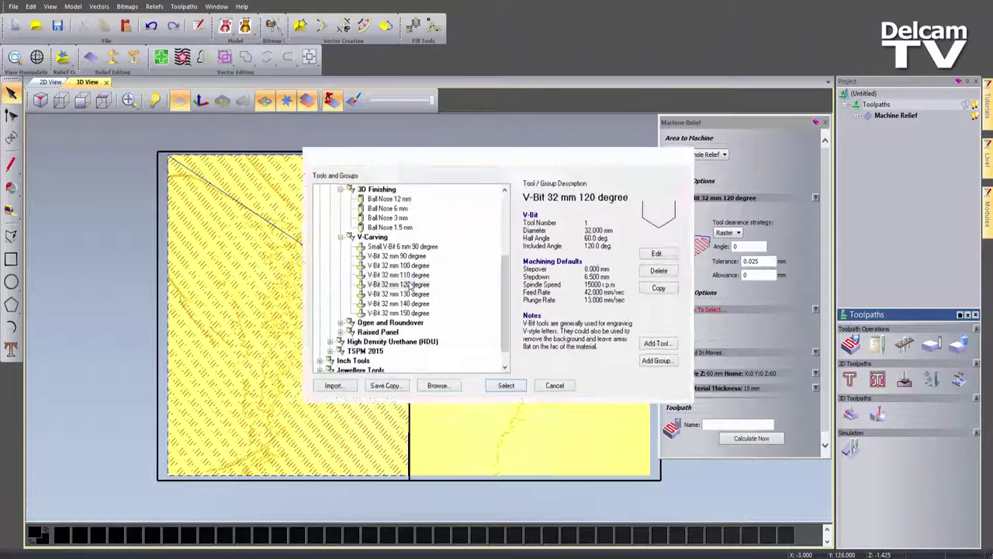
click(726, 200)
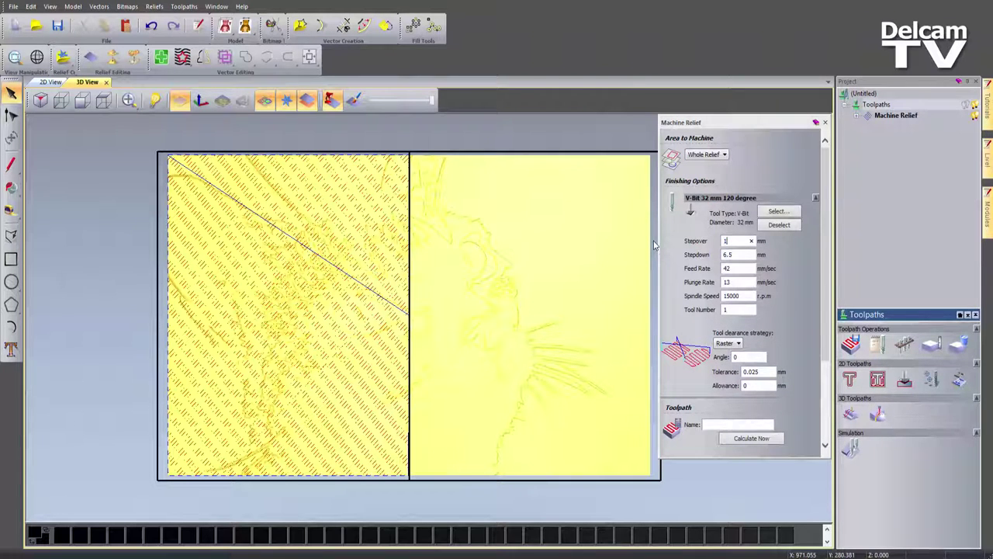
click(721, 199)
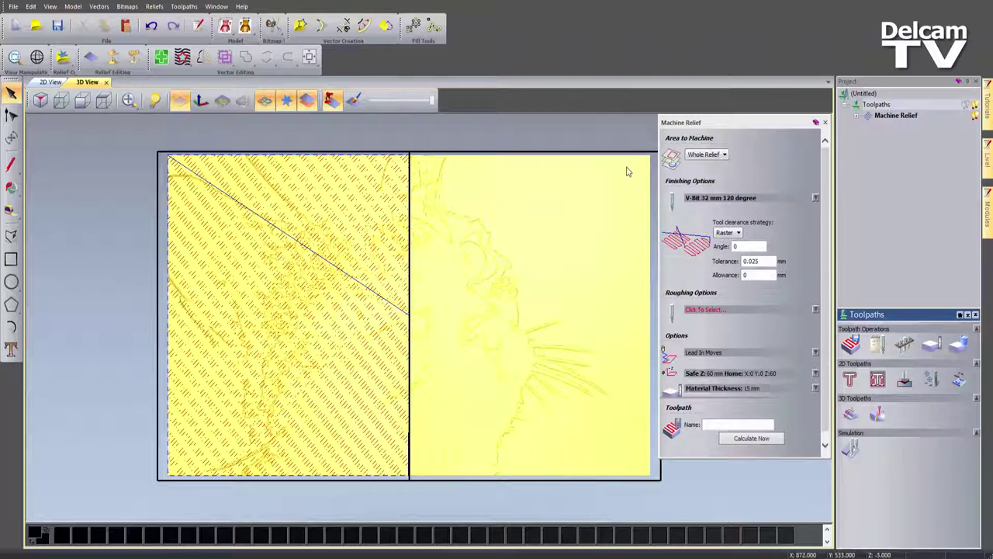
Step: Limit the new toolpath to the inside of the right rectangle, set its raster angle to -45 degrees and calculate it
click(622, 154)
click(708, 154)
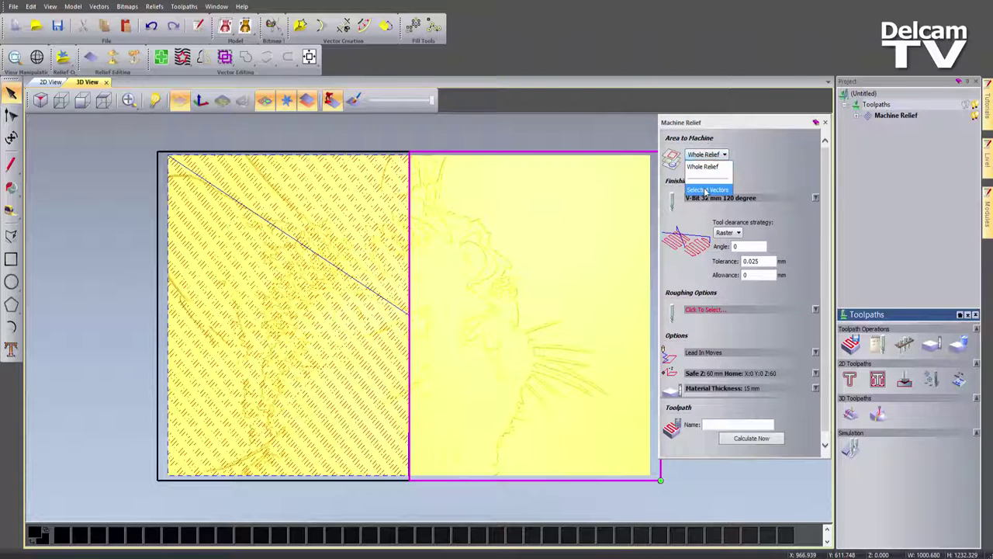
click(706, 189)
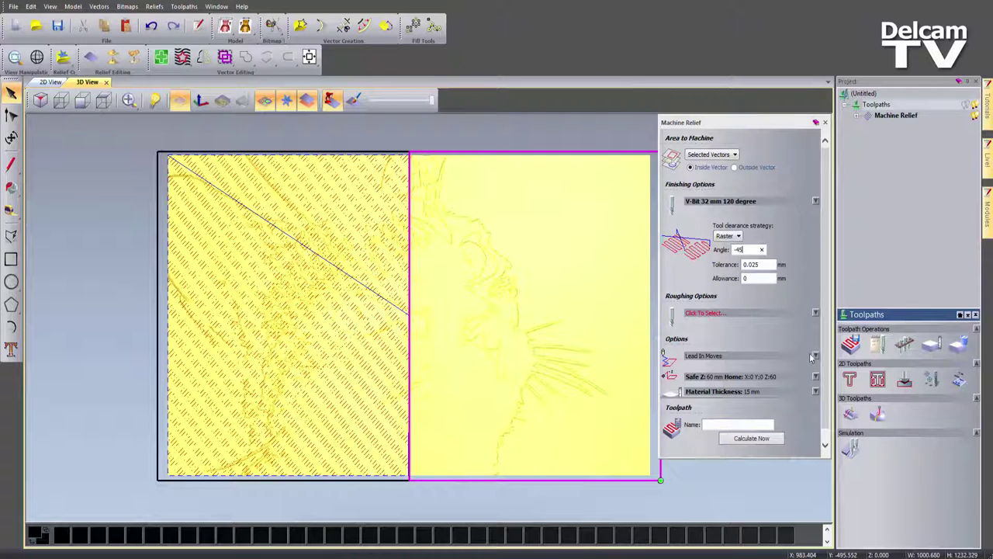
scroll(826, 378, down, 1)
click(760, 442)
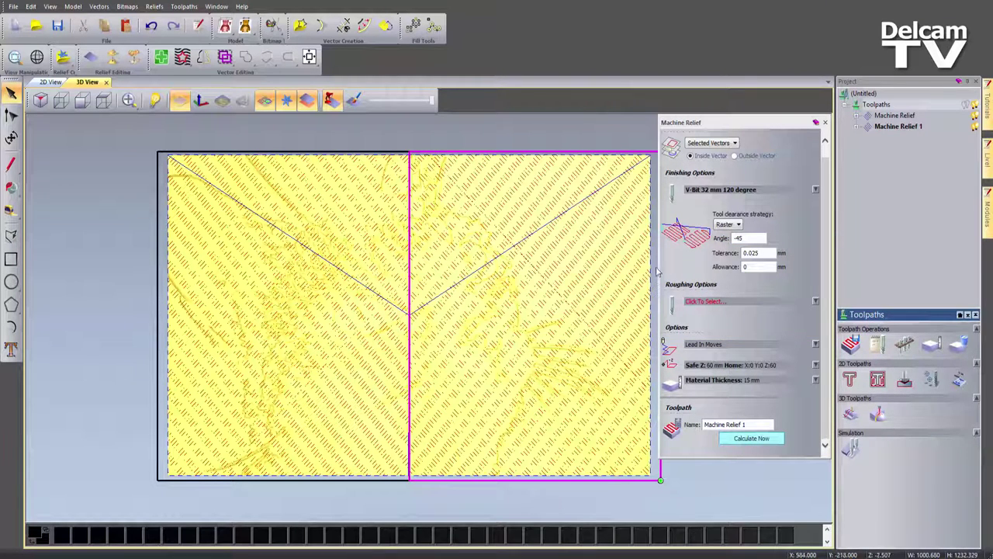
Step: Close the Machine Relief settings and simulate all toolpaths on the cat relief
click(826, 122)
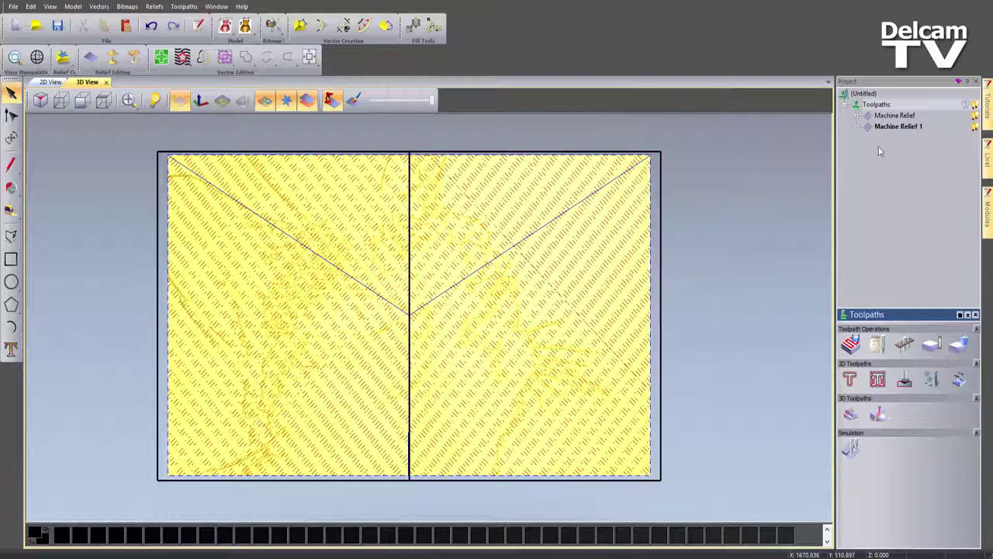
right_click(884, 111)
click(921, 193)
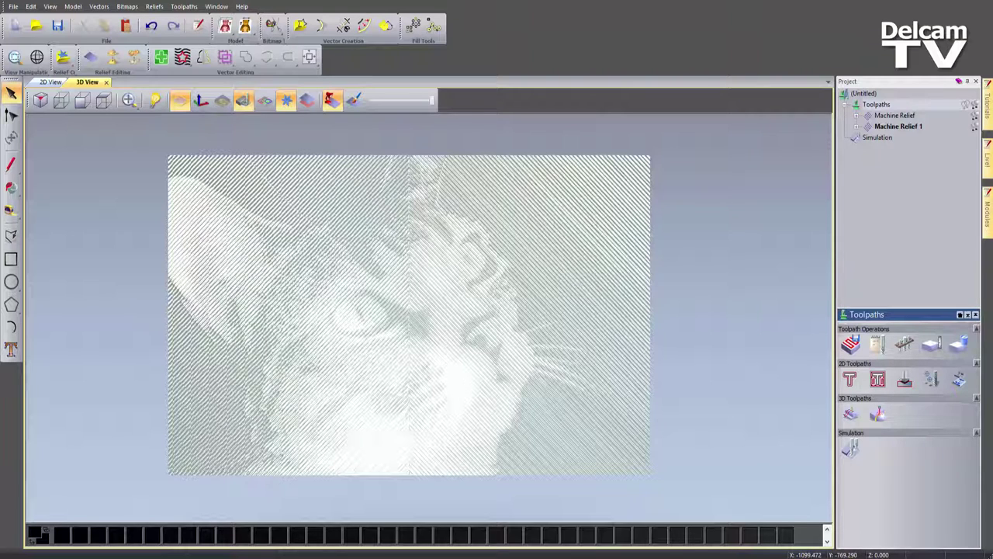
Step: Switch to the Express 2015 - Working With Images folder and bring 04.jpg into ArtCAM Express as a new model
key(alt+Tab)
click(711, 225)
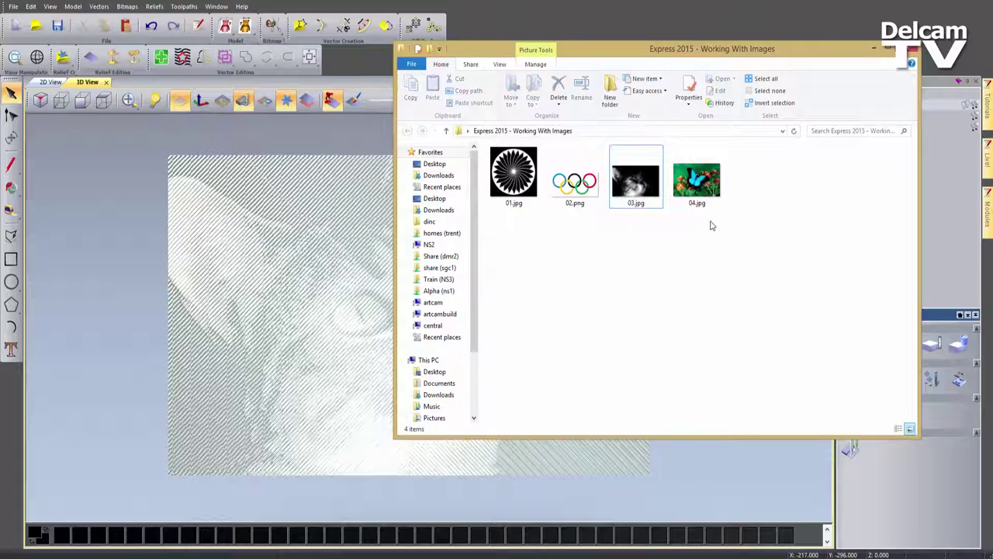
click(706, 192)
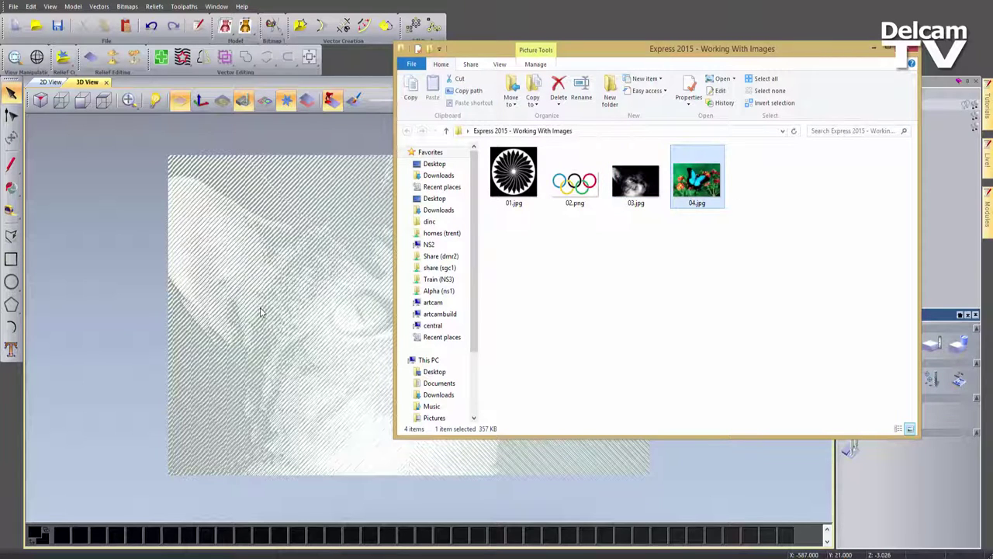
drag(260, 312, 281, 328)
click(503, 303)
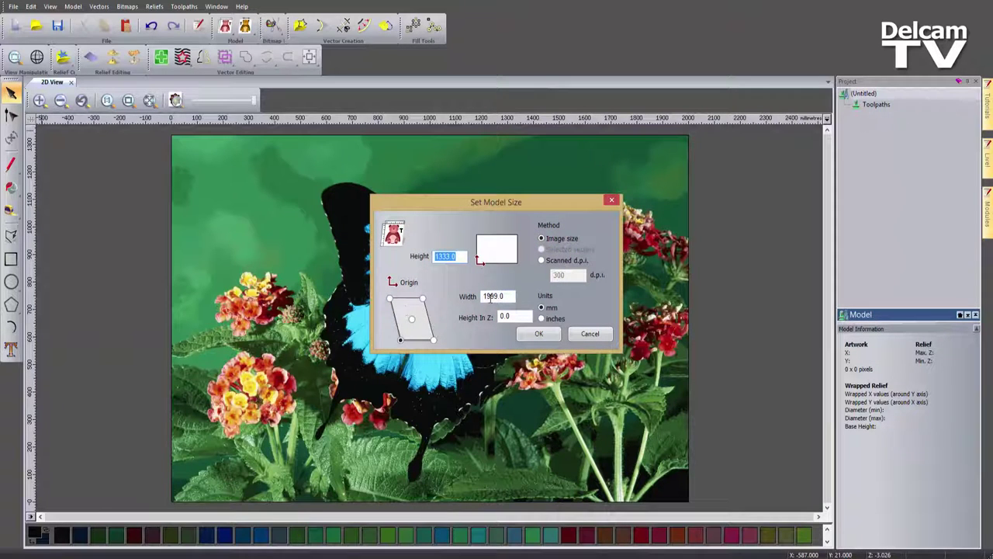
Step: Set the new model's height in Z to 5 mm and create the model at its image size
double_click(513, 315)
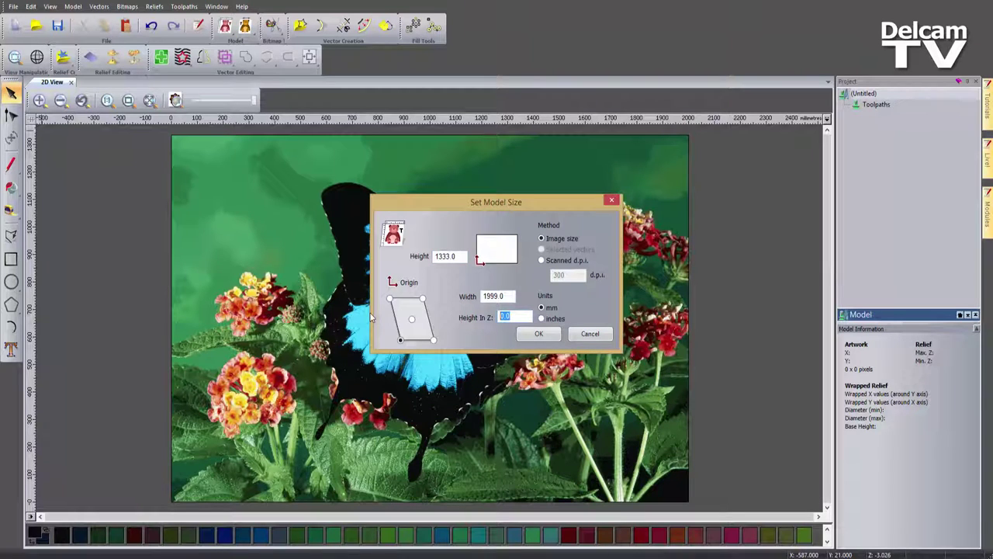
text(5)
click(538, 333)
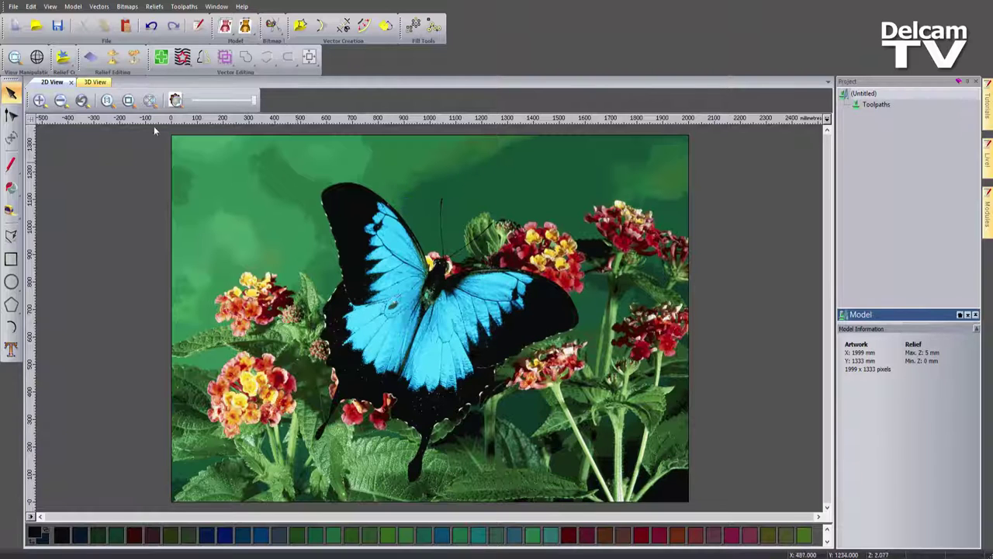
Step: Show the butterfly relief in 3D and smooth the whole relief twice with one smoothing pass each
click(95, 82)
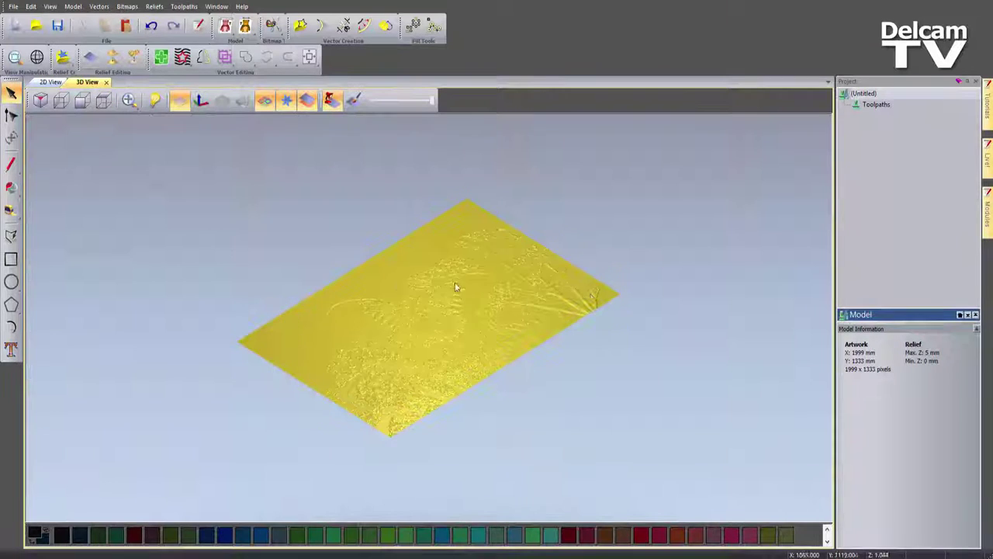
drag(596, 338, 476, 375)
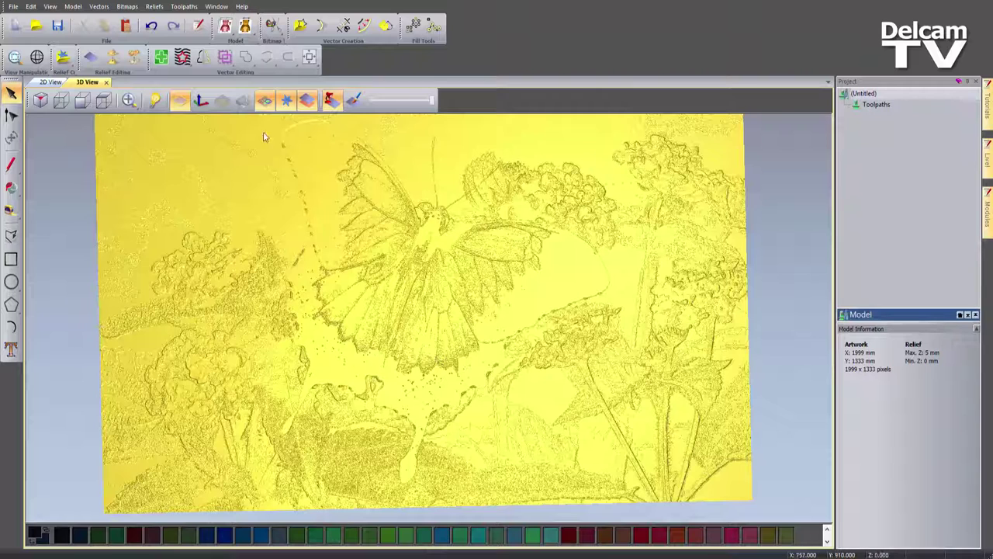
click(112, 57)
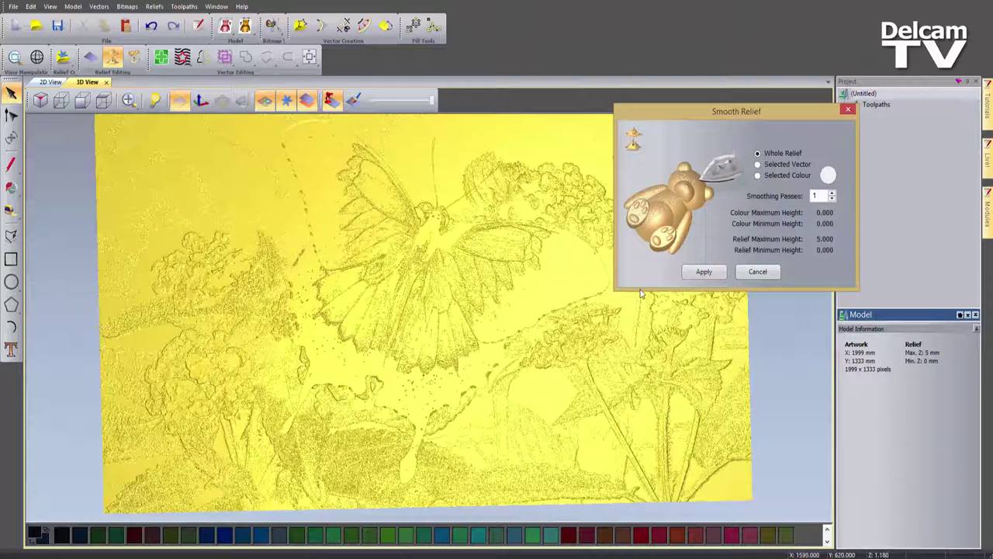
click(704, 271)
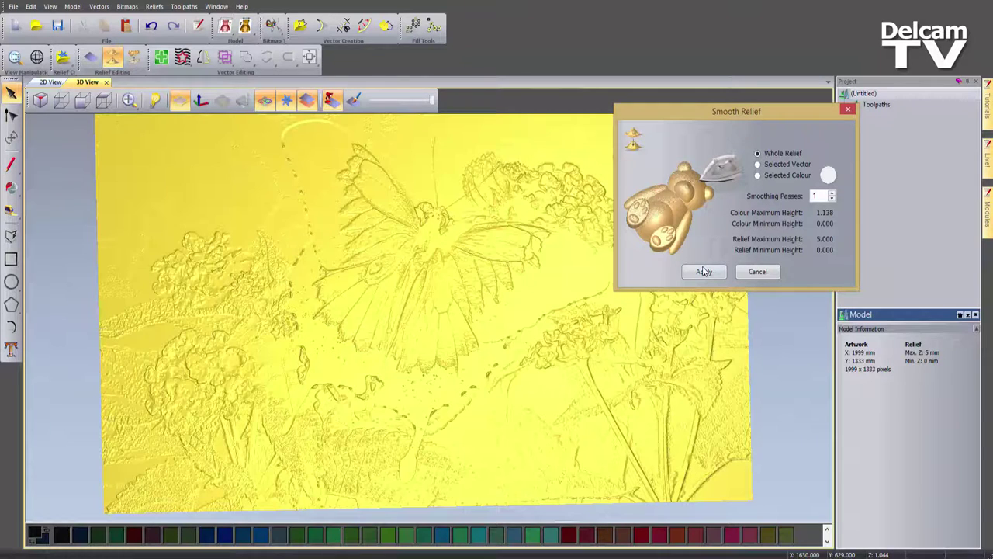
click(704, 271)
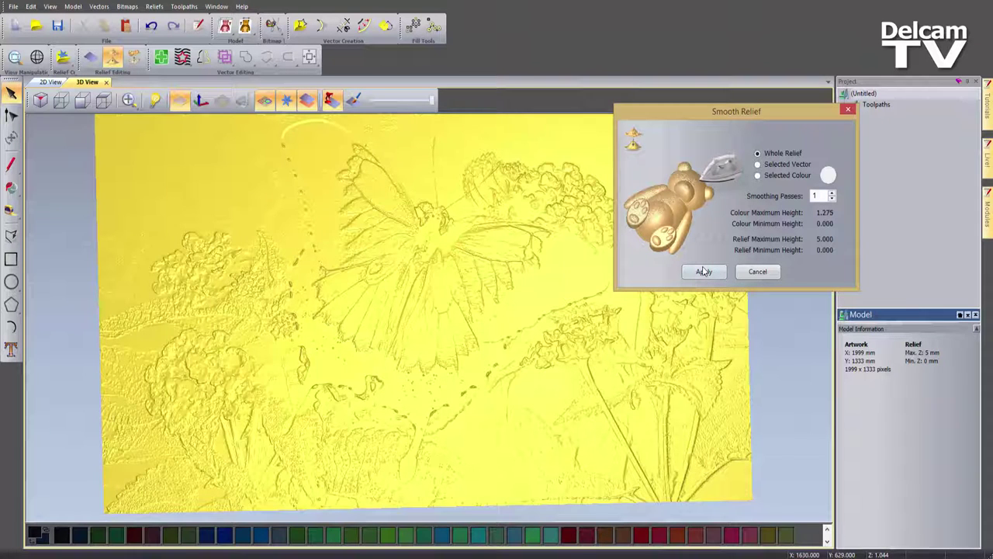
click(757, 272)
drag(468, 348, 497, 406)
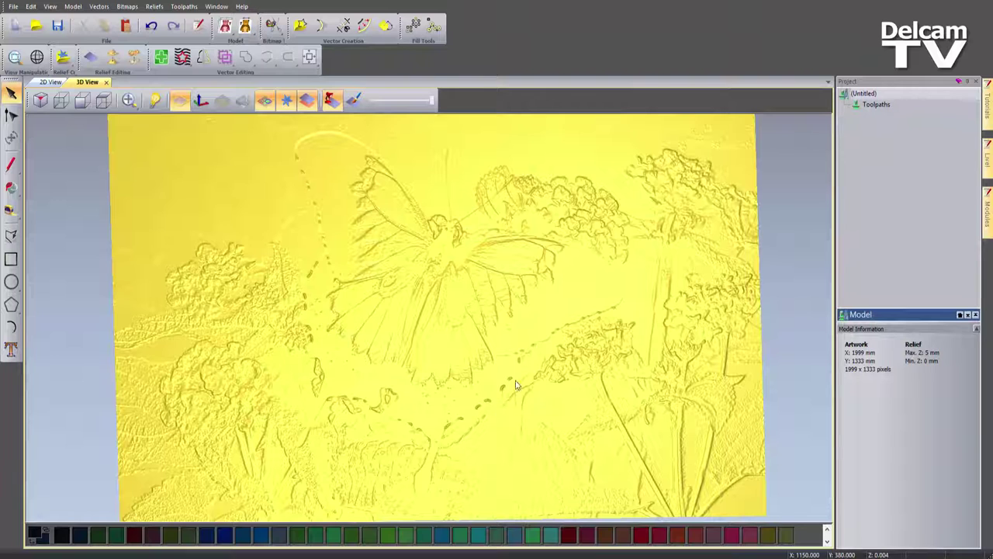
Step: Start a Machine Relief toolpath for the whole relief with the Ball Nose 1.5 mm finishing tool and a 0.5 mm stepover
click(876, 104)
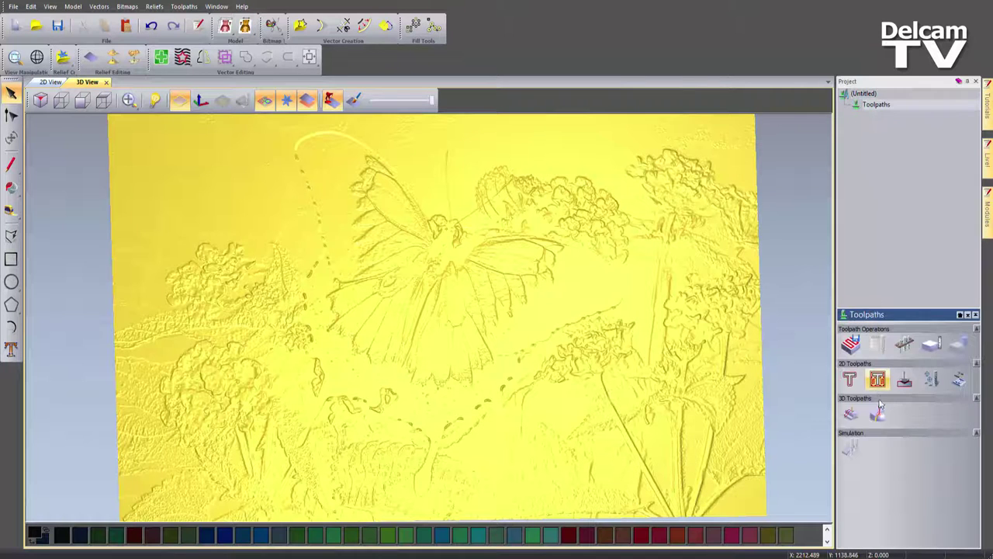
click(851, 414)
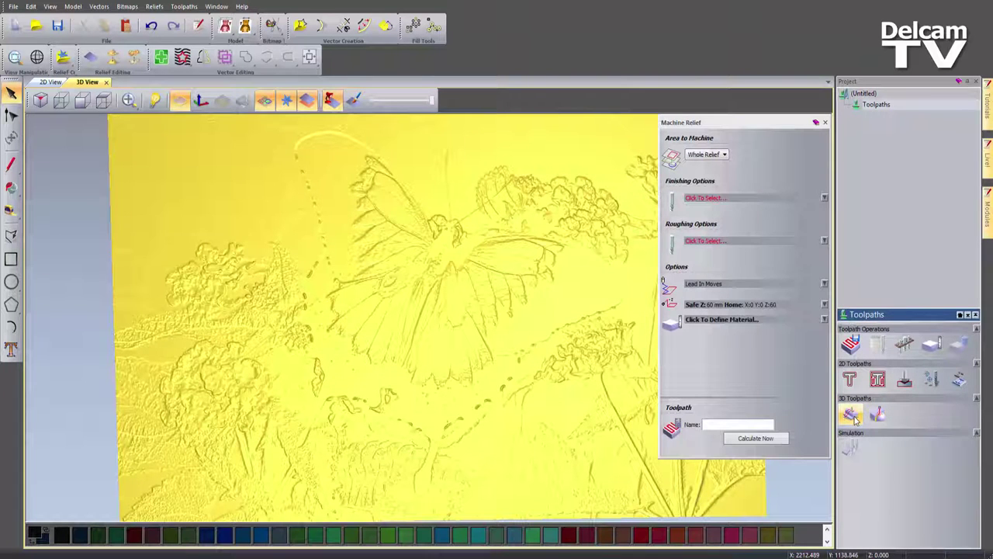
click(710, 198)
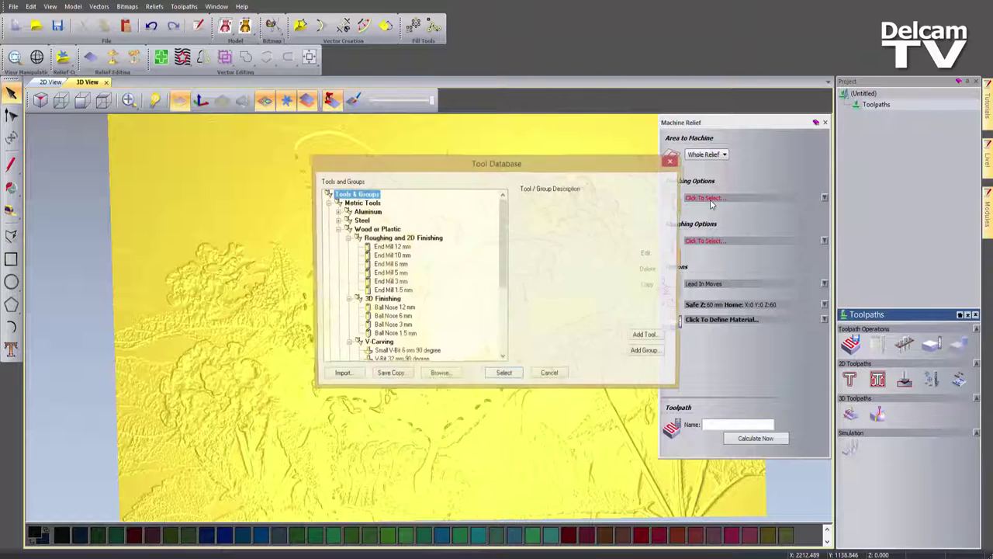
double_click(394, 335)
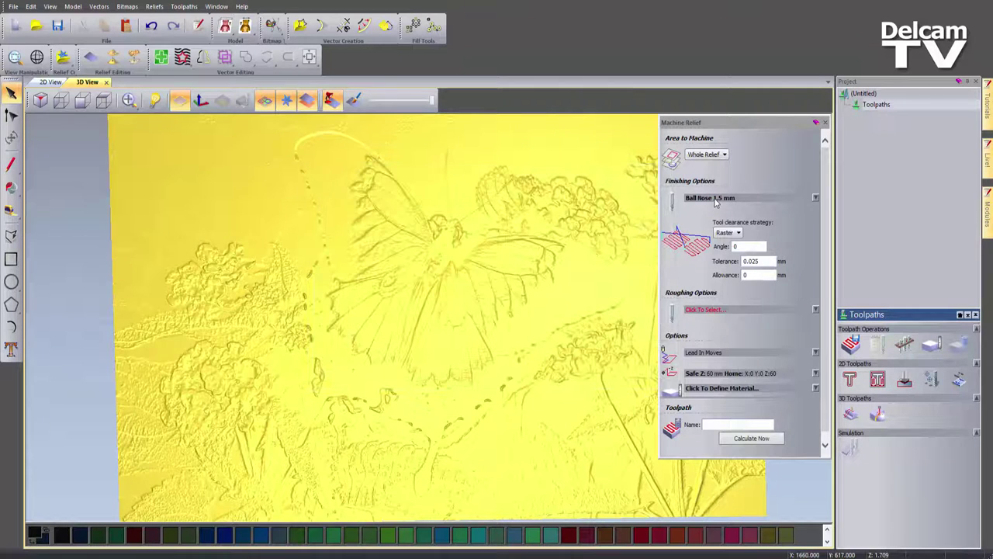
click(730, 241)
text(0.5)
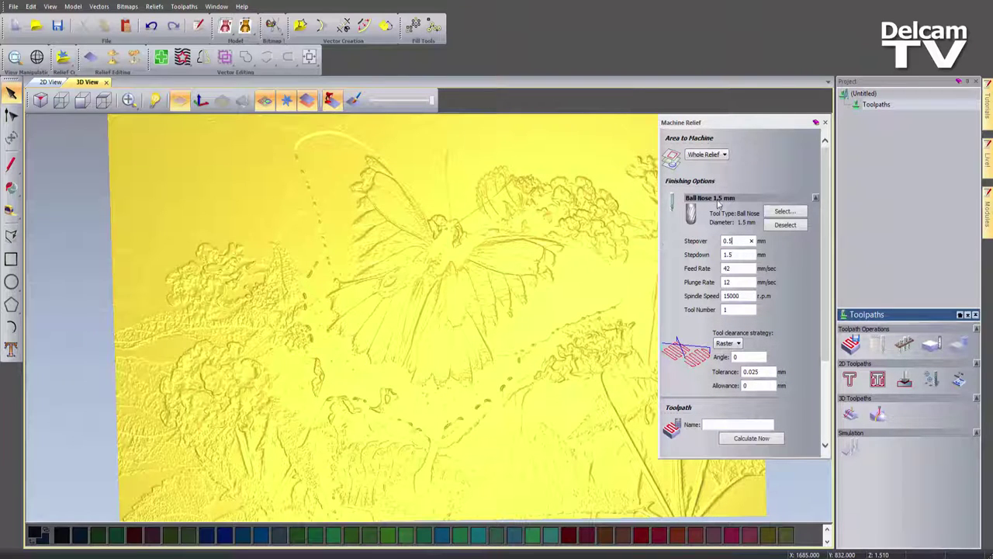
click(719, 201)
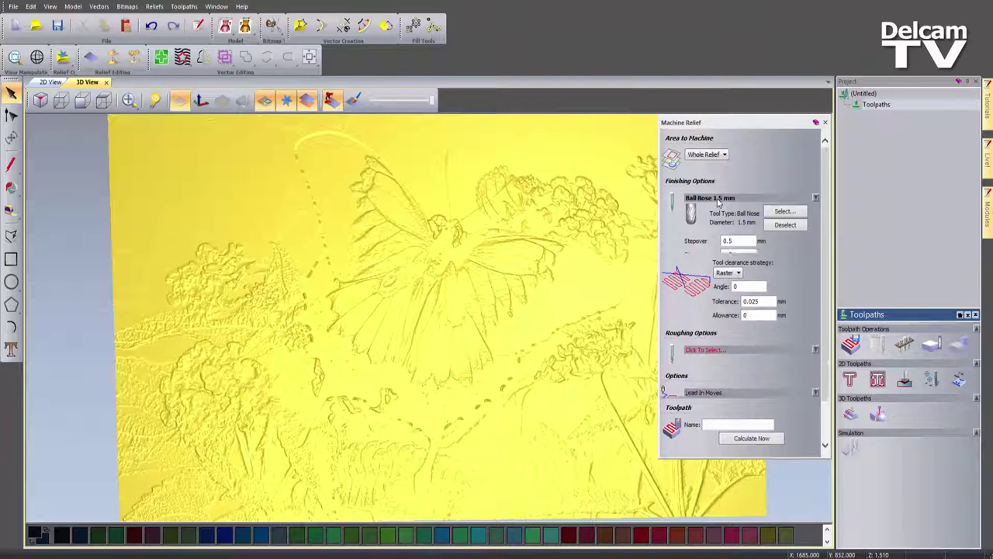
Step: Define the material as 15 mm thick with Z zero at its top surface, calculate the toolpath and close its settings
click(745, 388)
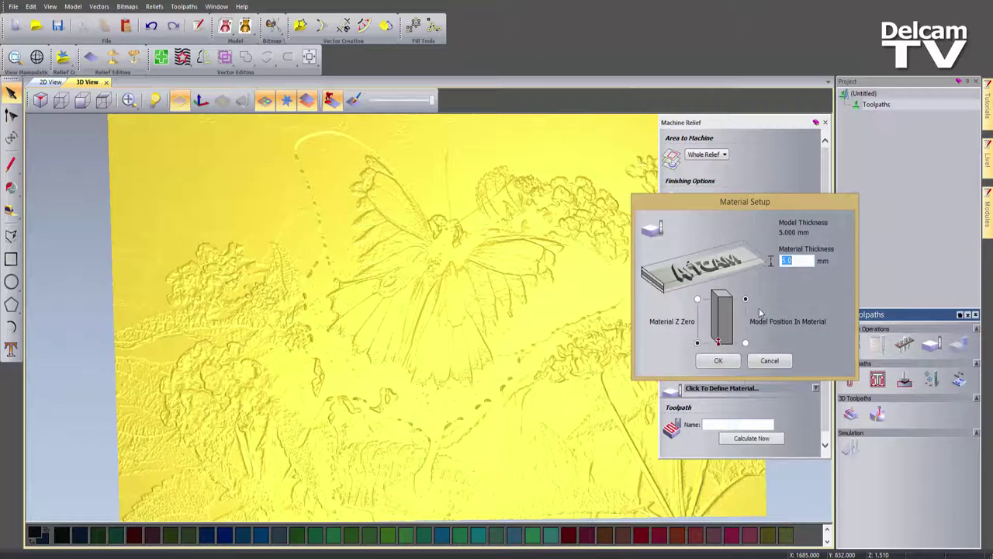
text(15)
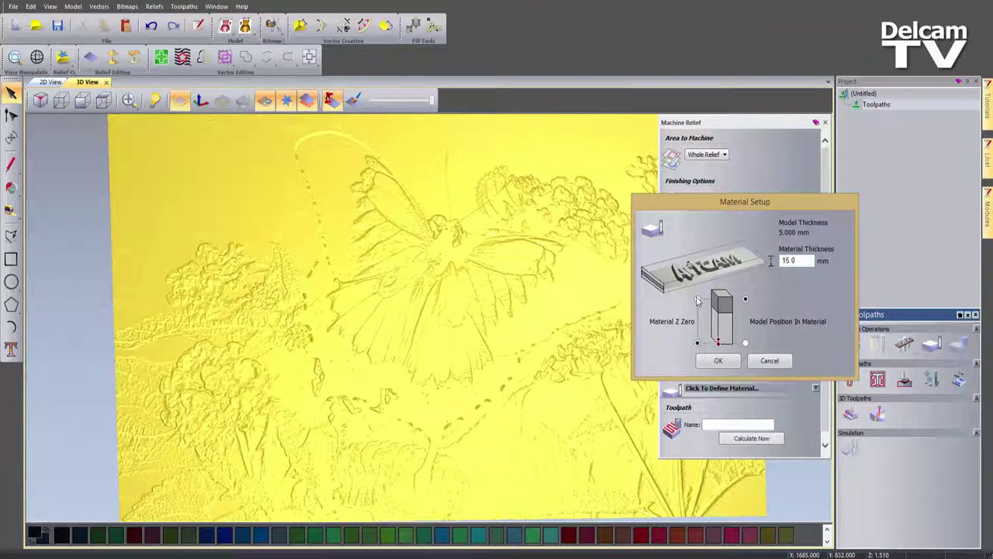
click(717, 361)
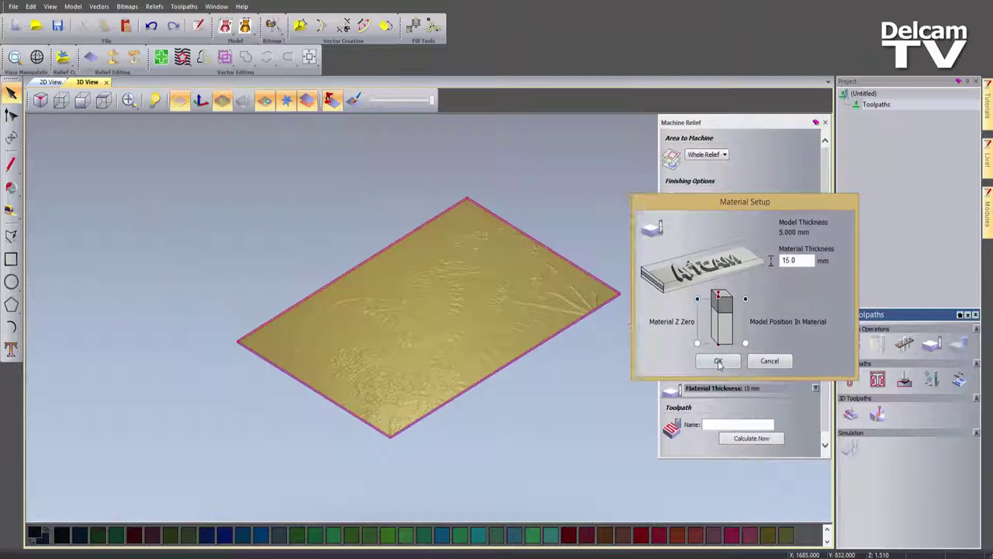
click(746, 438)
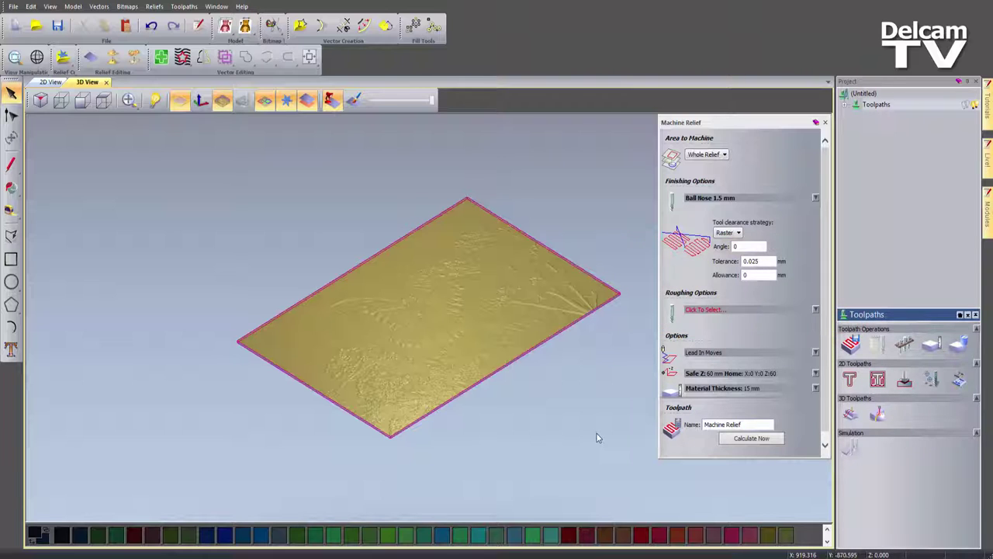
click(825, 122)
Step: Simulate all toolpaths on the butterfly model and inspect the carved relief
right_click(873, 104)
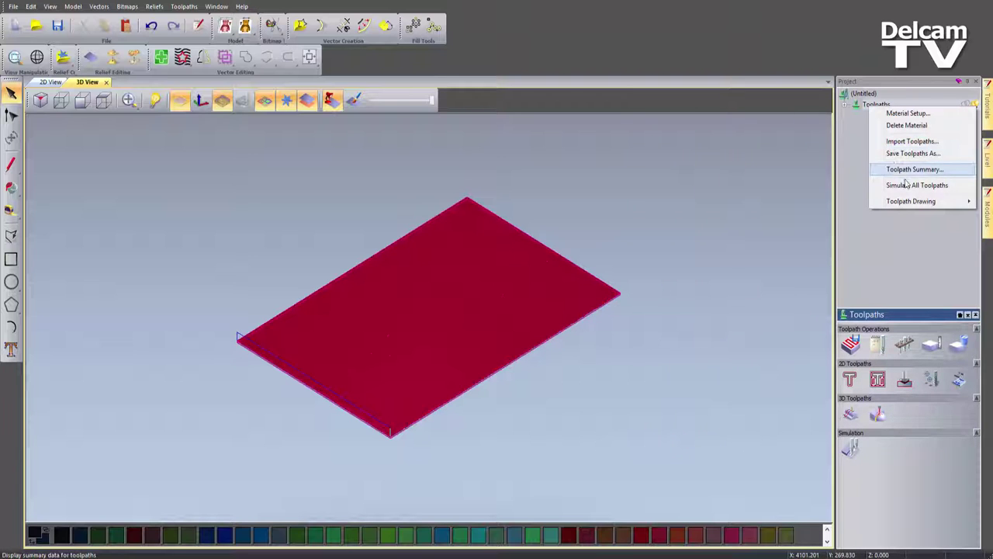
click(905, 184)
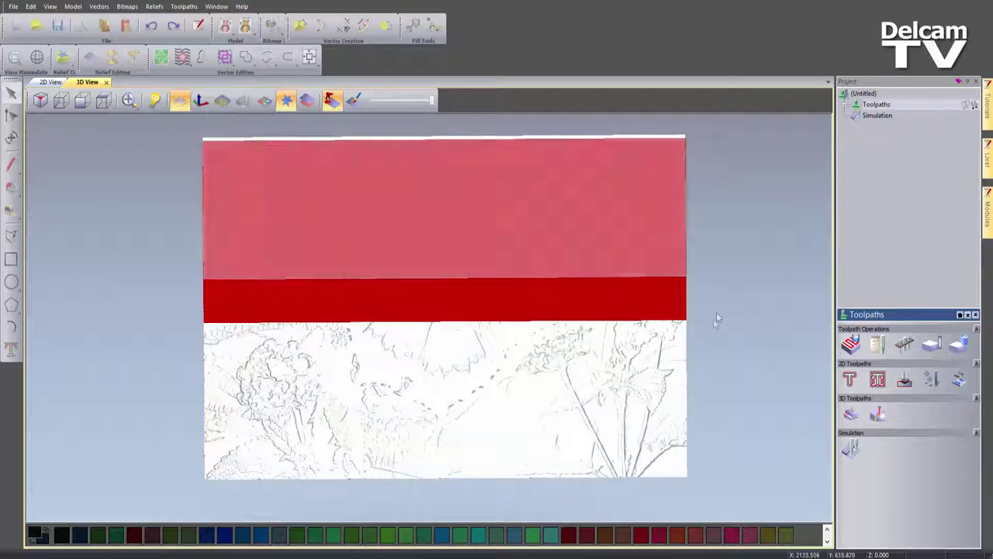
drag(582, 339, 450, 311)
scroll(487, 345, up, 3)
drag(468, 376, 422, 329)
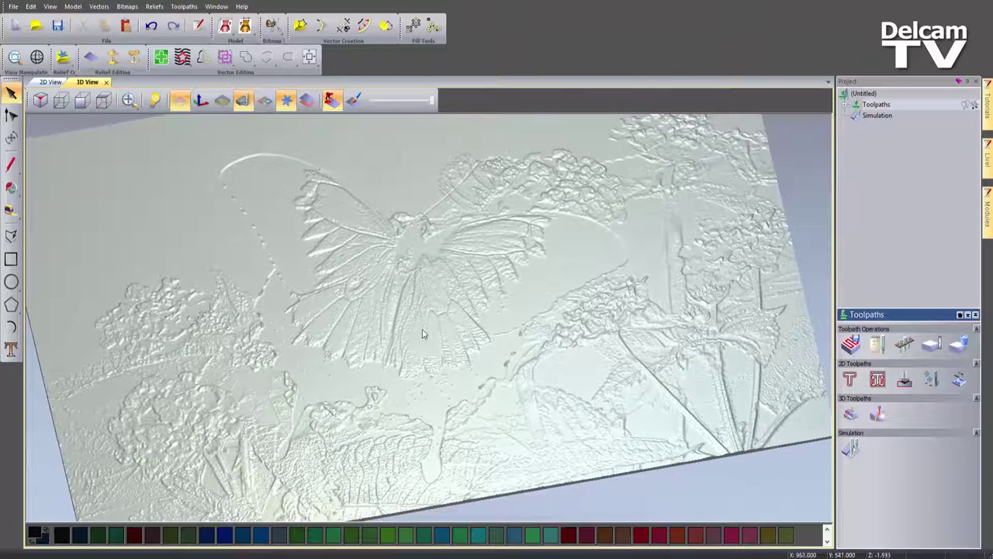
drag(494, 337, 483, 375)
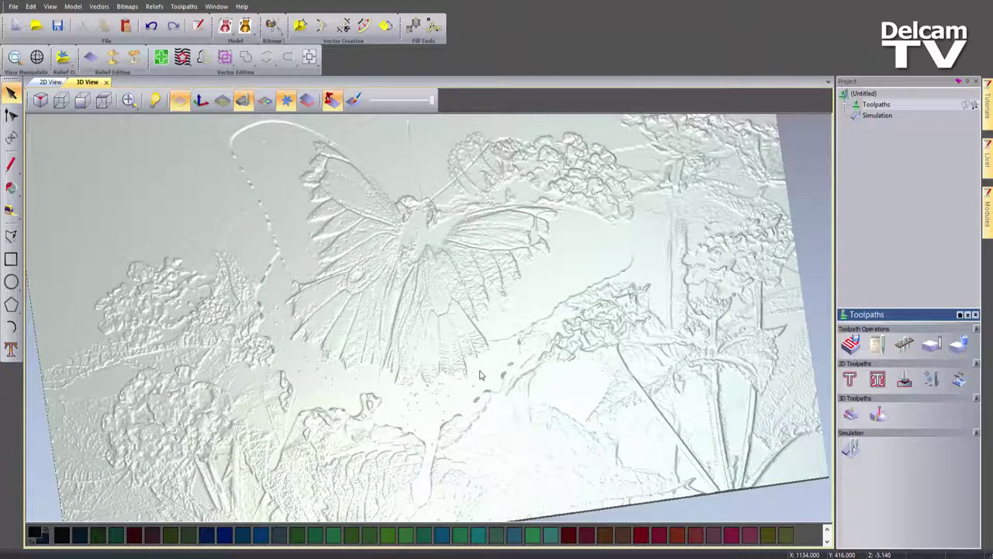
scroll(442, 363, down, 3)
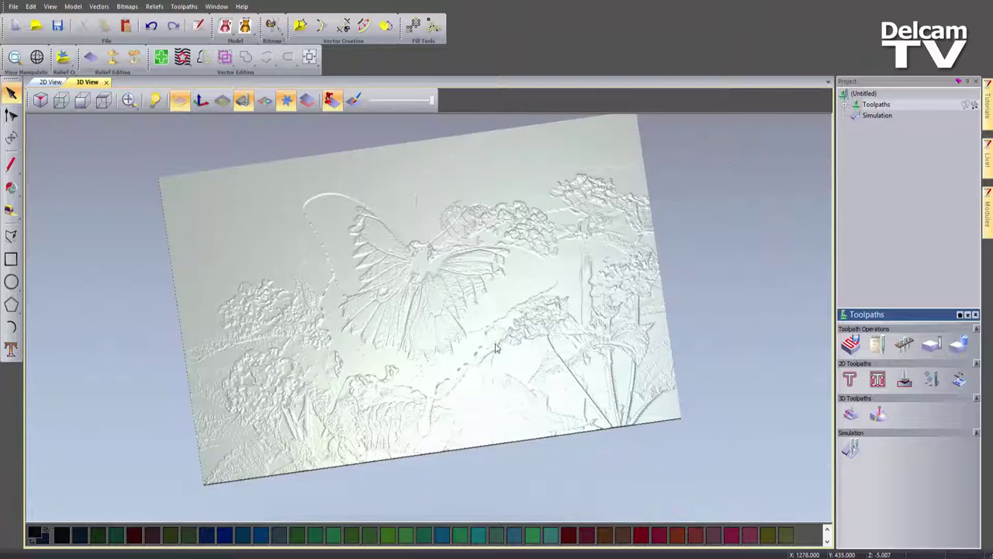
drag(497, 344, 498, 359)
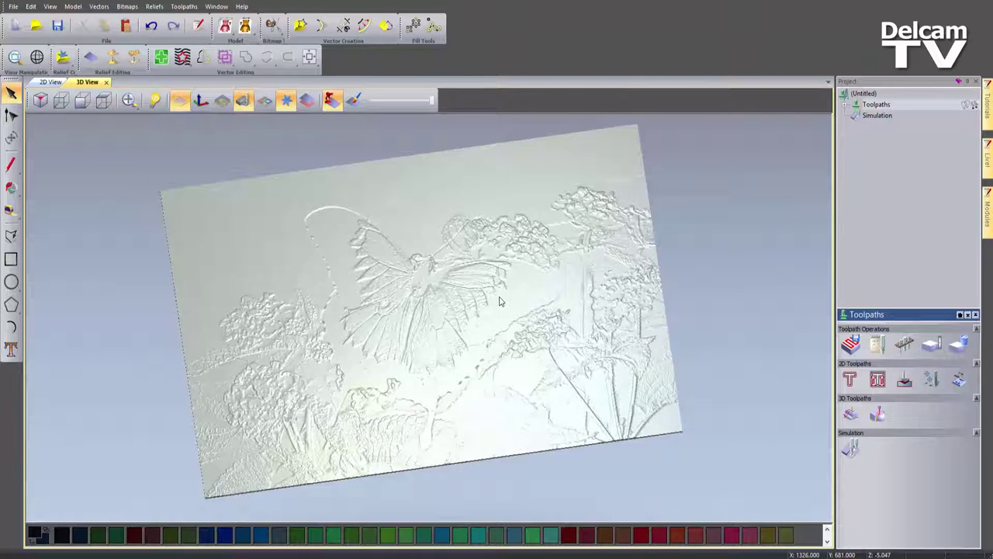
Step: In the 2D view, reduce the butterfly image to 2 colours for Bitmap to Vector and create boundary vectors
click(48, 83)
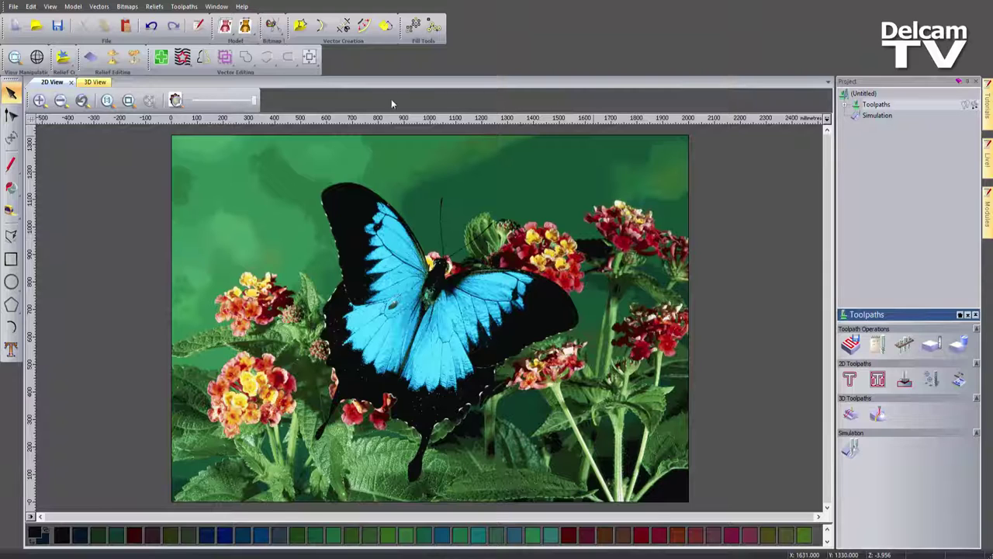
click(385, 28)
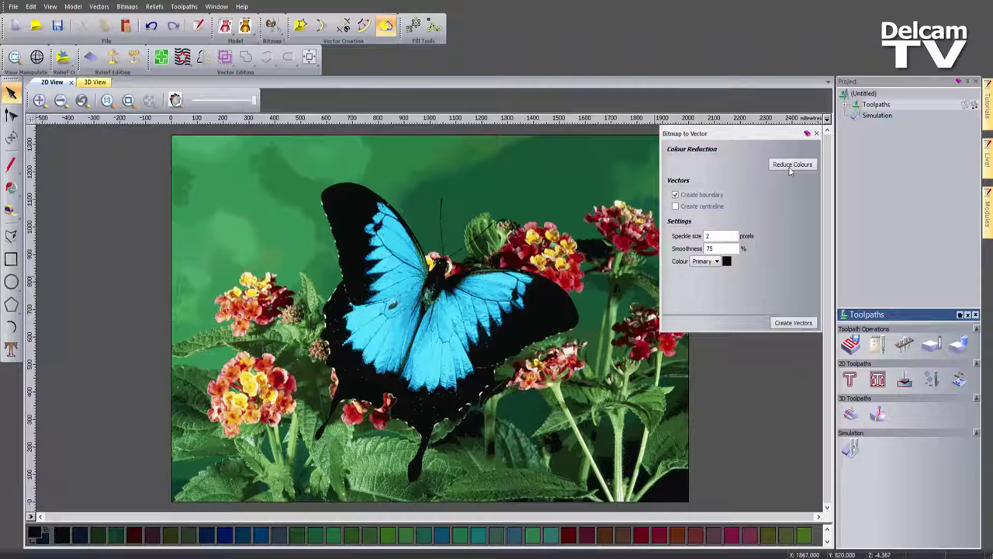
click(788, 166)
drag(498, 224, 718, 351)
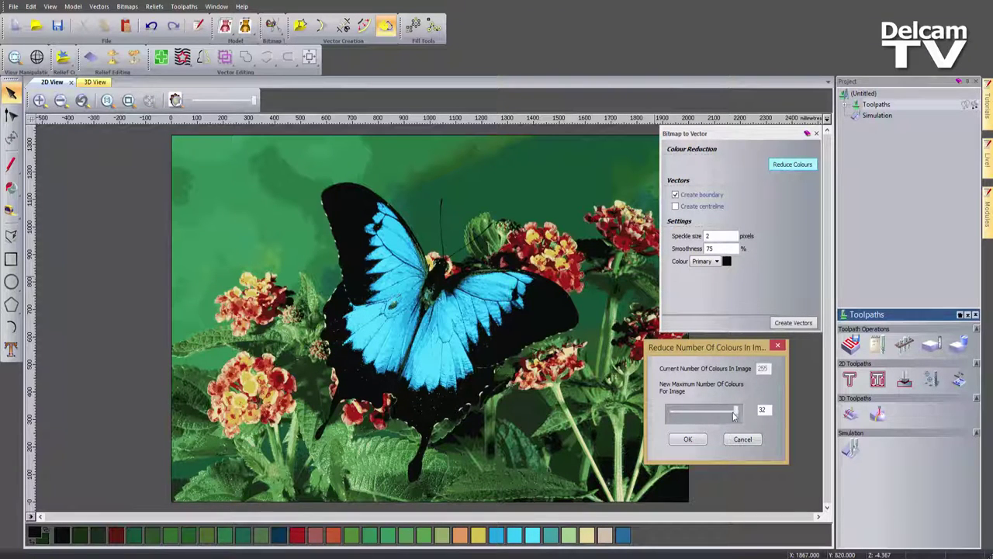
drag(736, 413, 672, 413)
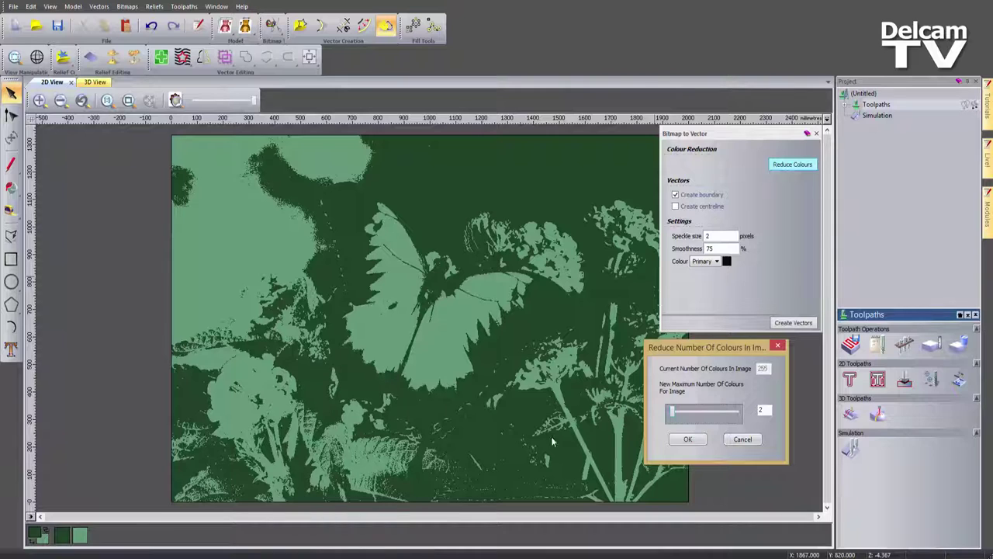
click(686, 440)
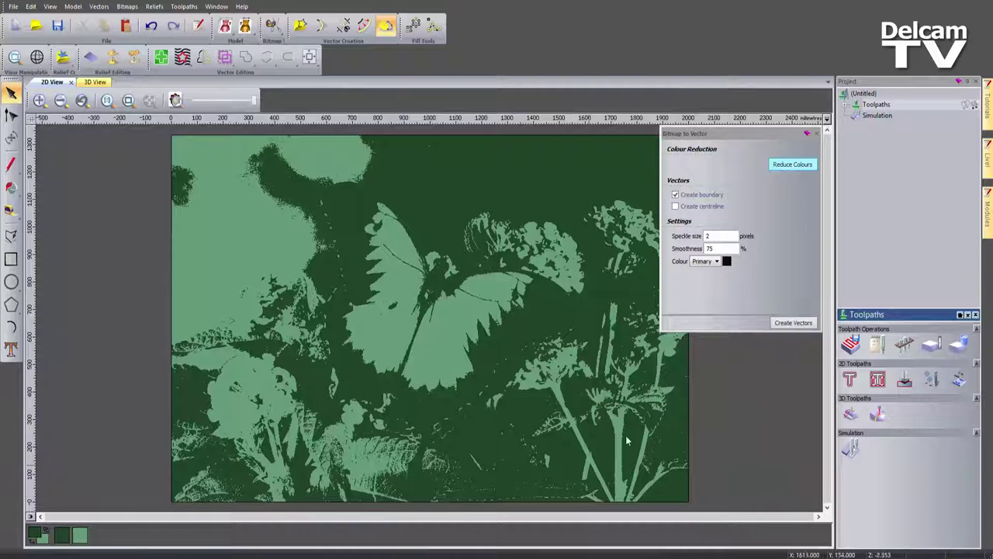
click(788, 322)
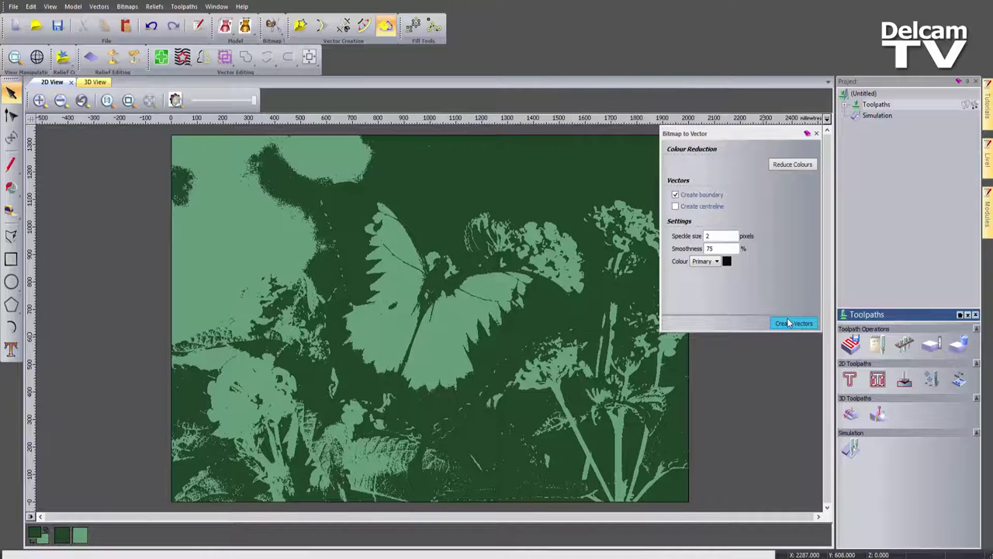
Step: Close the Bitmap to Vector settings and fade the bitmap almost completely to inspect the traced boundary vectors
click(816, 132)
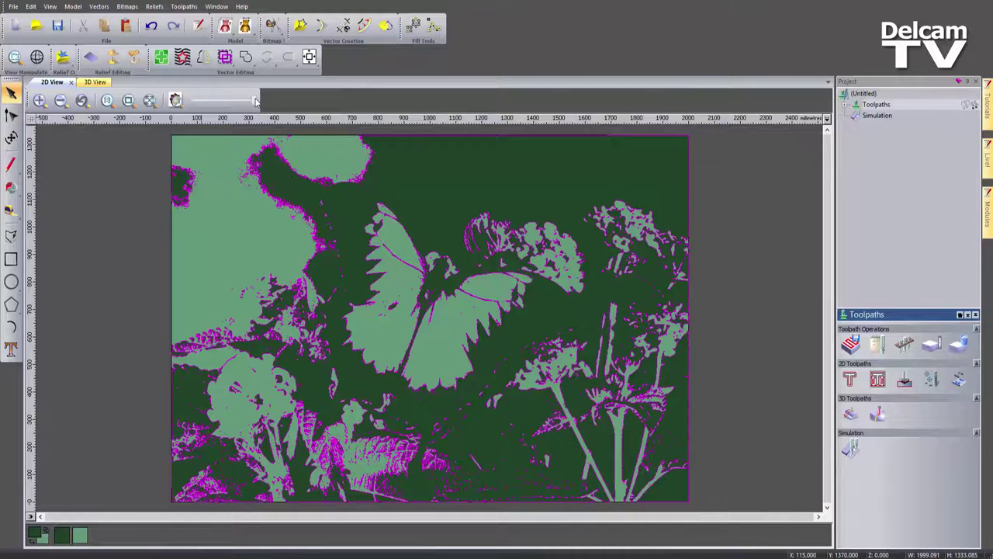
drag(250, 101, 191, 101)
click(792, 305)
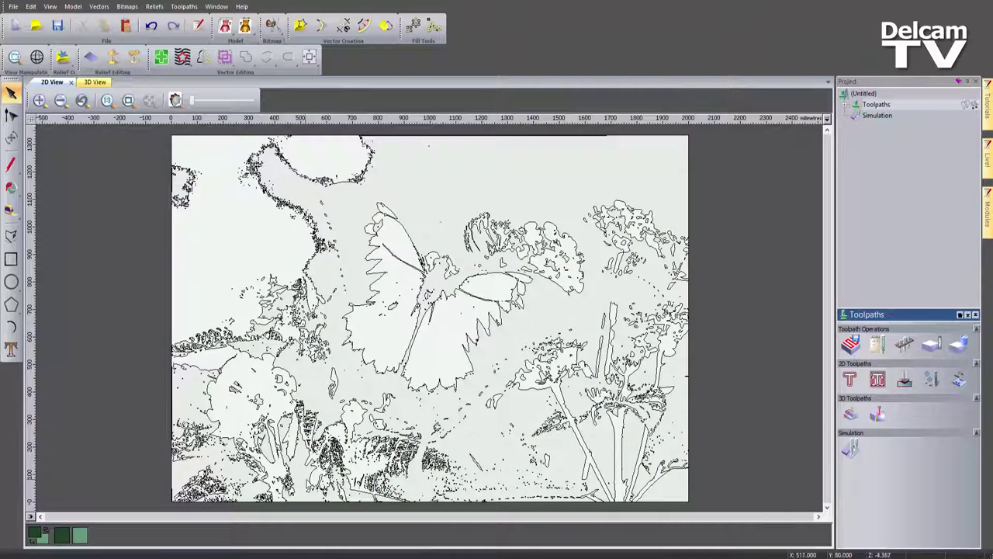
scroll(310, 484, up, 4)
scroll(329, 474, up, 2)
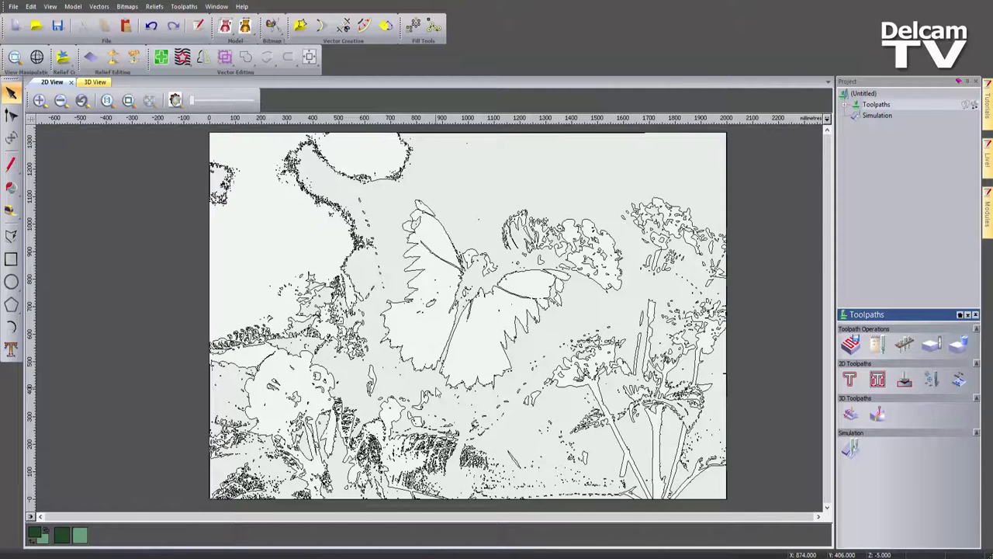
Step: Delete all the traced vectors, restore the bitmap to full visibility and undo the colour reduction of the butterfly image
key(ctrl+a)
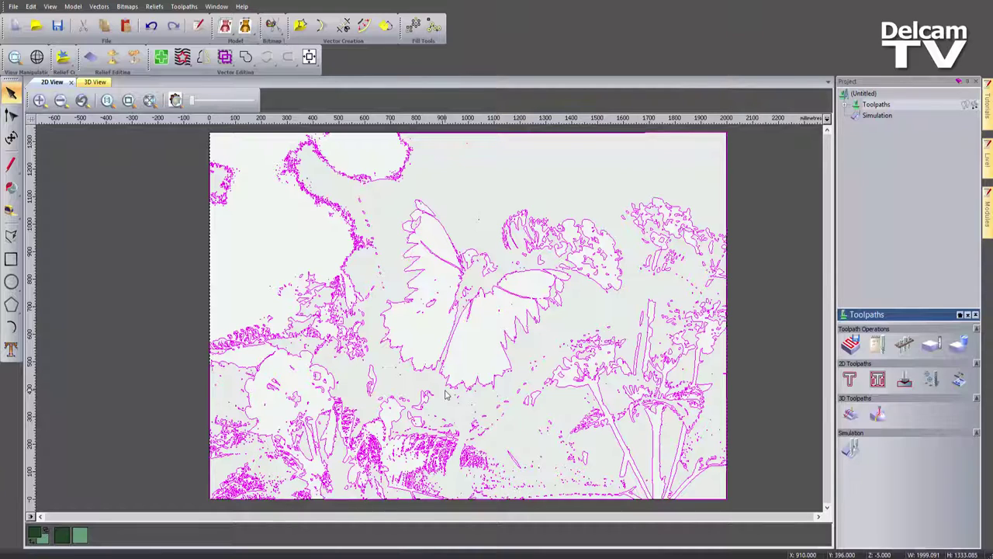
key(Delete)
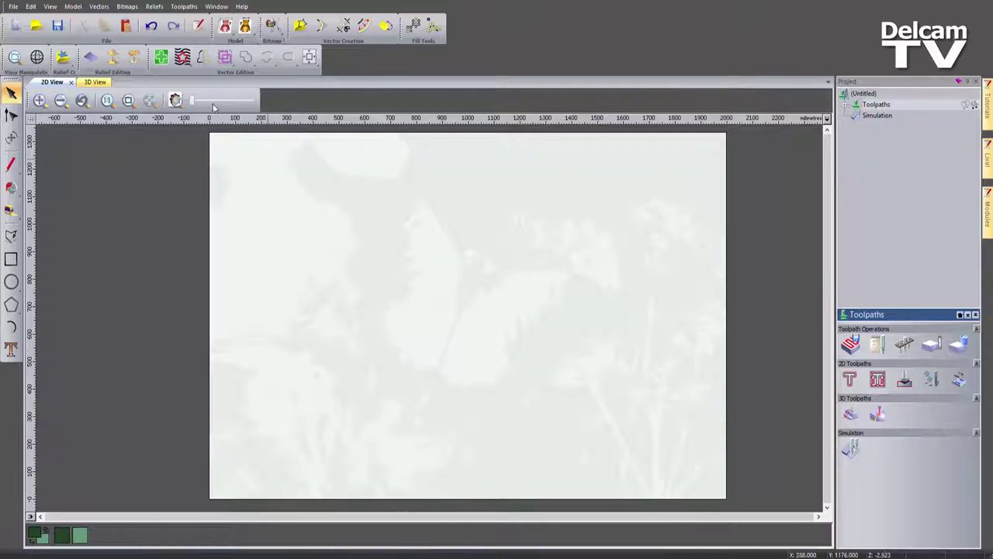
drag(195, 101, 250, 103)
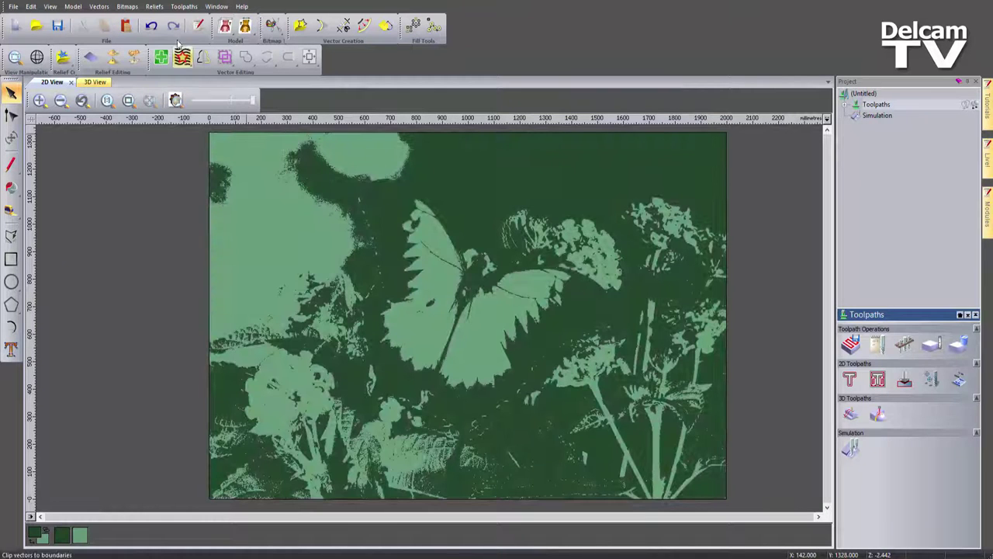
click(151, 26)
click(151, 26)
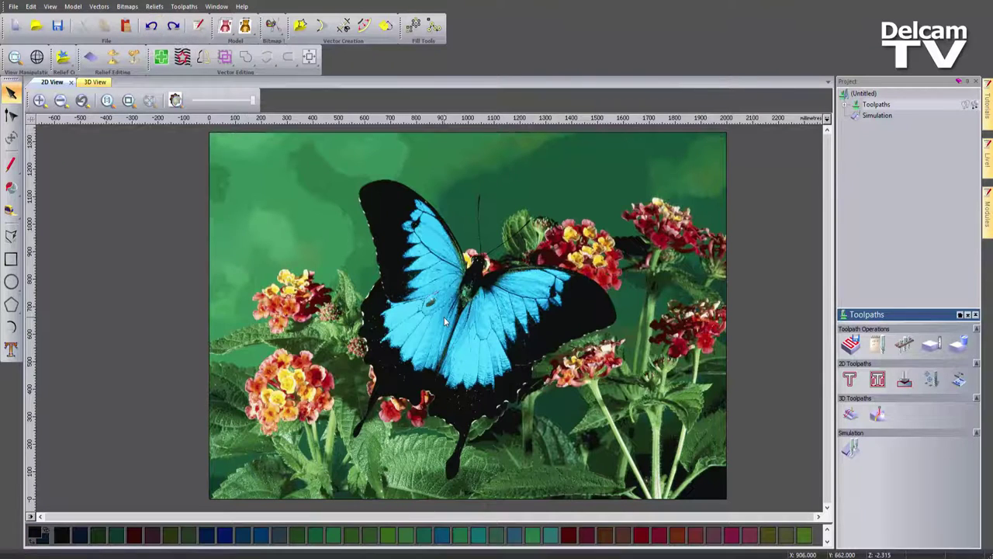
Step: Partly fade the butterfly image and start a smooth polyline up the left wing's outer edge and around its rounded tip
scroll(460, 329, up, 3)
scroll(369, 312, down, 3)
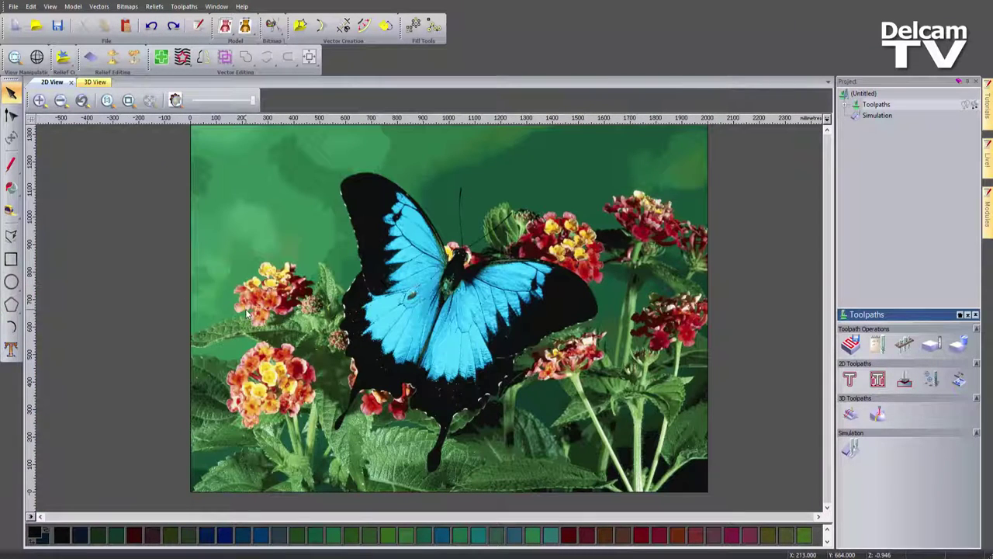
drag(252, 101, 221, 103)
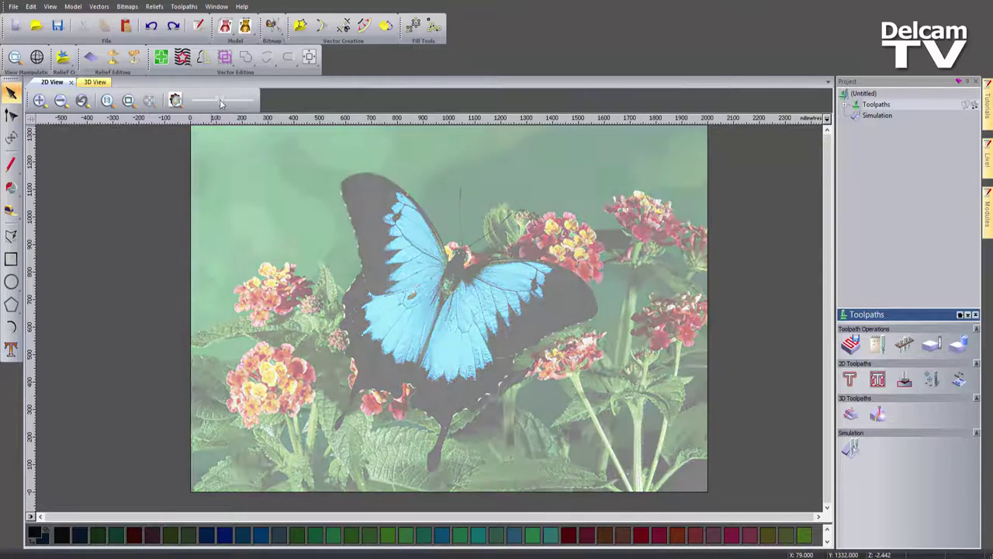
click(11, 236)
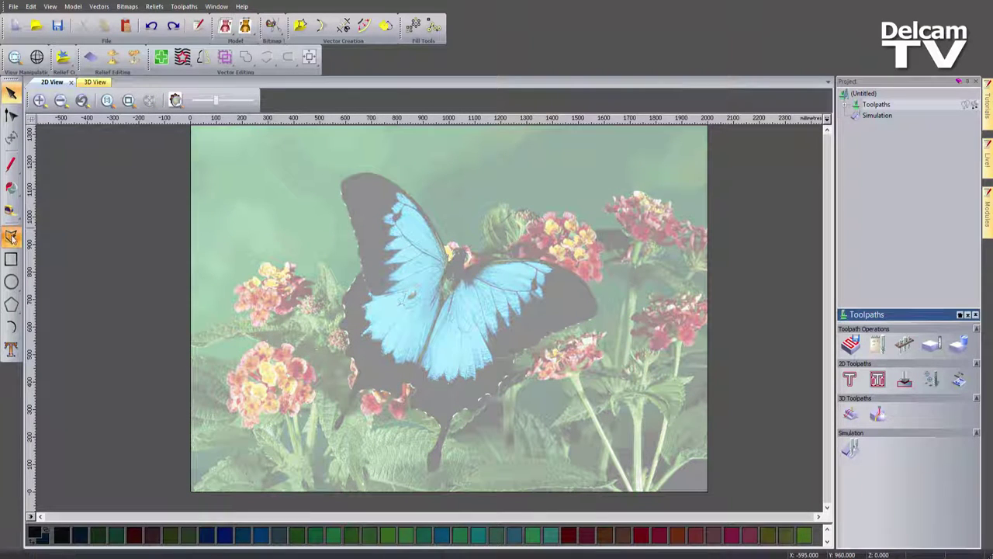
click(361, 268)
click(354, 228)
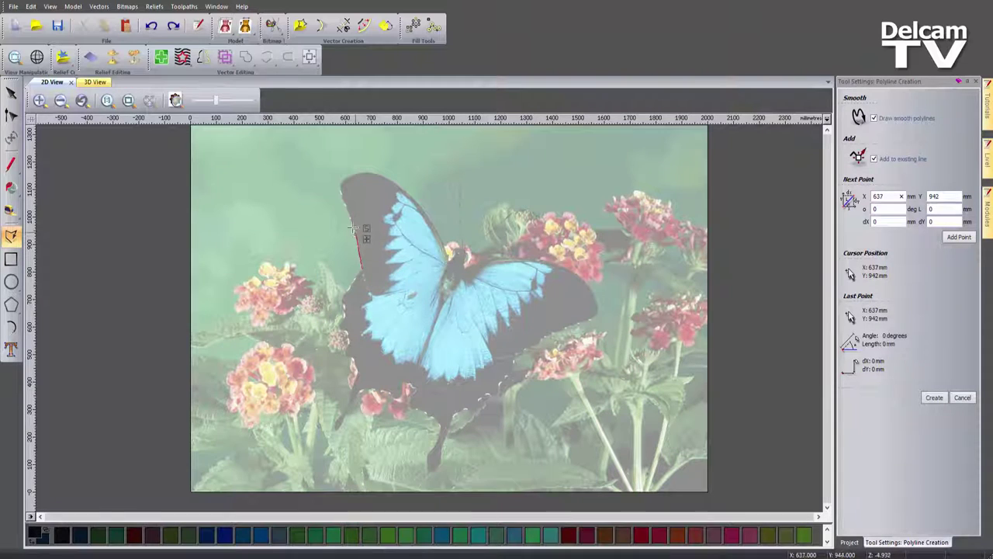
click(348, 208)
click(339, 187)
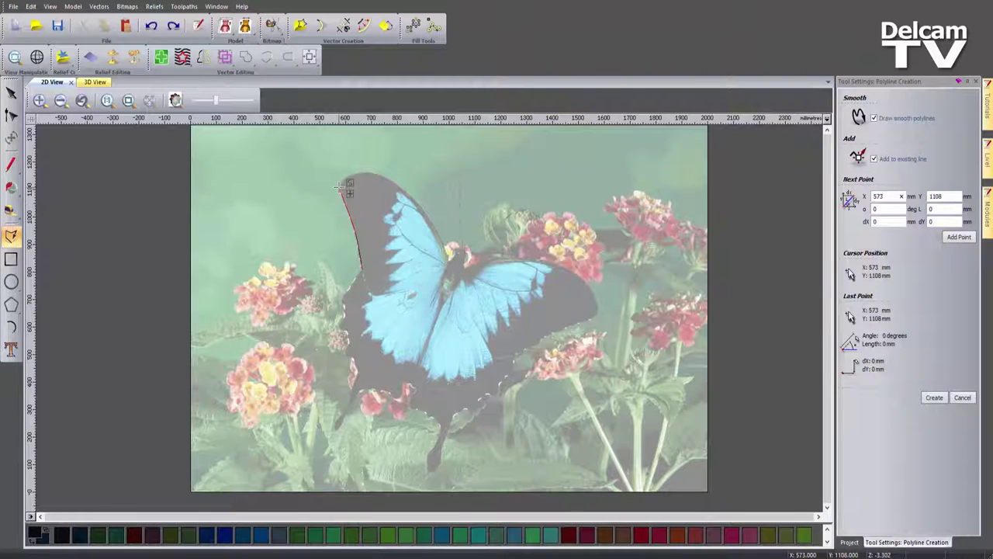
click(343, 176)
click(363, 172)
click(384, 176)
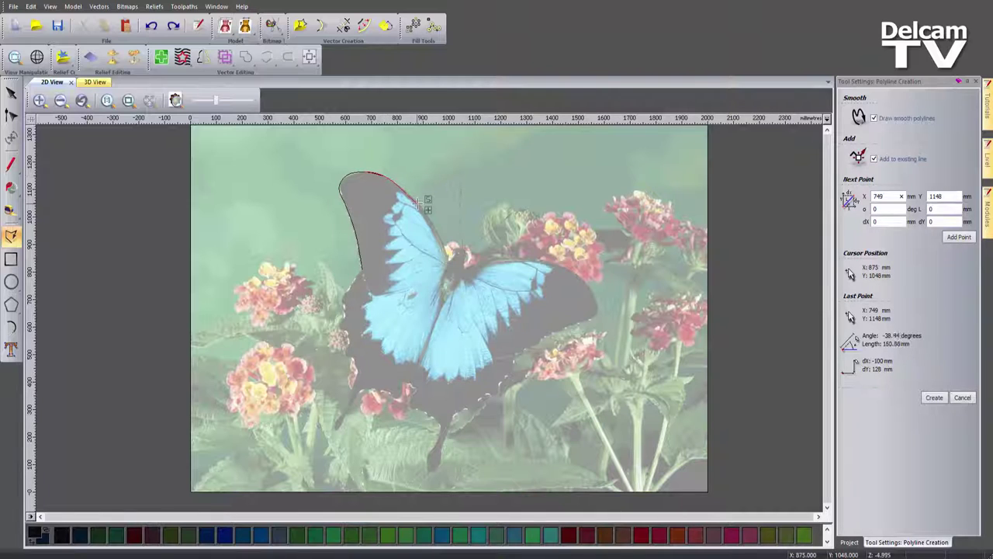
Step: Continue the polyline down the left wing's inner edge beside the body and along its lower edge to the base of the tail
click(447, 253)
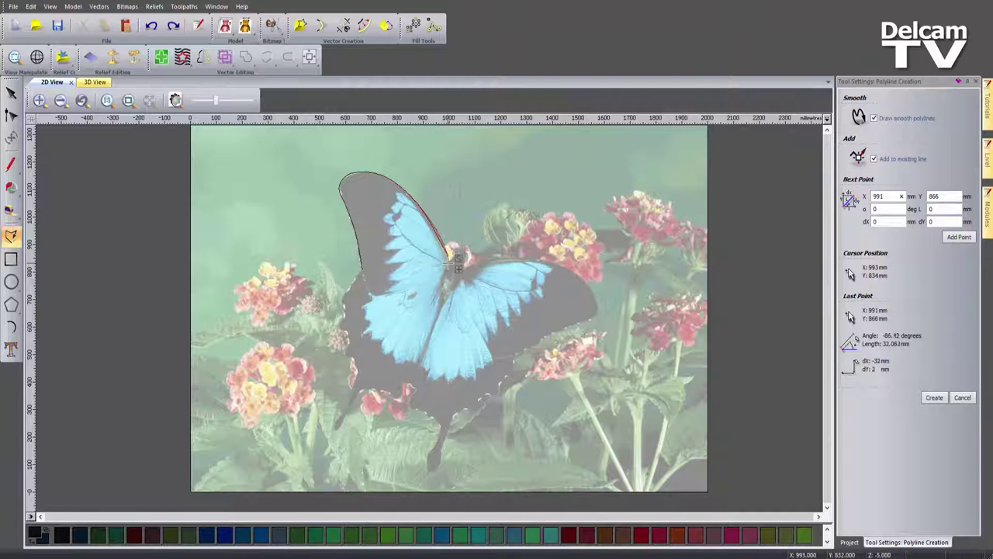
click(441, 282)
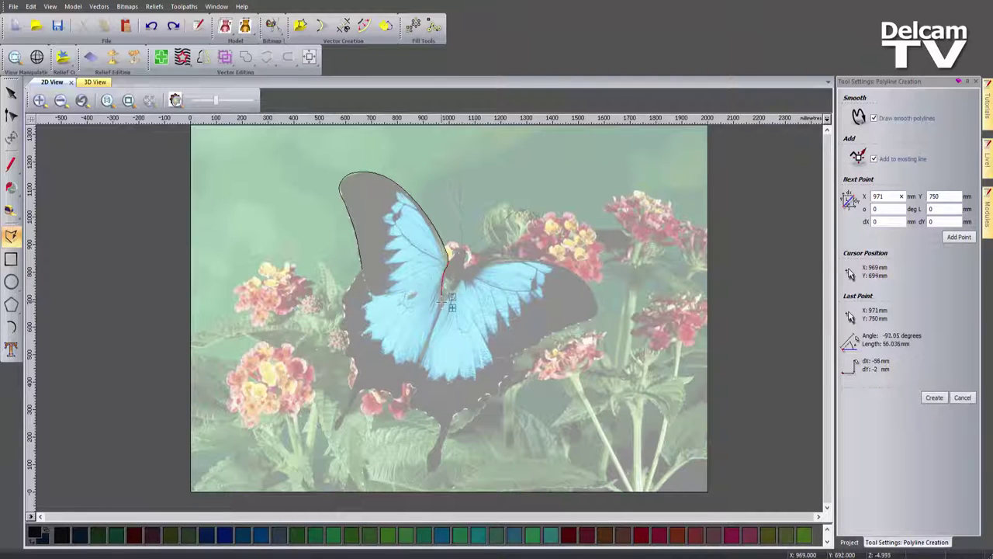
click(429, 345)
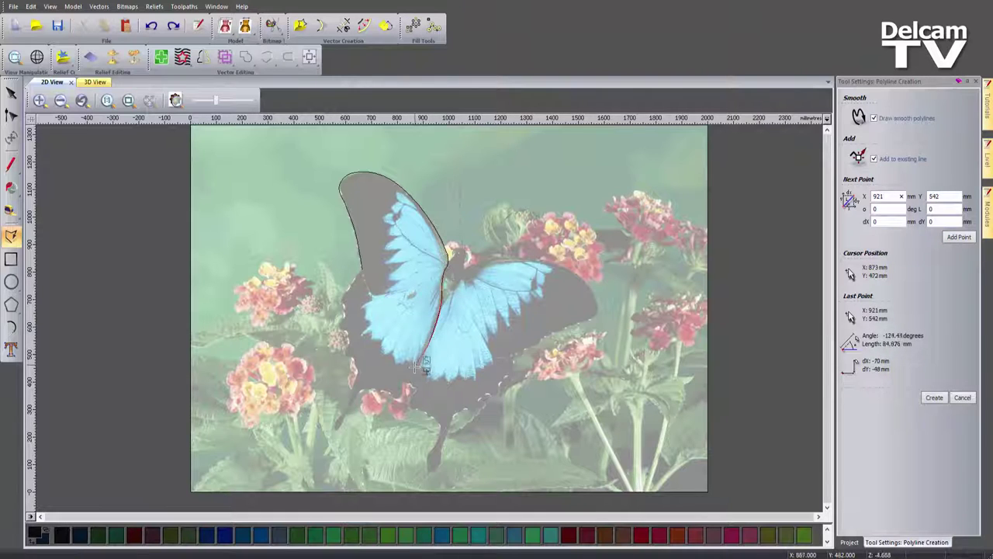
click(411, 388)
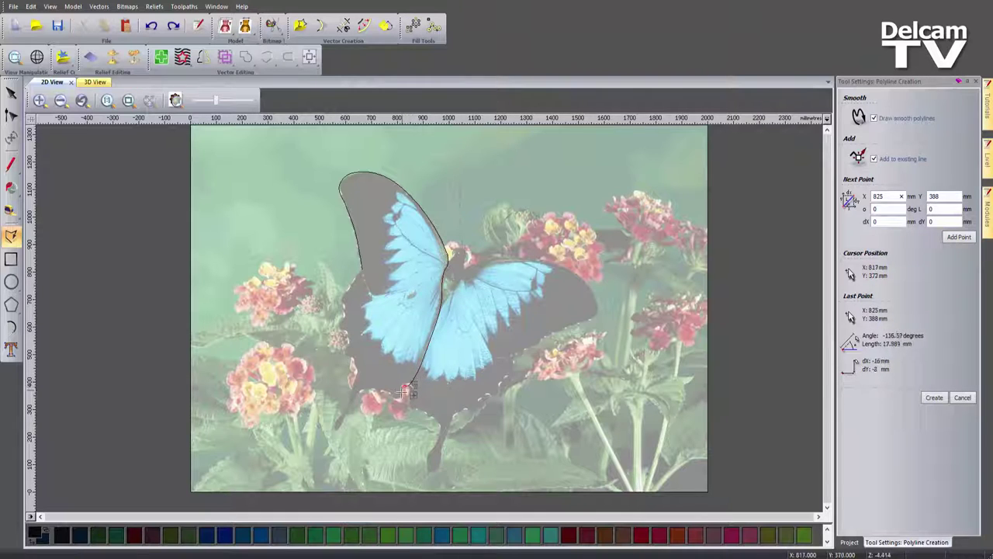
click(384, 392)
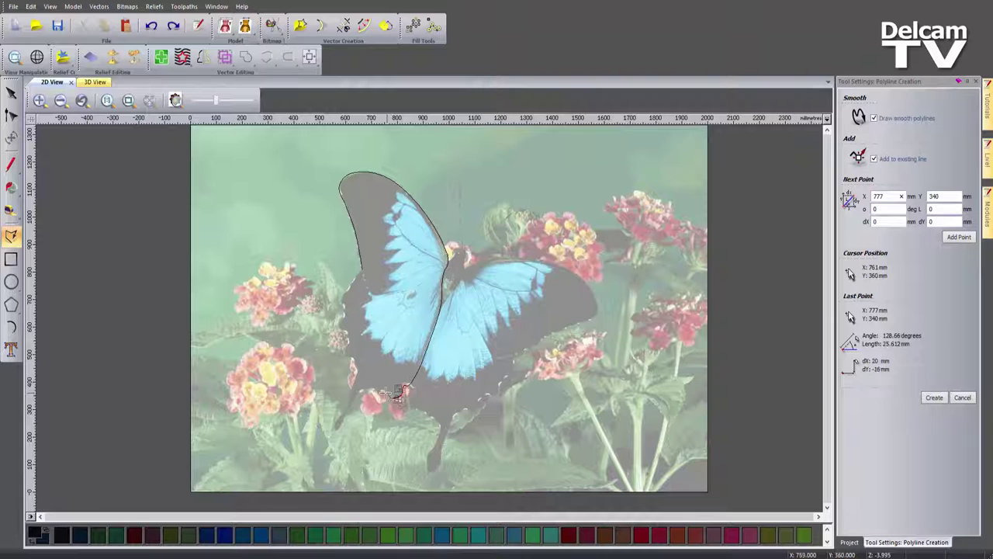
click(355, 392)
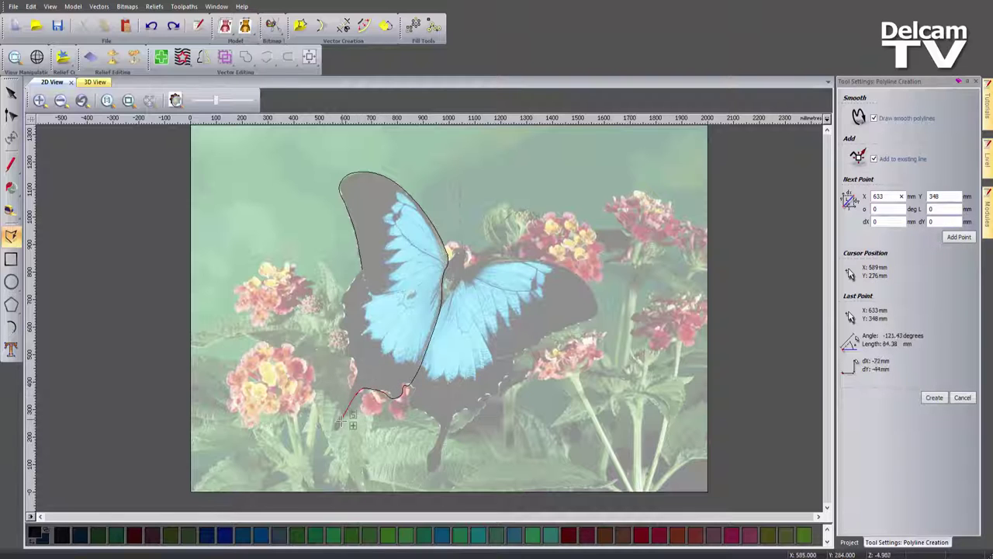
Step: Trace around the left wing's tail and up its scalloped outer edge, closing the polyline at its start point
click(337, 427)
click(348, 404)
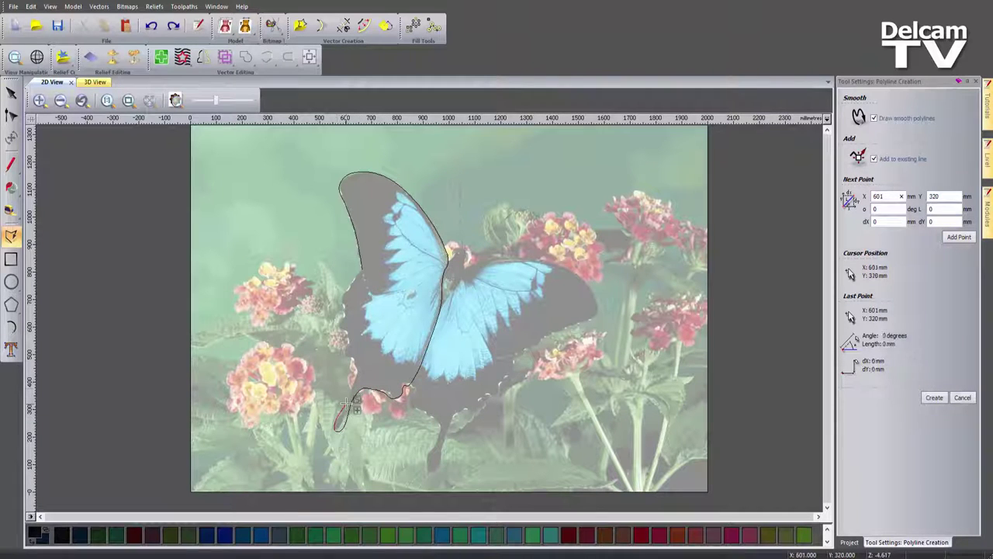
click(349, 357)
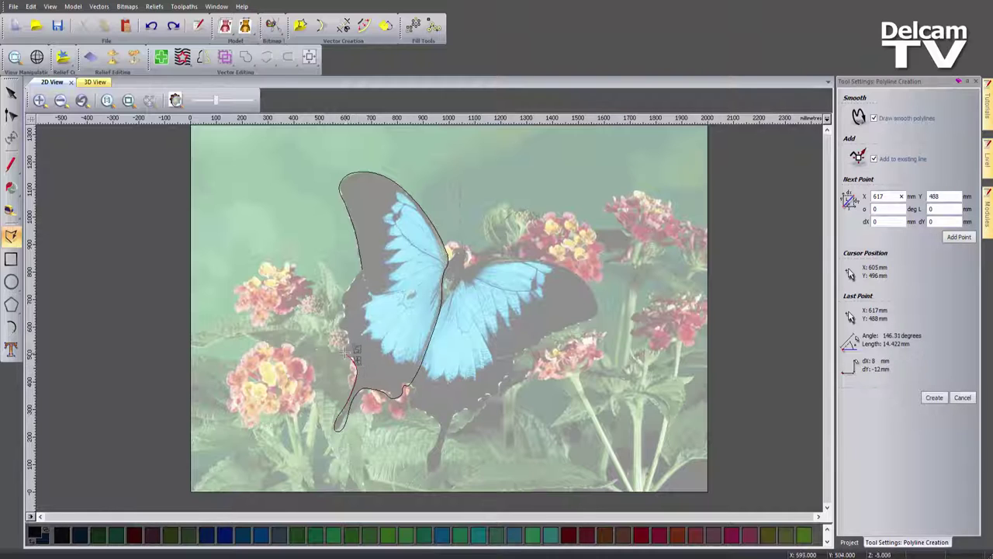
click(341, 319)
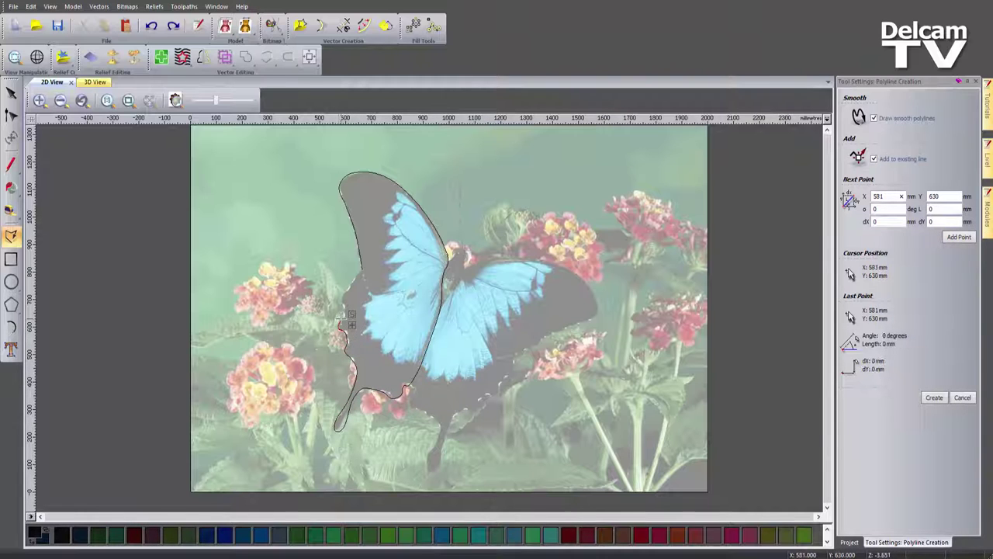
click(344, 289)
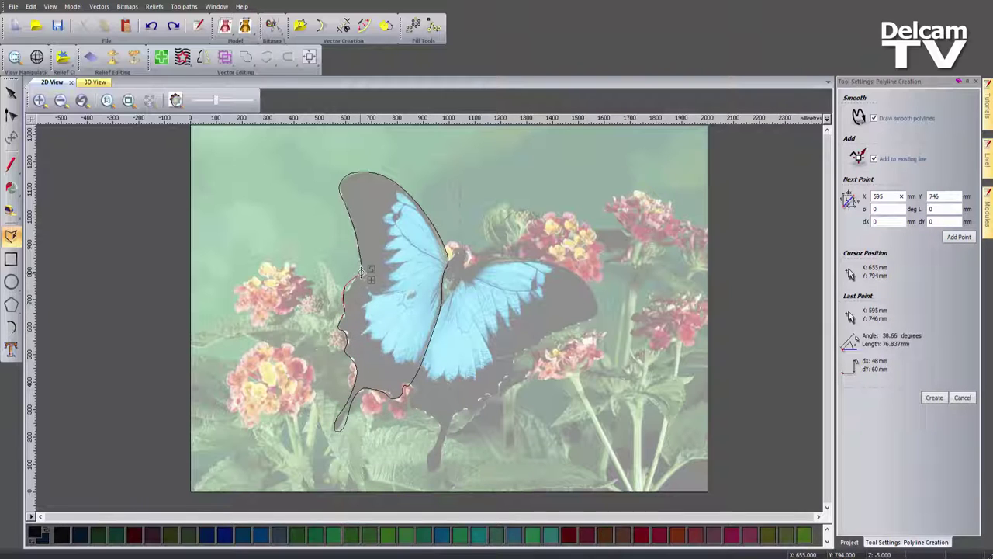
click(362, 270)
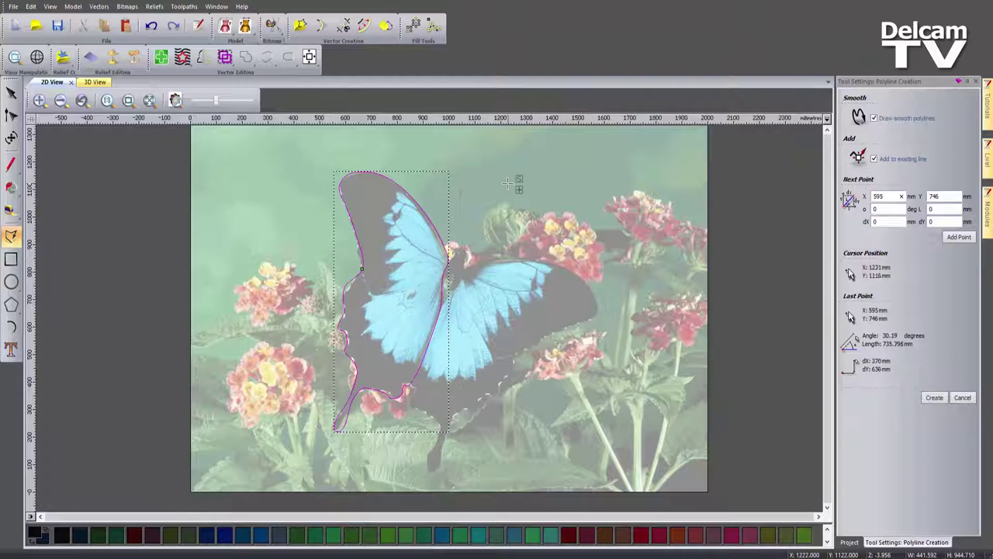
key(Escape)
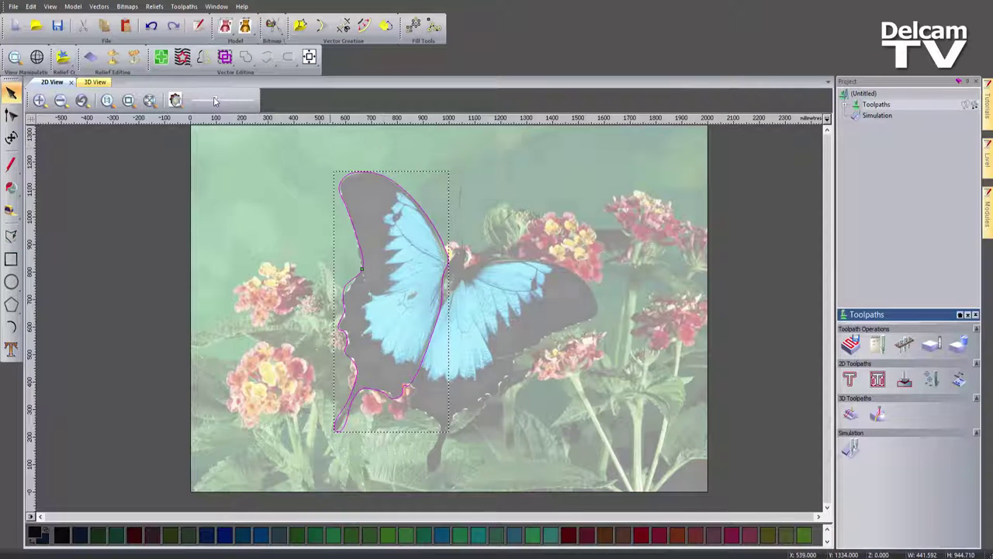
Step: Fade the image further to check the deselected wing outline, and return the bitmap to full visibility
drag(215, 101, 196, 101)
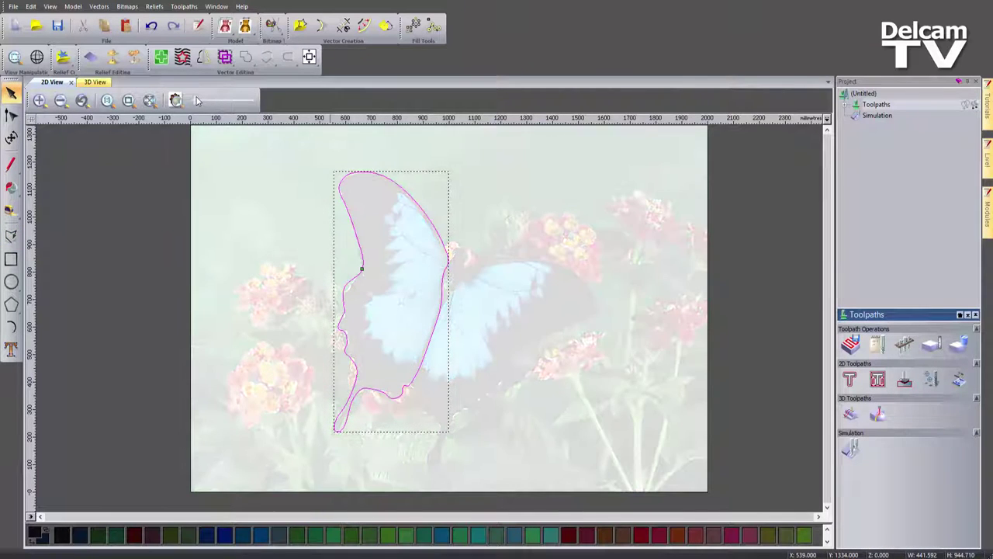
click(641, 287)
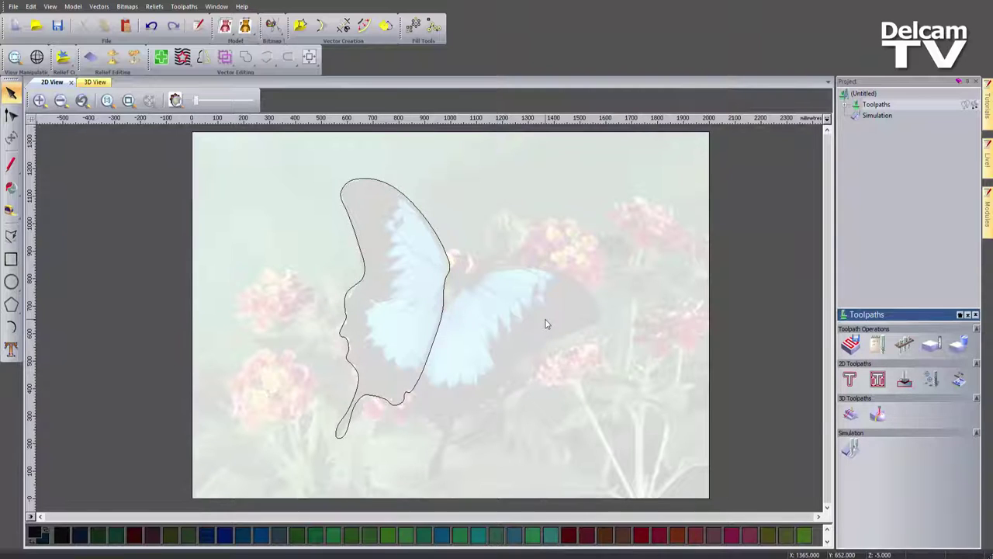
drag(195, 100, 394, 97)
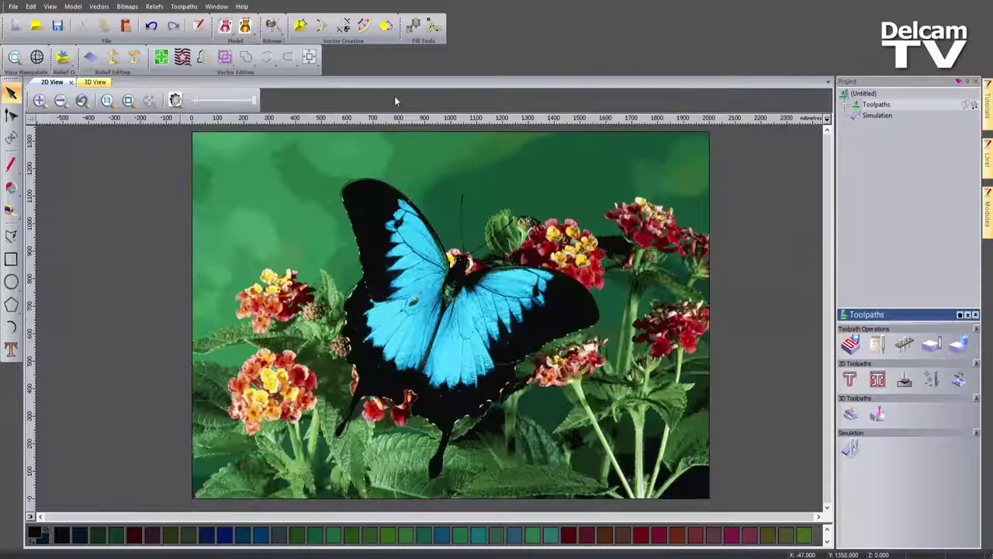